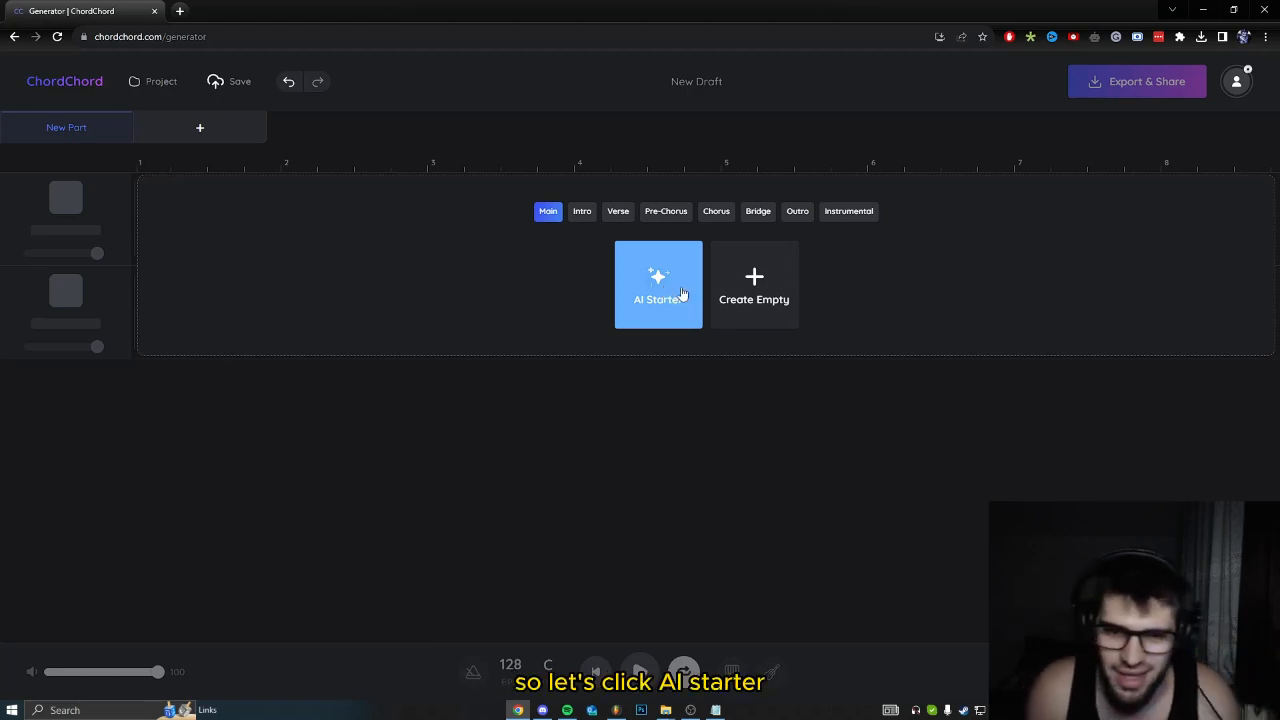
- Generate a Pop song starter with AI Starter, including chords only and no drums
{"action": "left_click", "coordinate": [681, 292]}
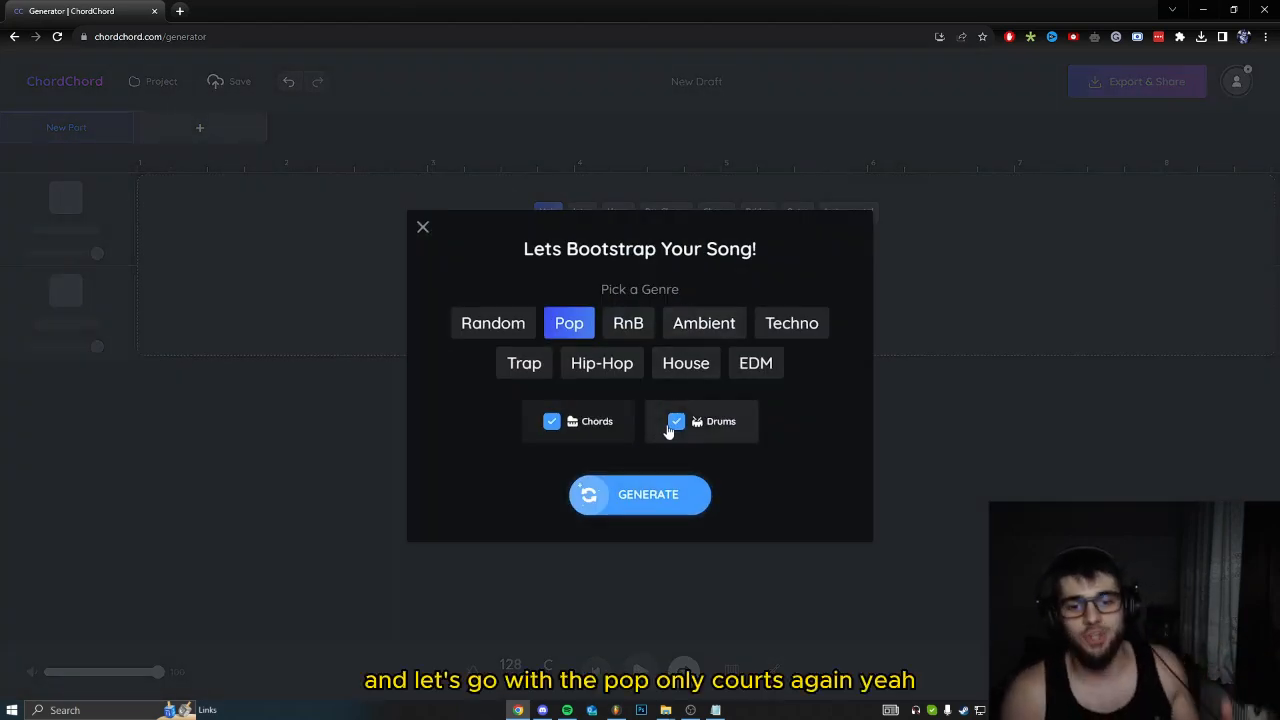
{"action": "left_click", "coordinate": [674, 496]}
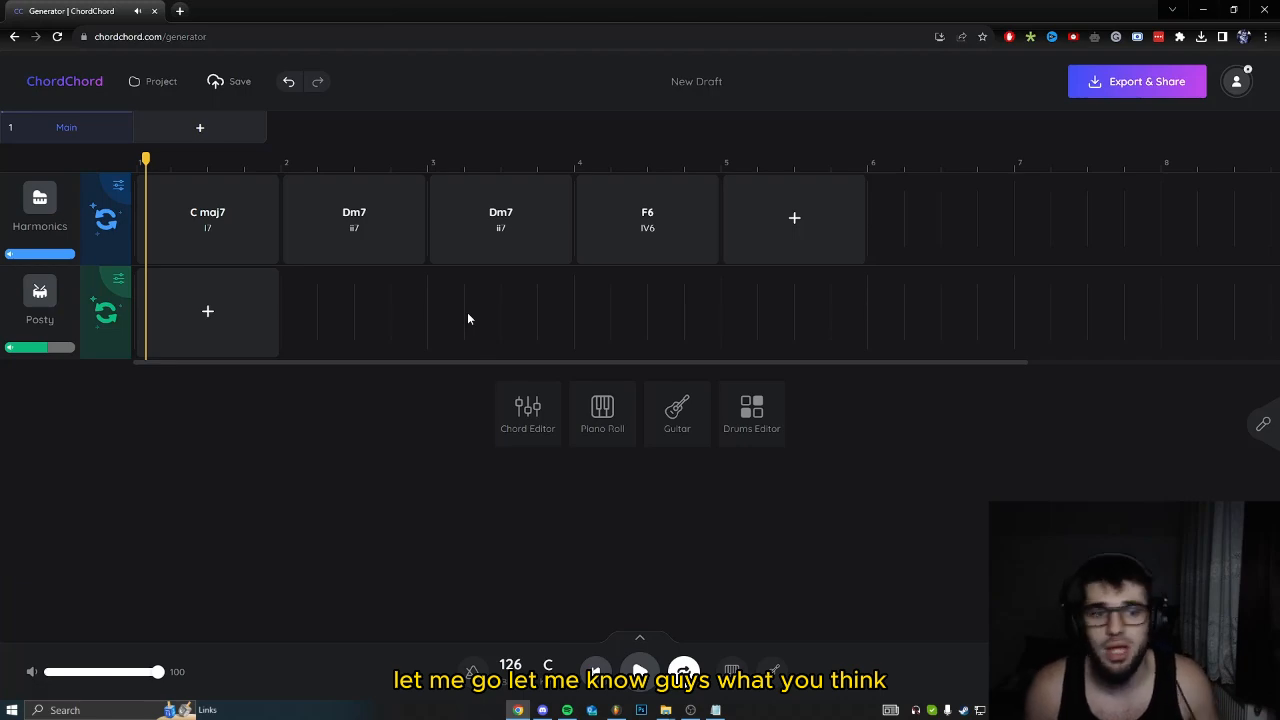
{"action": "left_click", "coordinate": [692, 710]}
{"action": "left_click", "coordinate": [692, 710]}
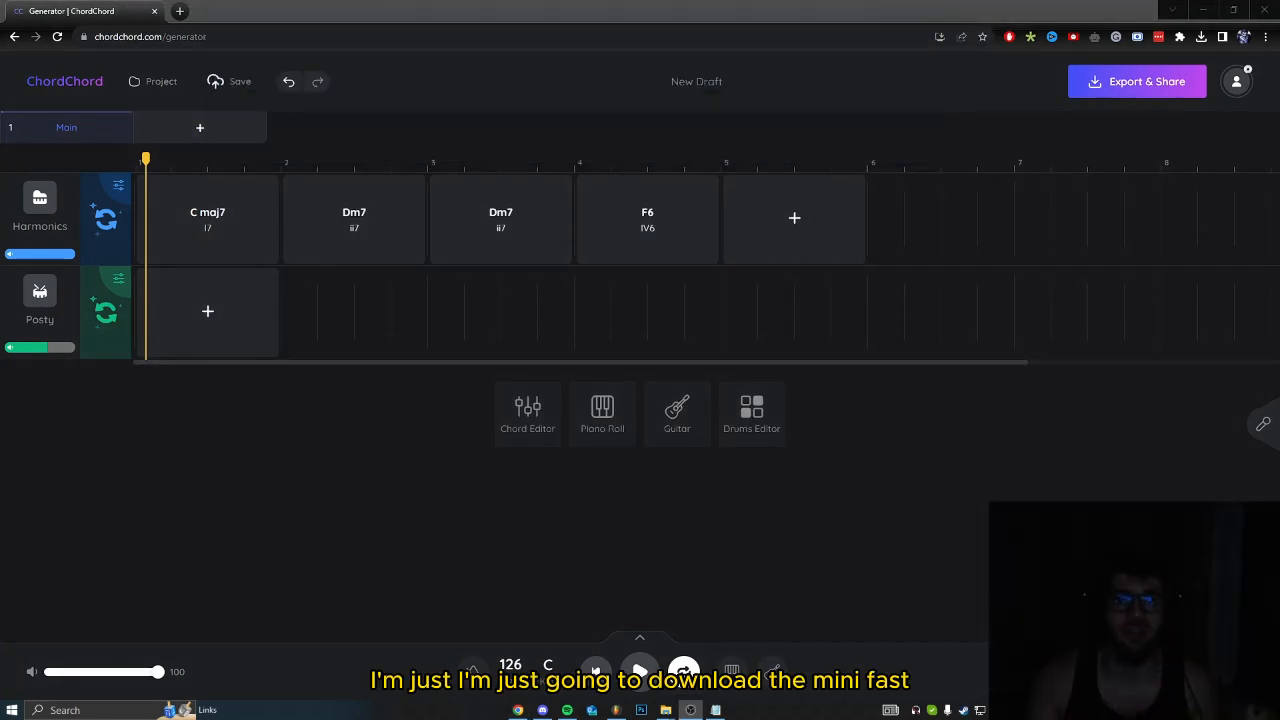
- Export the chords track as a MIDI file and show the downloaded file in its folder
{"action": "left_click", "coordinate": [1130, 82]}
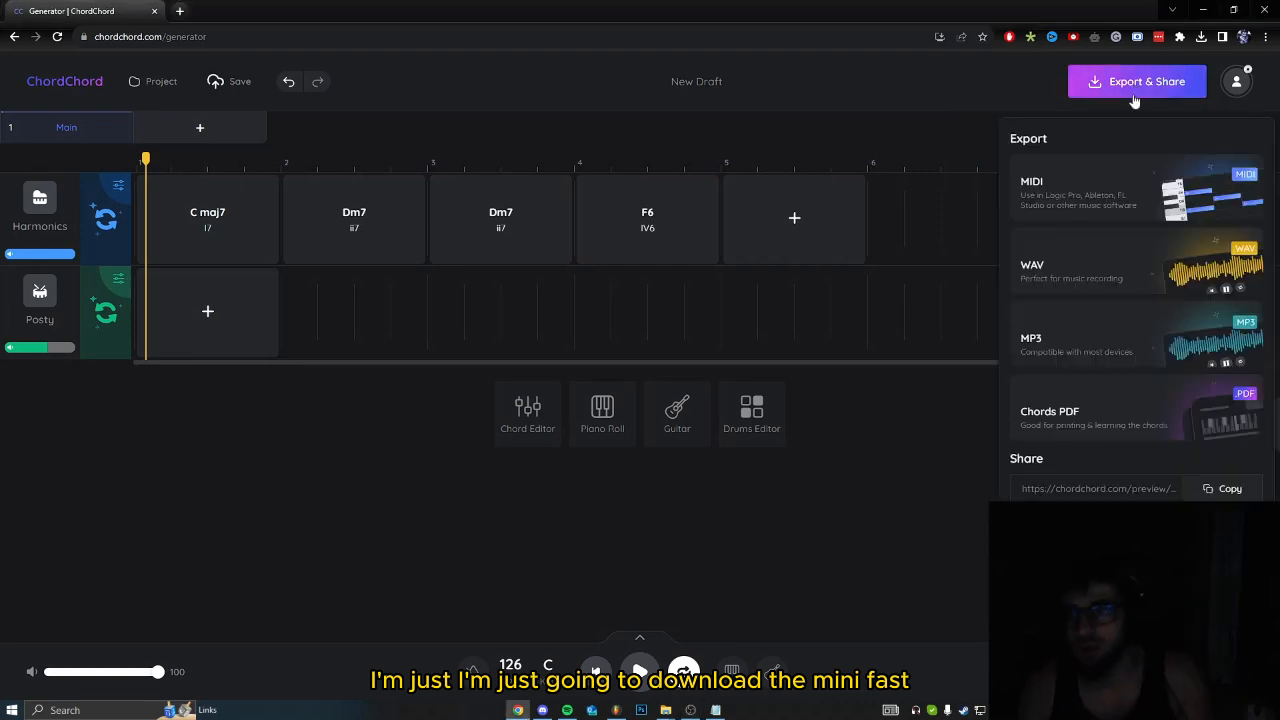
{"action": "left_click", "coordinate": [1100, 205]}
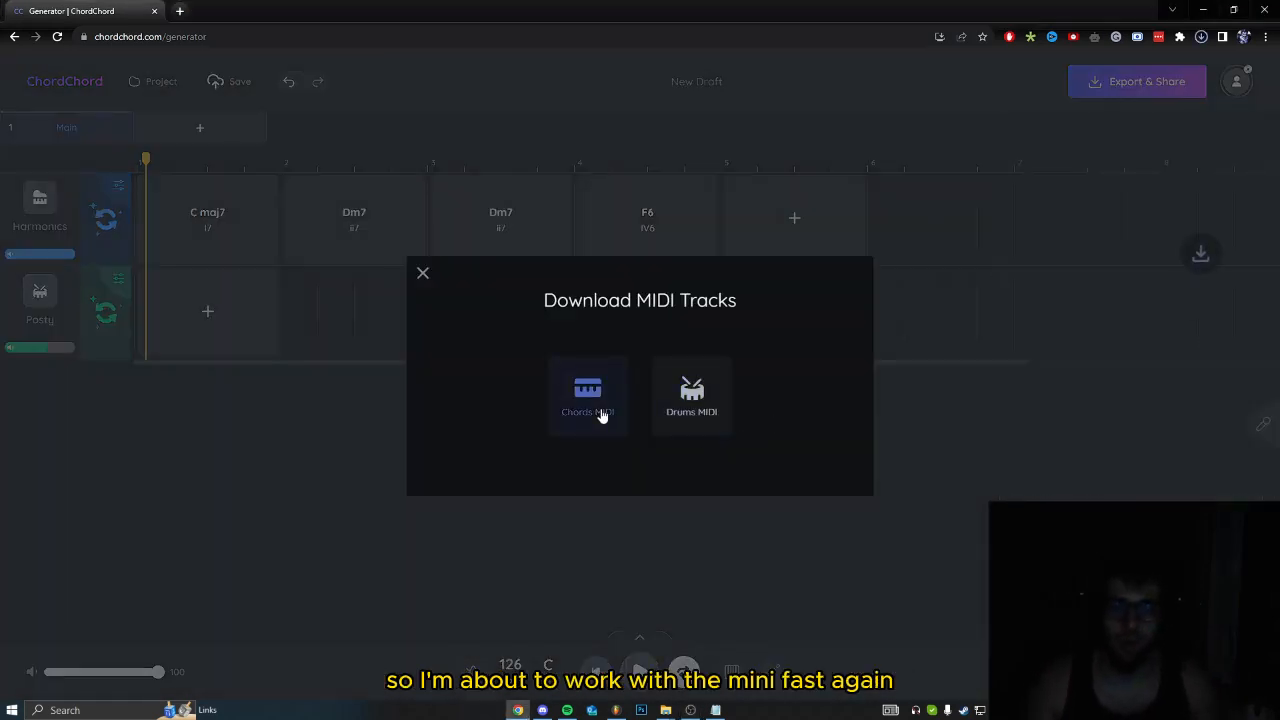
{"action": "left_click", "coordinate": [601, 416]}
{"action": "left_click", "coordinate": [1168, 58]}
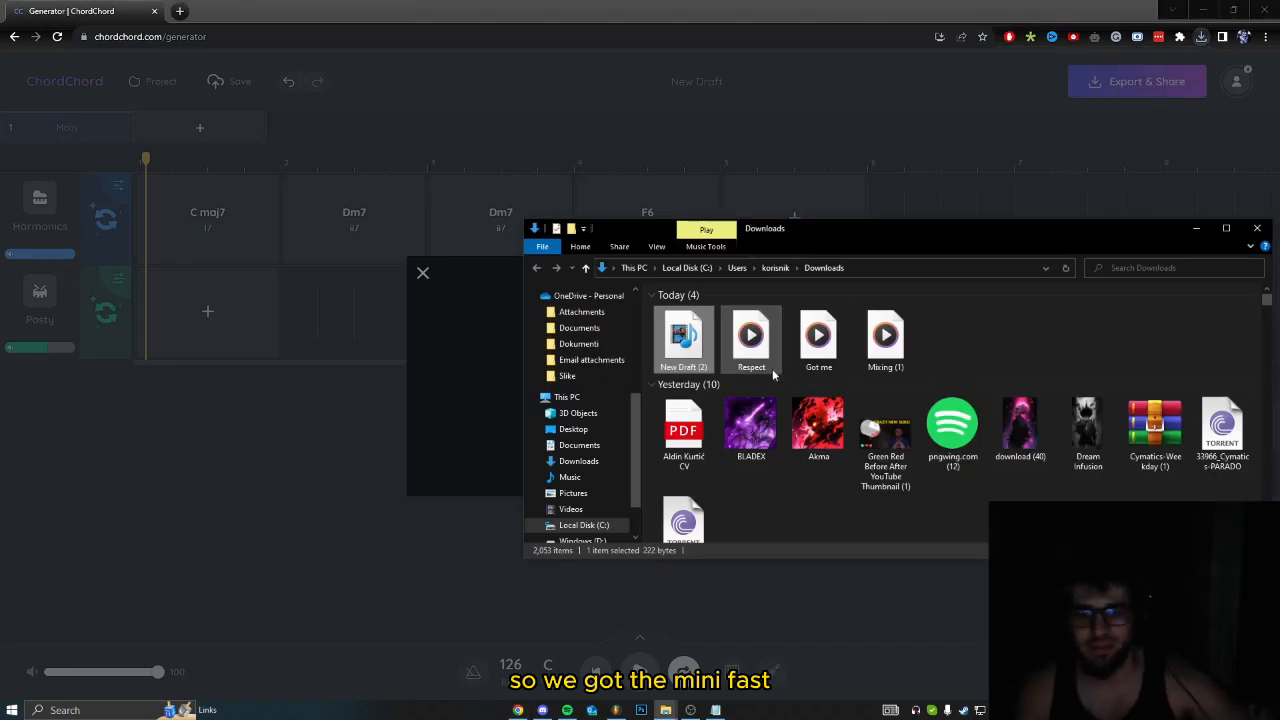
- Switch to FL Studio, import the New Draft (2) MIDI file into the Serum channel and put the plugin window away
{"action": "left_click_drag", "start_coordinate": [683, 340], "coordinate": [621, 647]}
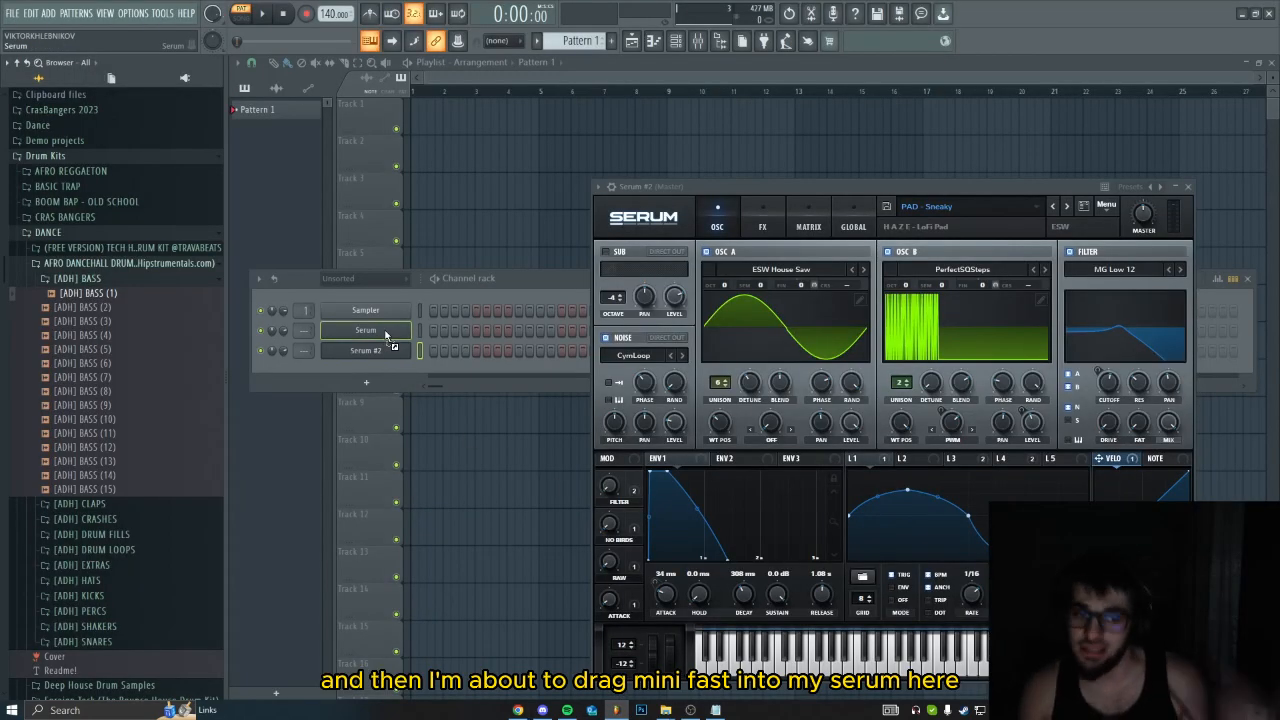
{"action": "left_click_drag", "start_coordinate": [385, 335], "coordinate": [385, 335]}
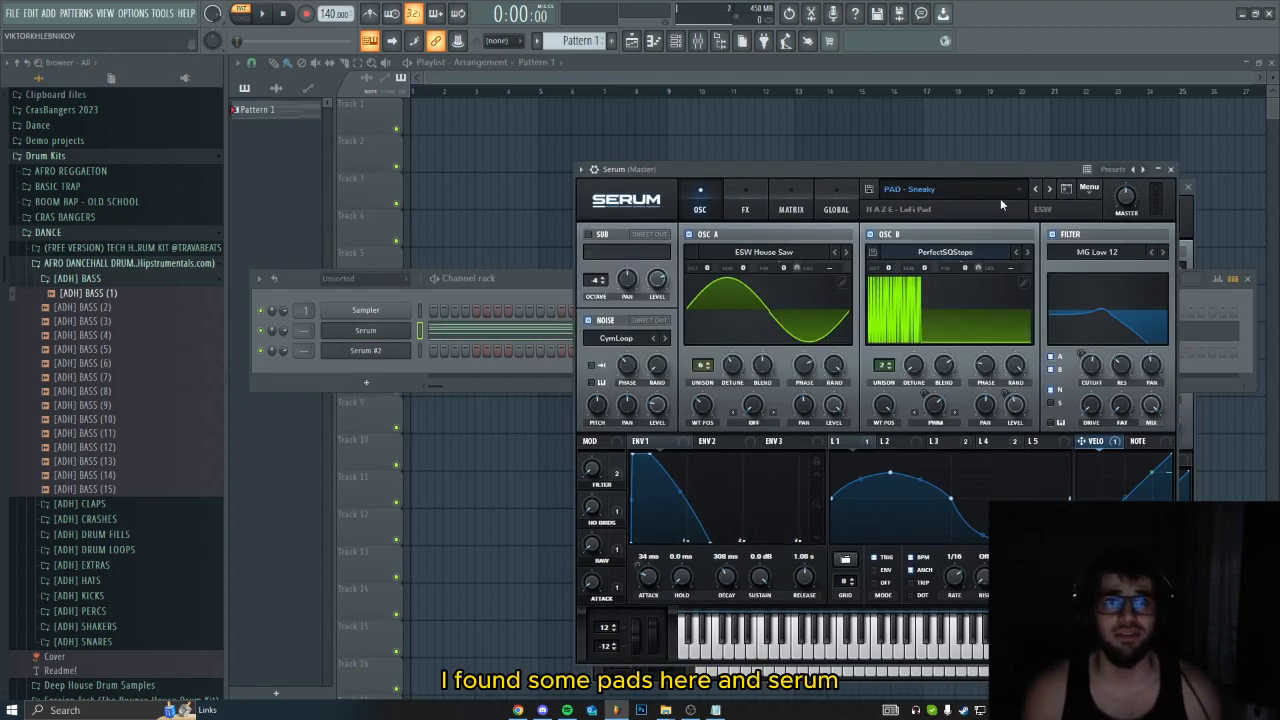
{"action": "left_click", "coordinate": [694, 147]}
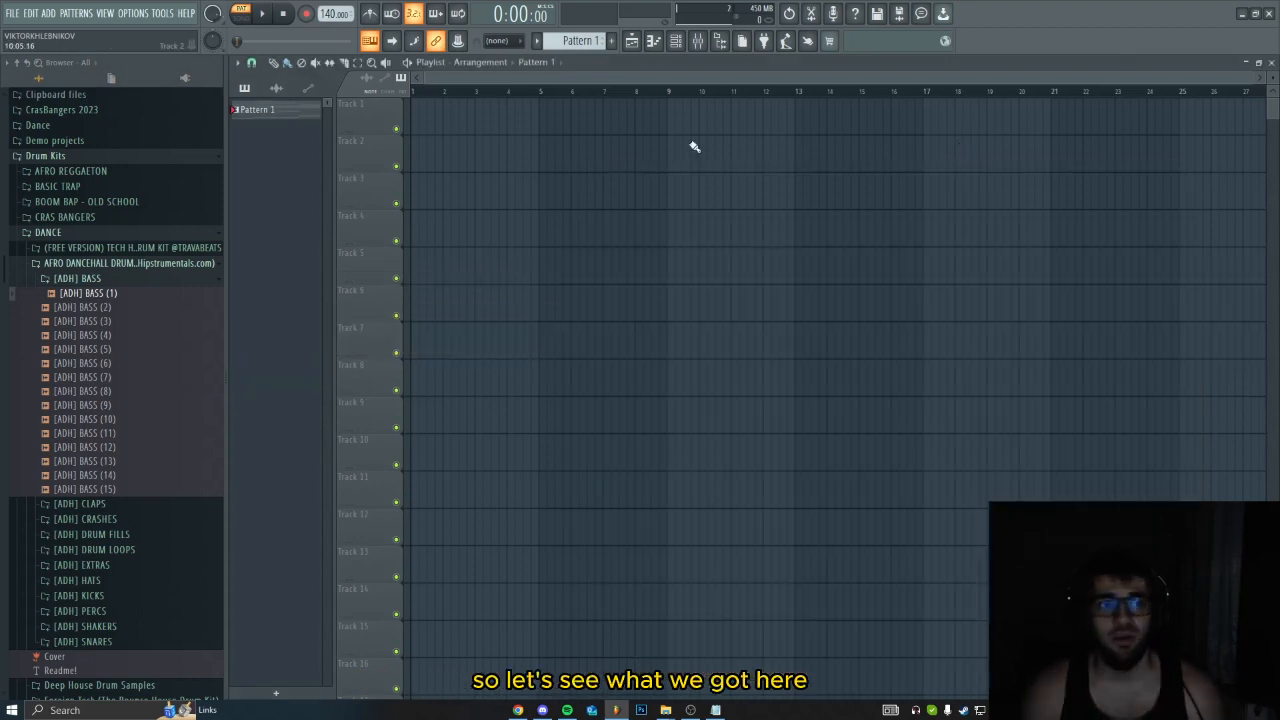
- Preview the imported chords with the channel rack shown and set the project tempo to 113 BPM
{"action": "key", "text": "space"}
{"action": "left_click", "coordinate": [676, 41]}
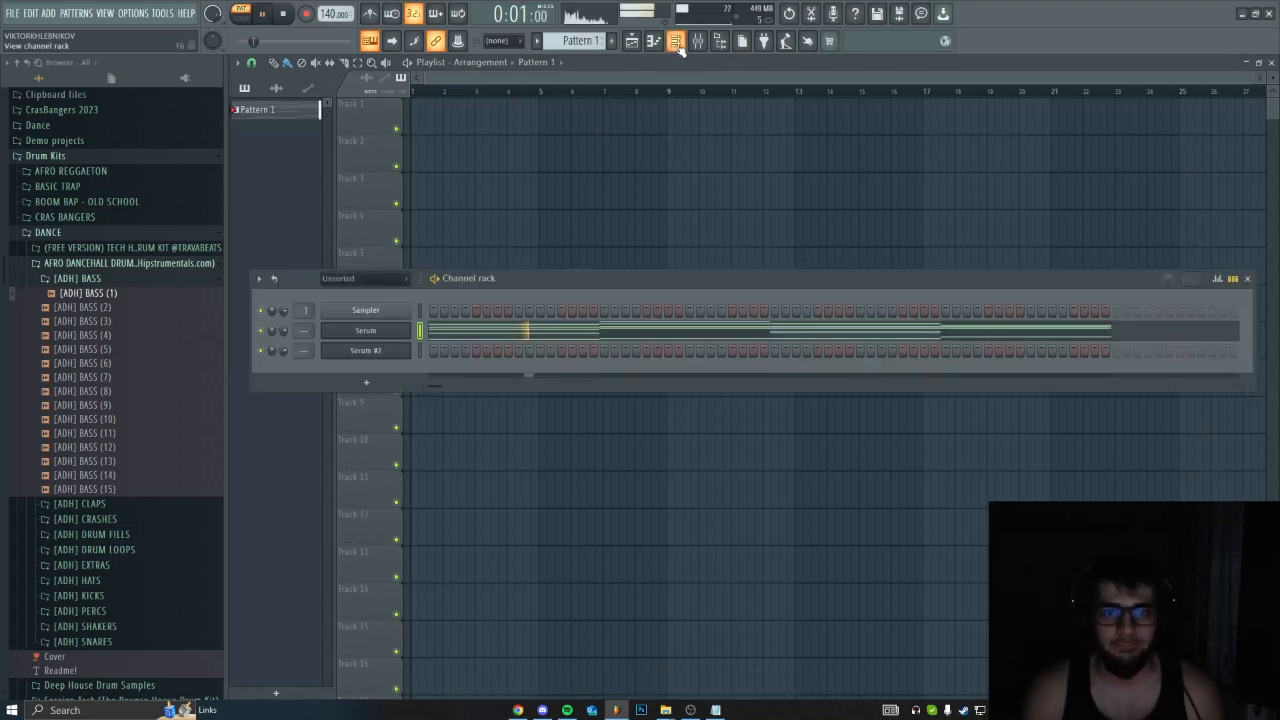
{"action": "key", "text": "space"}
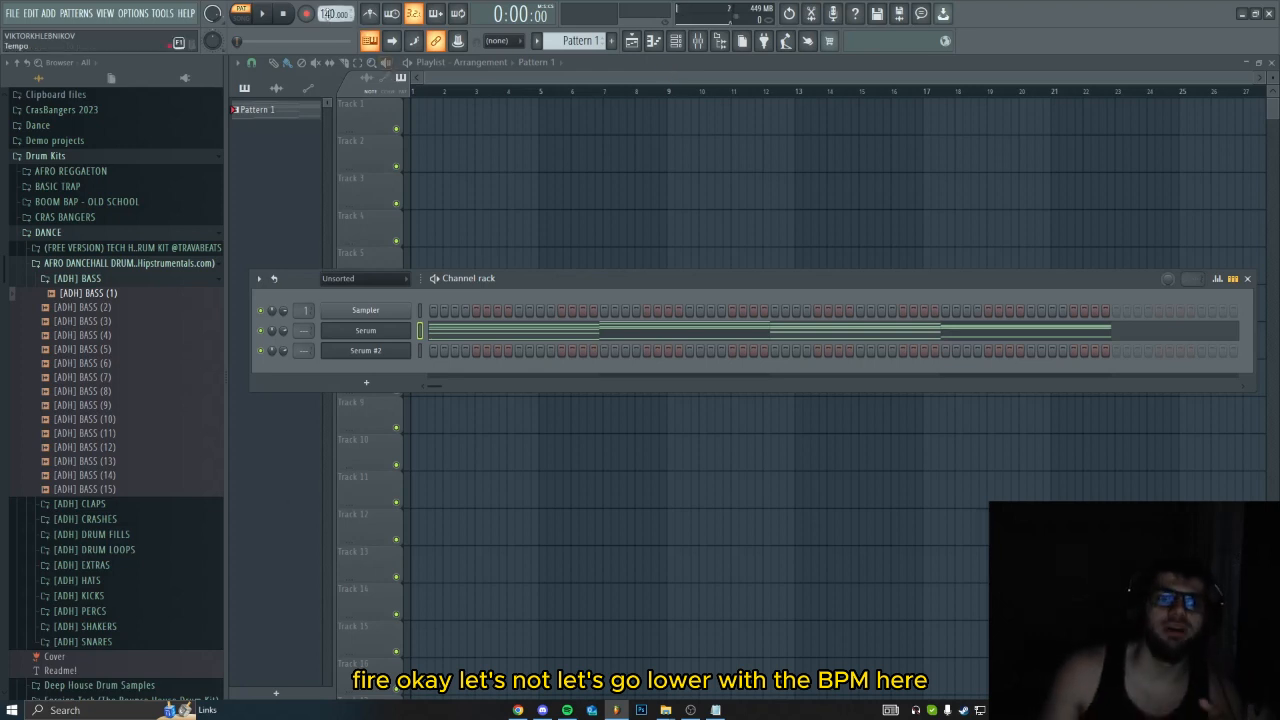
{"action": "mouse_move", "coordinate": [330, 14]}
{"action": "left_mouse_down"}
{"action": "mouse_move", "coordinate": [333, 30]}
{"action": "mouse_move", "coordinate": [333, 18]}
{"action": "left_mouse_up"}
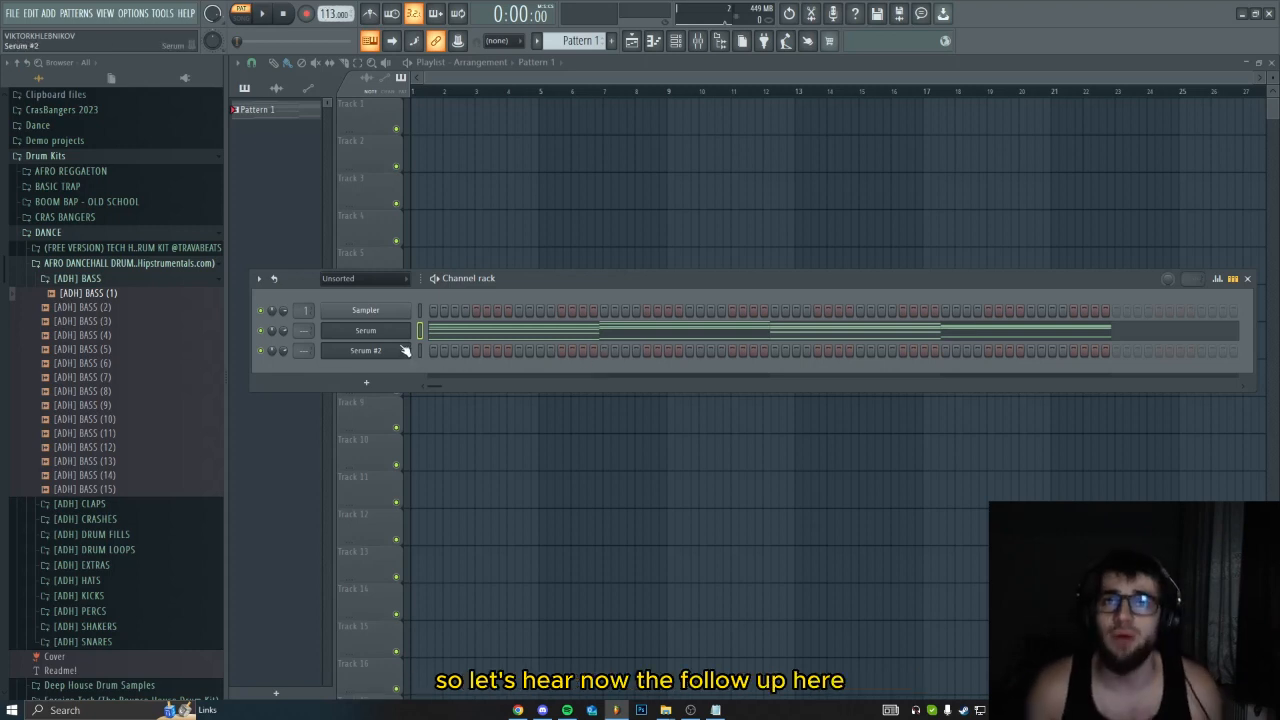
- Play the pattern and examine the Serum channel's chord notes in the piano roll
{"action": "key", "text": "space"}
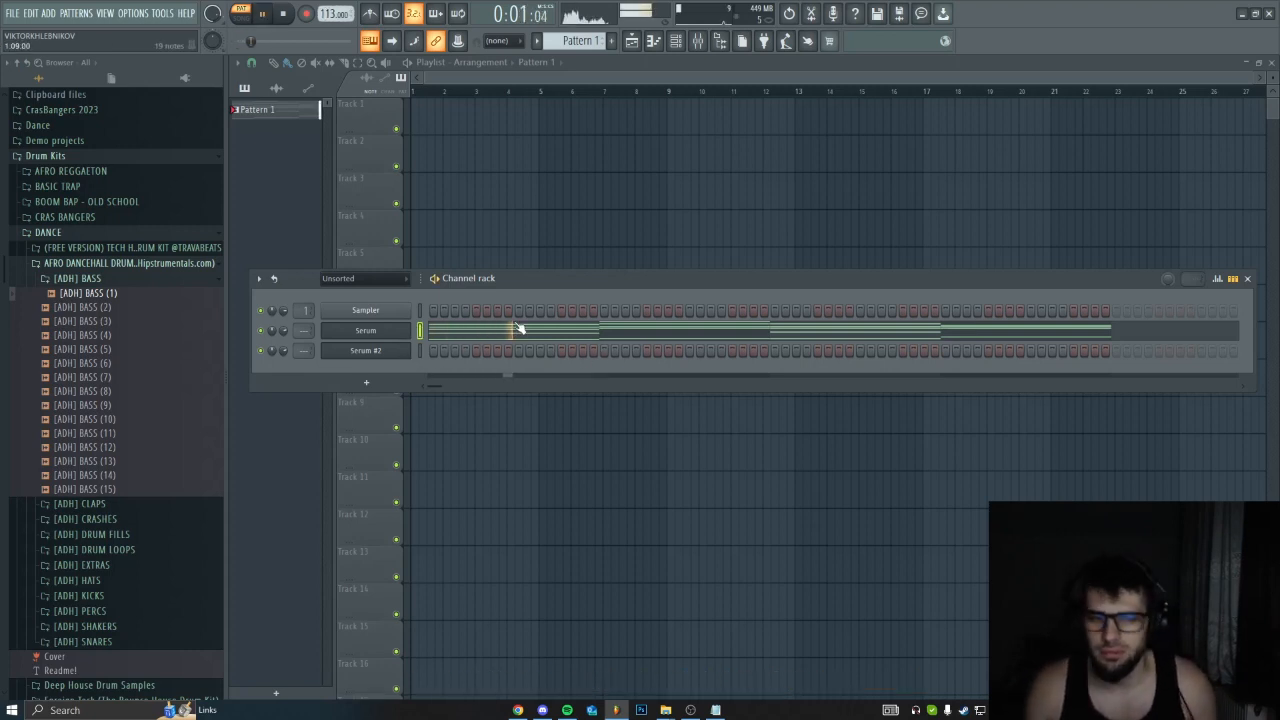
{"action": "right_click", "coordinate": [401, 330]}
{"action": "left_click", "coordinate": [450, 333]}
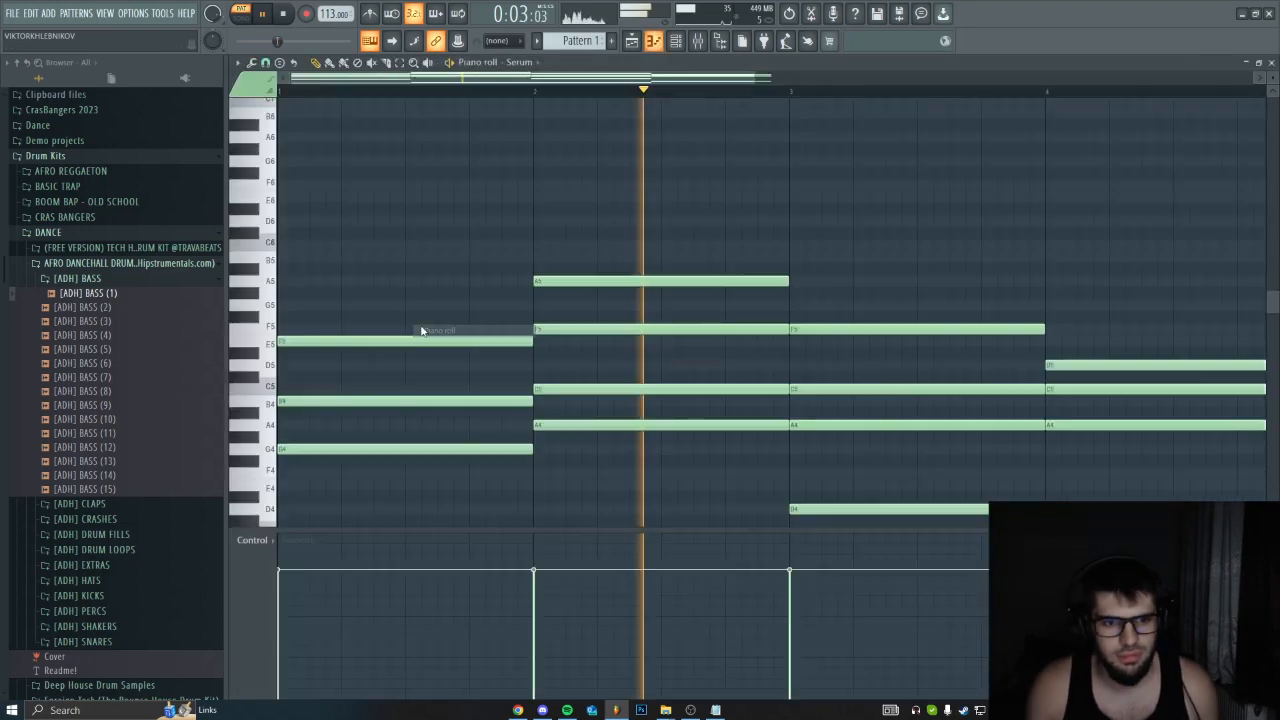
{"action": "scroll", "coordinate": [555, 407], "scroll_direction": "down", "scroll_amount": 2, "text": "ctrl"}
{"action": "scroll", "coordinate": [717, 263], "scroll_direction": "down", "scroll_amount": 5}
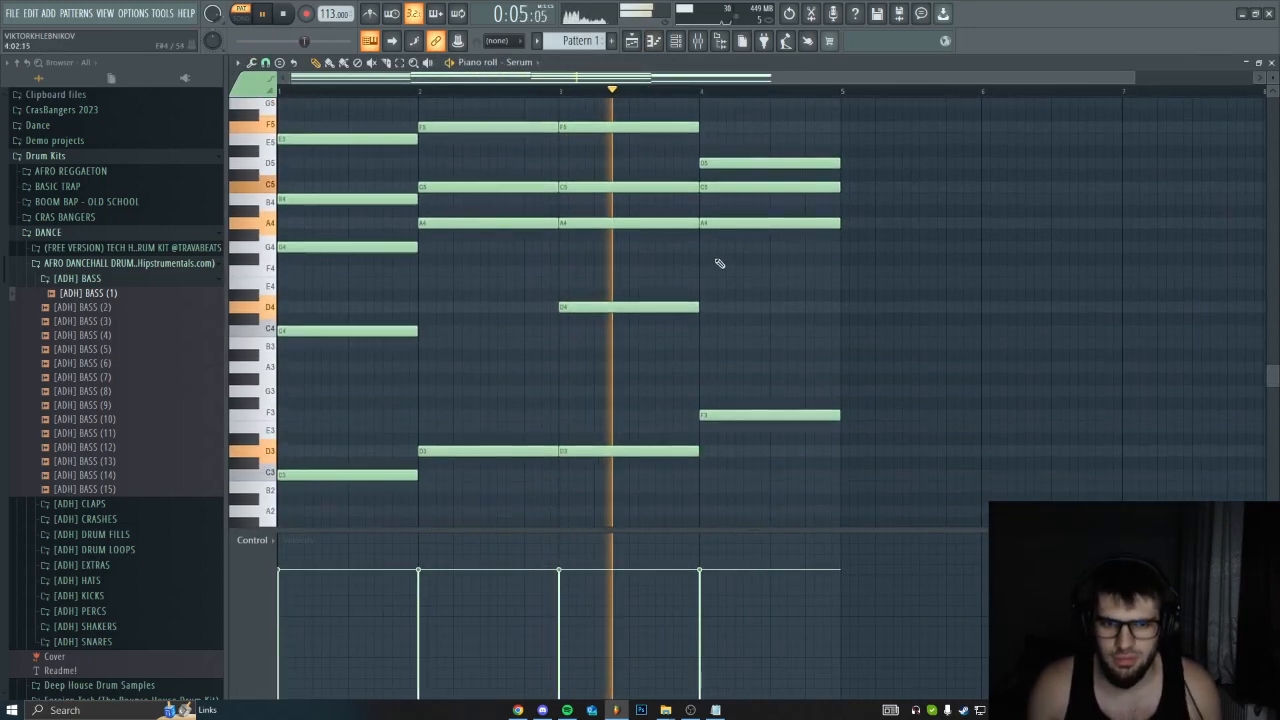
{"action": "scroll", "coordinate": [790, 232], "scroll_direction": "up", "scroll_amount": 3}
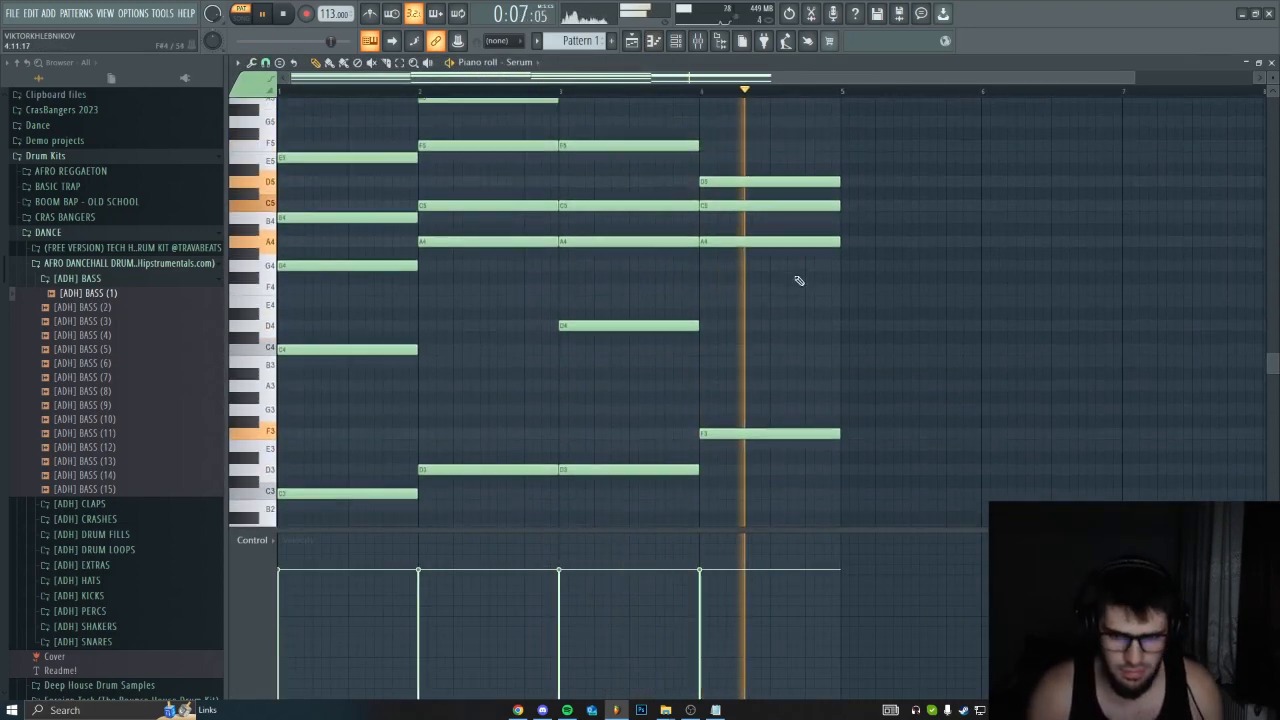
{"action": "scroll", "coordinate": [743, 206], "scroll_direction": "up", "scroll_amount": 1}
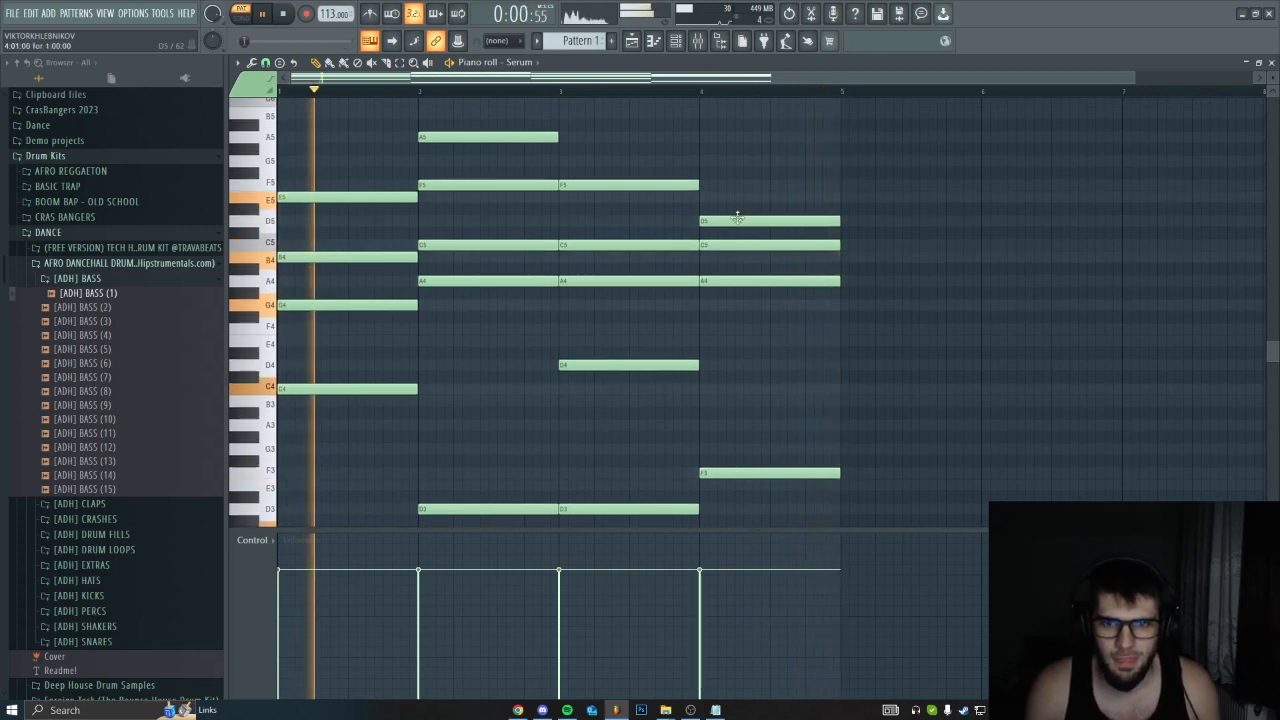
{"action": "scroll", "coordinate": [737, 217], "scroll_direction": "down", "scroll_amount": 1, "text": "ctrl"}
{"action": "key", "text": "space"}
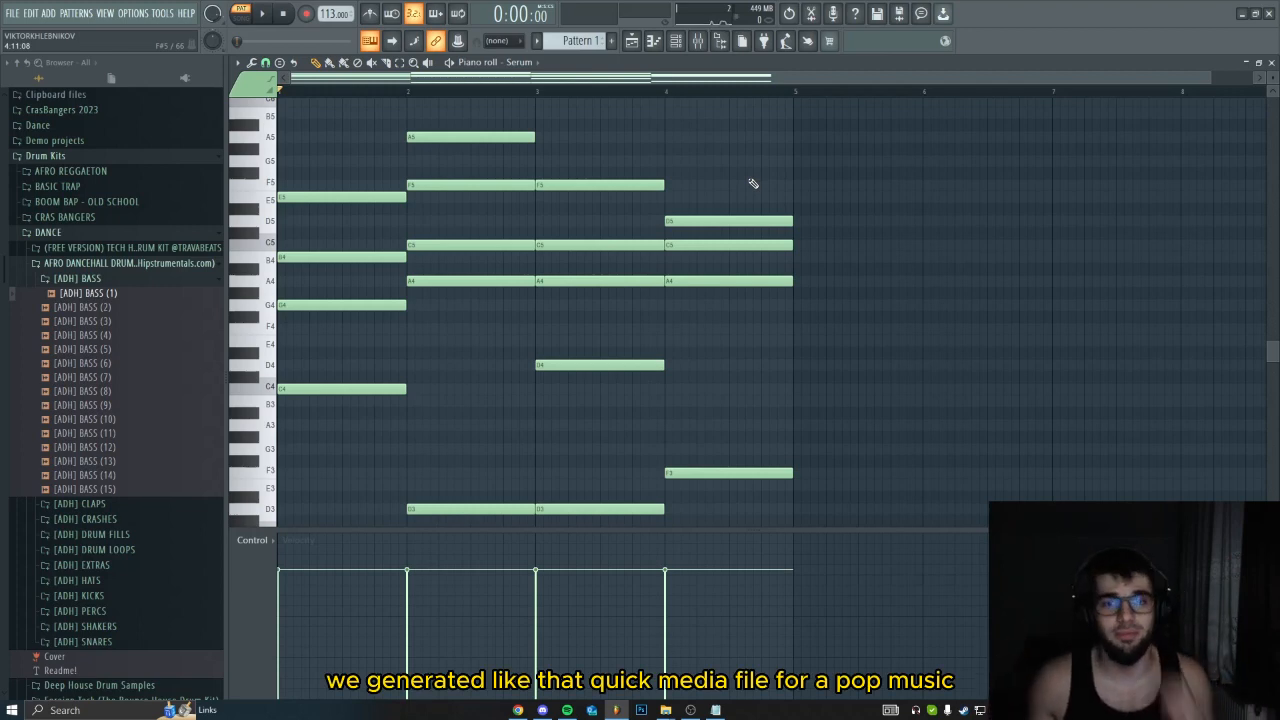
- Collapse the AFRO DANCEHALL drum kit folder in the browser
{"action": "left_click", "coordinate": [675, 40]}
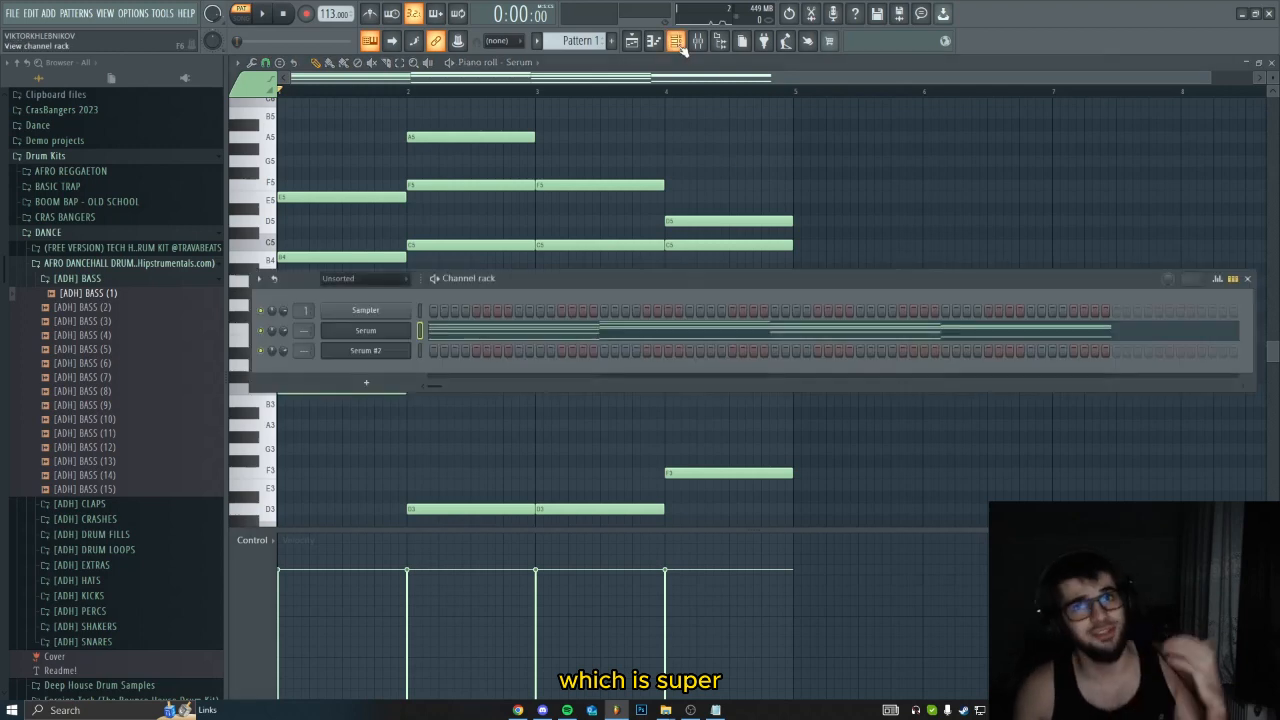
{"action": "left_click", "coordinate": [156, 265]}
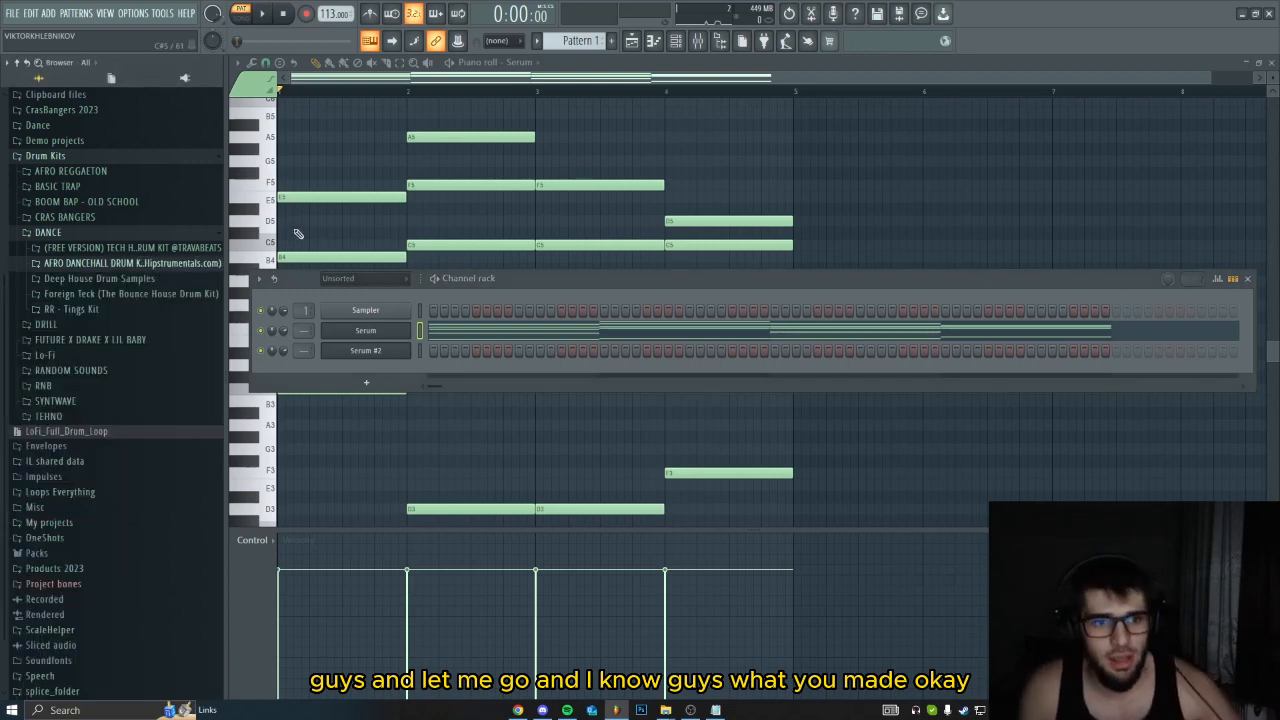
{"action": "right_click", "coordinate": [774, 134]}
- Open the Serum #2 channel's plugin from the channel rack and load the PAD - Wavey preset
{"action": "left_click", "coordinate": [677, 44]}
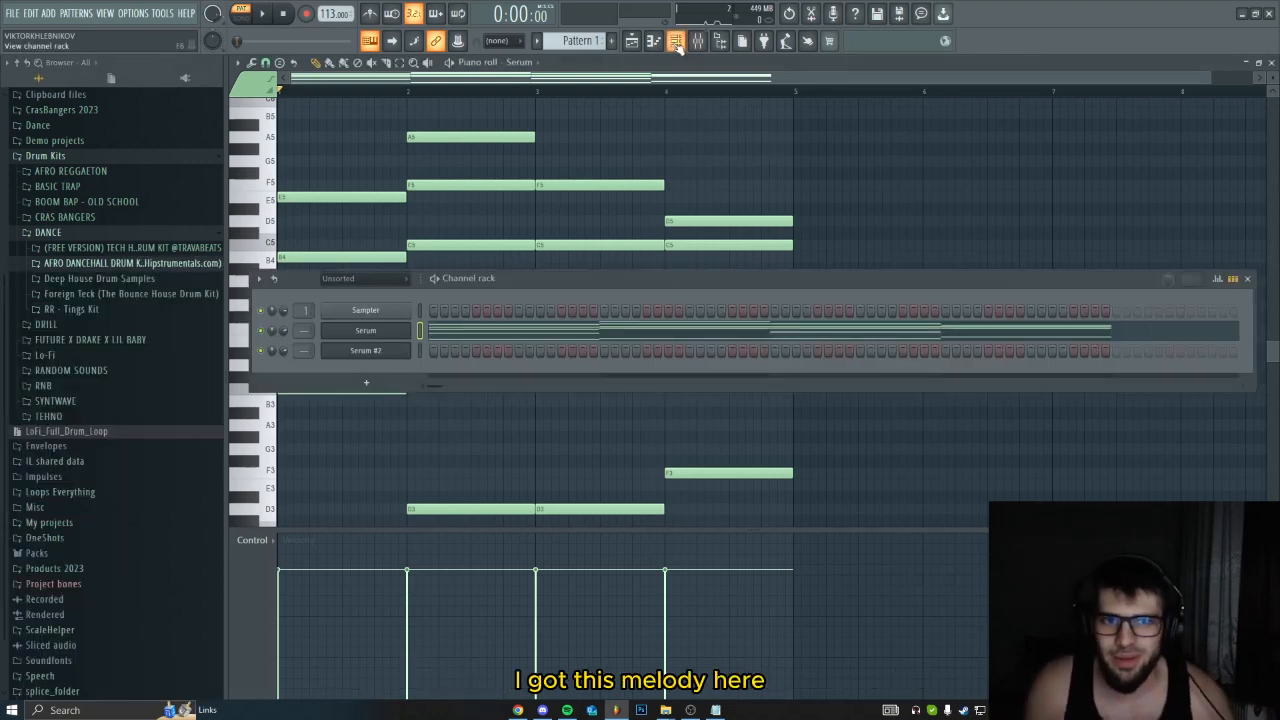
{"action": "right_click", "coordinate": [384, 352]}
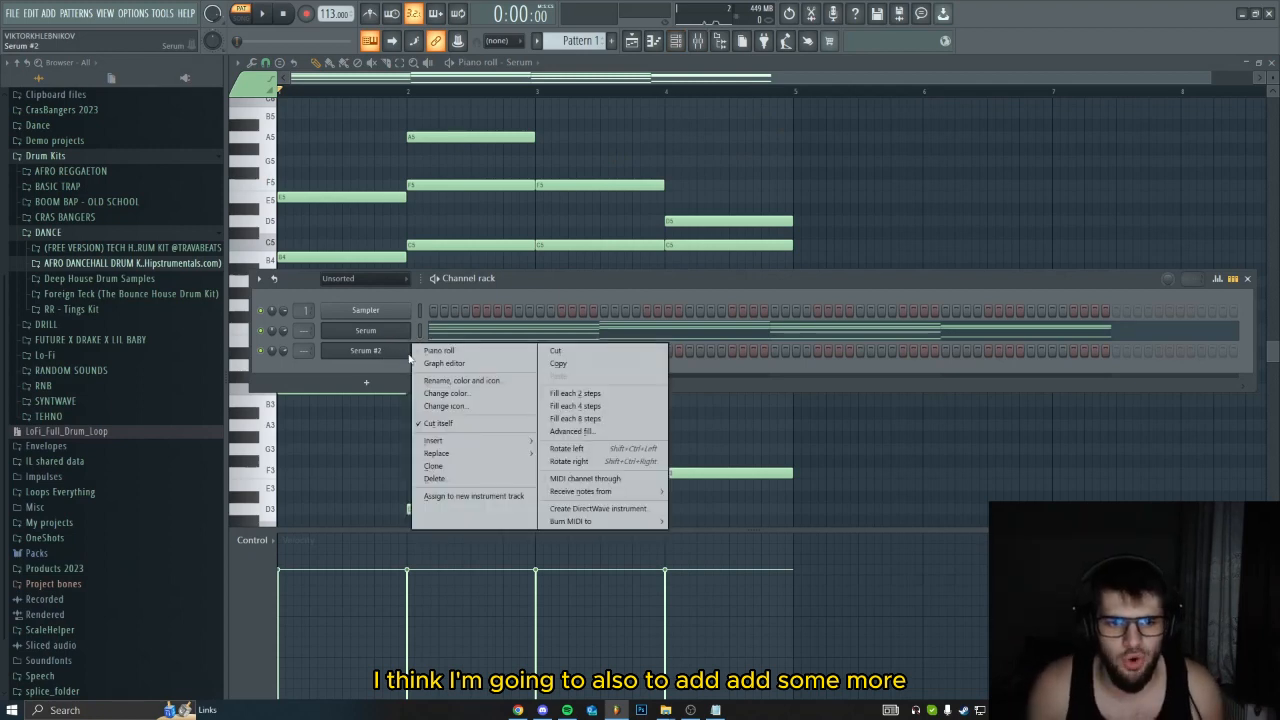
{"action": "left_click", "coordinate": [406, 360]}
{"action": "left_click", "coordinate": [405, 359]}
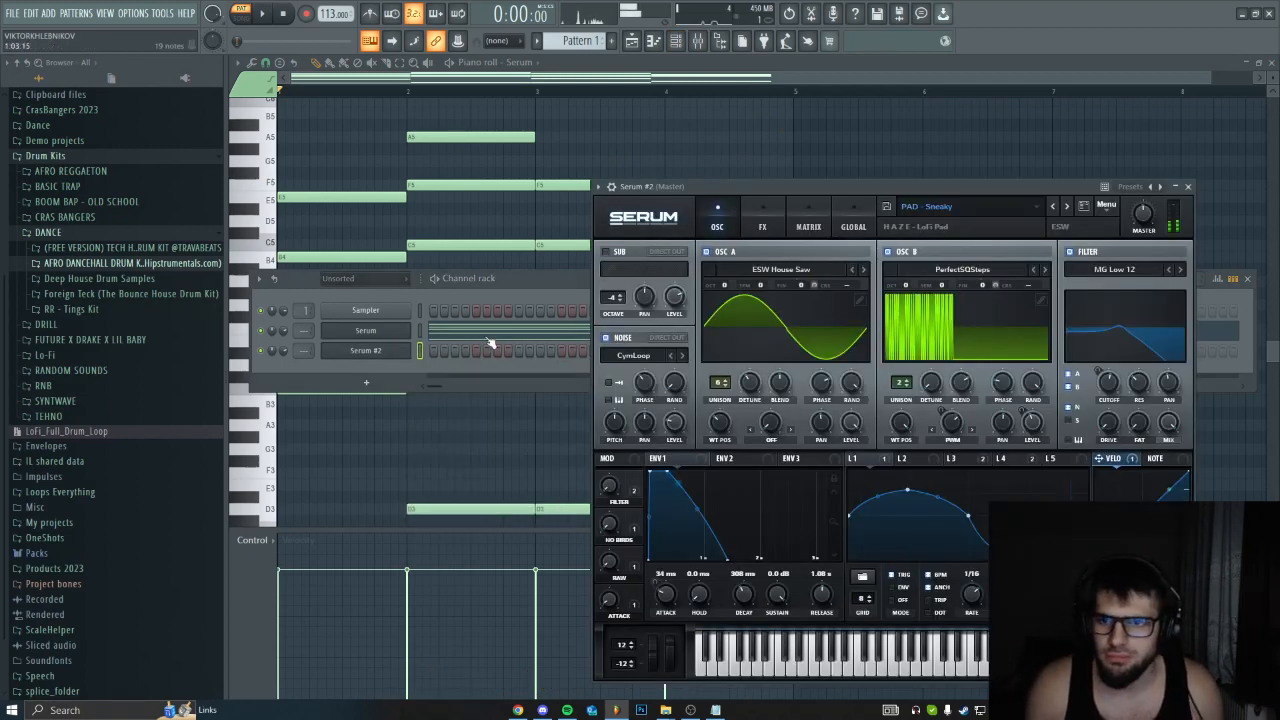
{"action": "left_click", "coordinate": [397, 337]}
{"action": "left_click", "coordinate": [396, 351]}
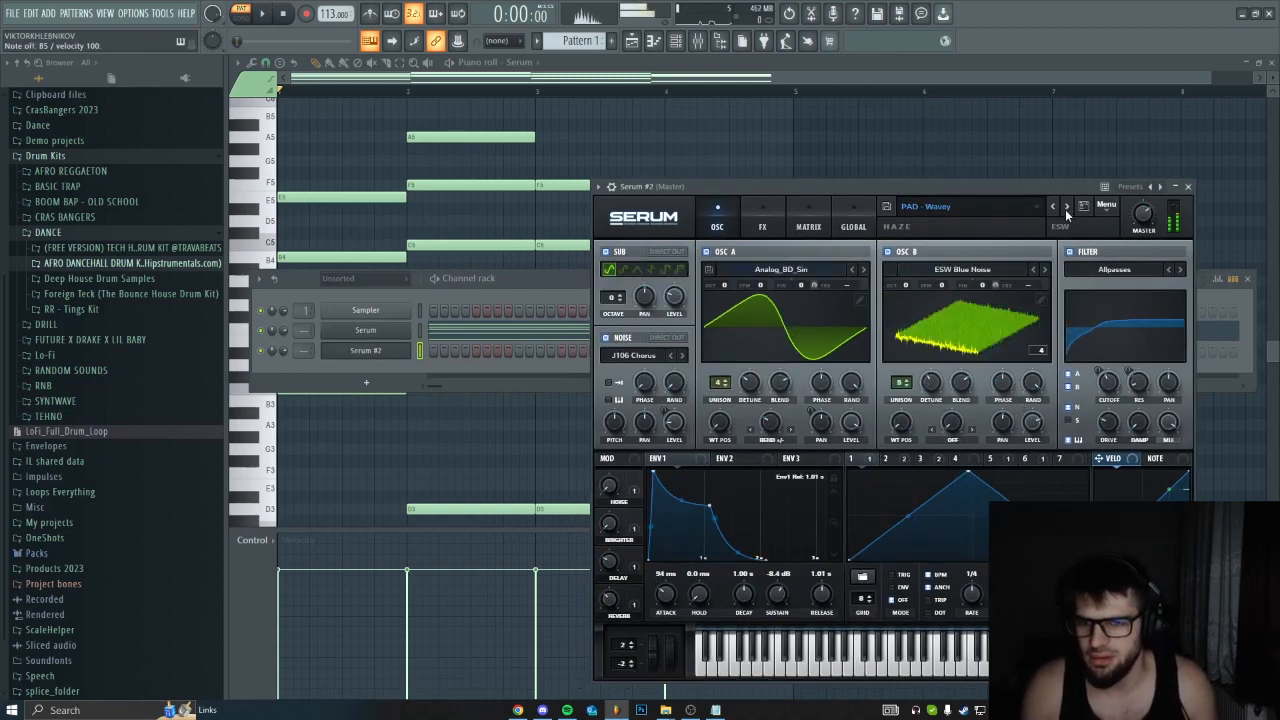
- Open the piano roll for Serum #2 and place short E5 and B4 notes in bar 1 over the ghost chord
{"action": "right_click", "coordinate": [400, 351]}
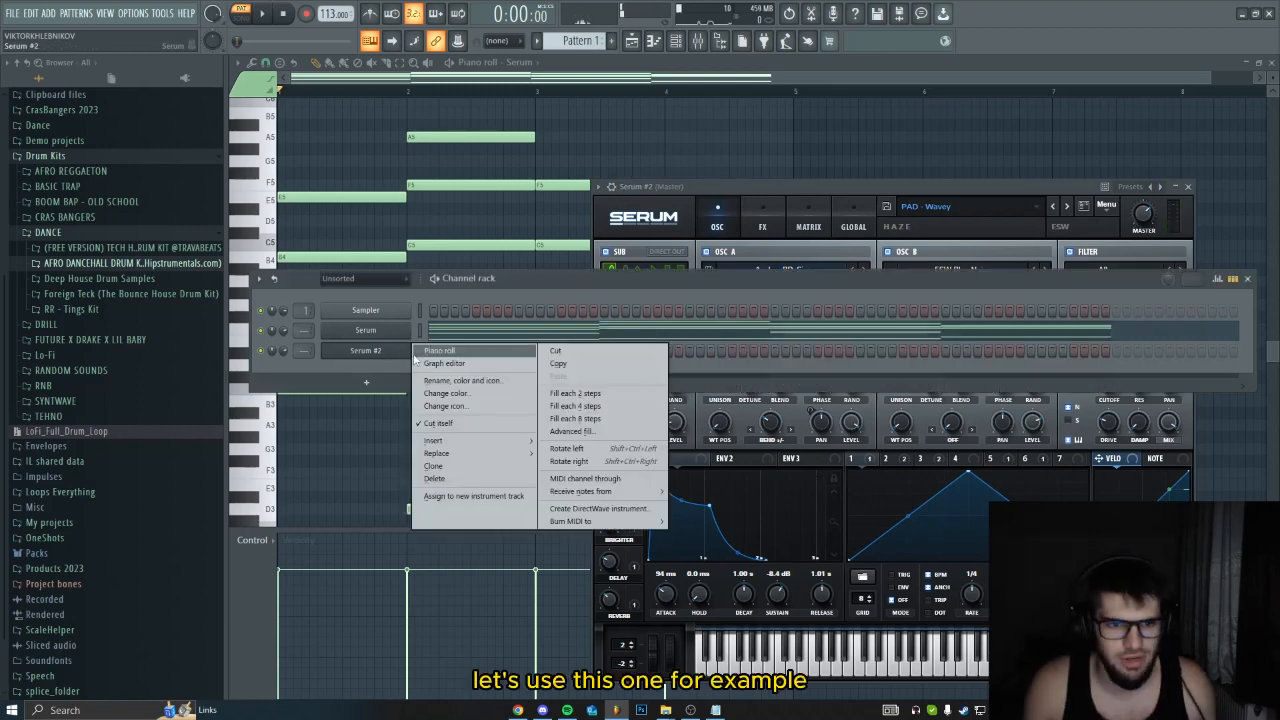
{"action": "left_click", "coordinate": [438, 351]}
{"action": "scroll", "coordinate": [345, 216], "scroll_direction": "up", "scroll_amount": 3}
{"action": "mouse_move", "coordinate": [291, 199]}
{"action": "left_mouse_down"}
{"action": "mouse_move", "coordinate": [186, 203]}
{"action": "mouse_move", "coordinate": [270, 199]}
{"action": "left_mouse_up"}
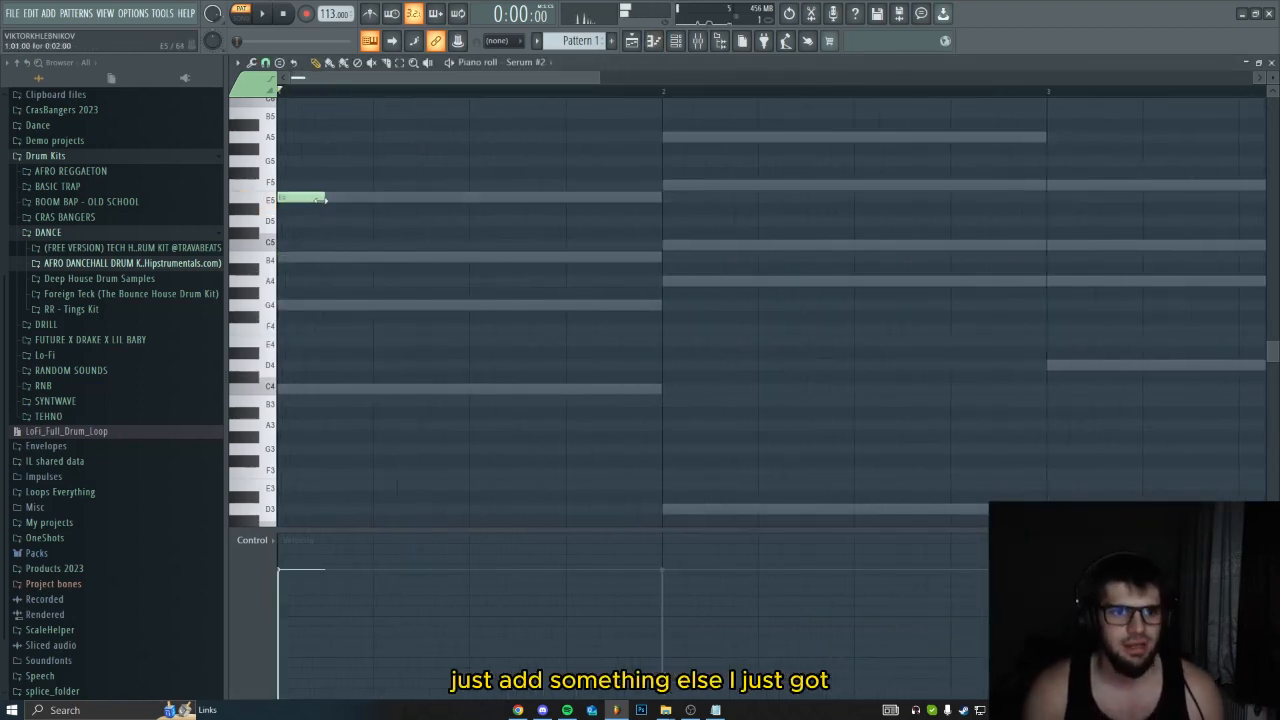
{"action": "left_click", "coordinate": [336, 257]}
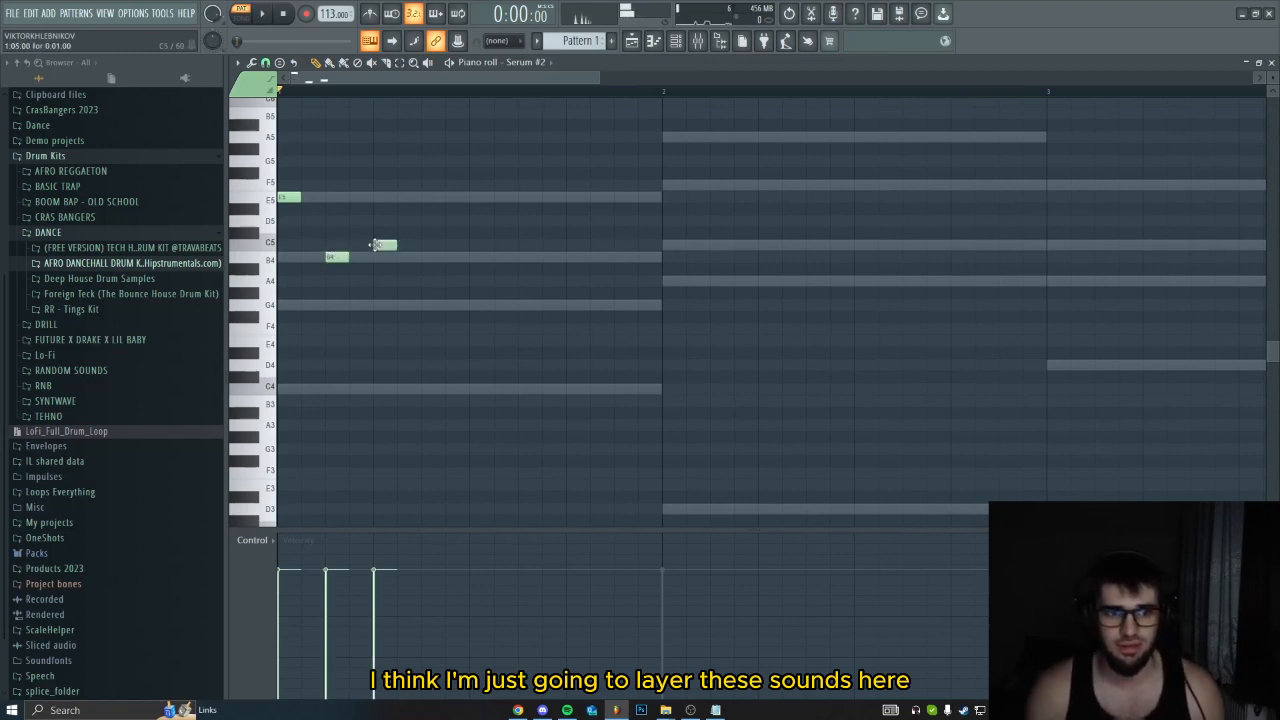
{"action": "key", "text": "space"}
{"action": "left_click", "coordinate": [478, 199]}
{"action": "key", "text": "space"}
{"action": "right_click", "coordinate": [482, 198]}
{"action": "right_click", "coordinate": [386, 246]}
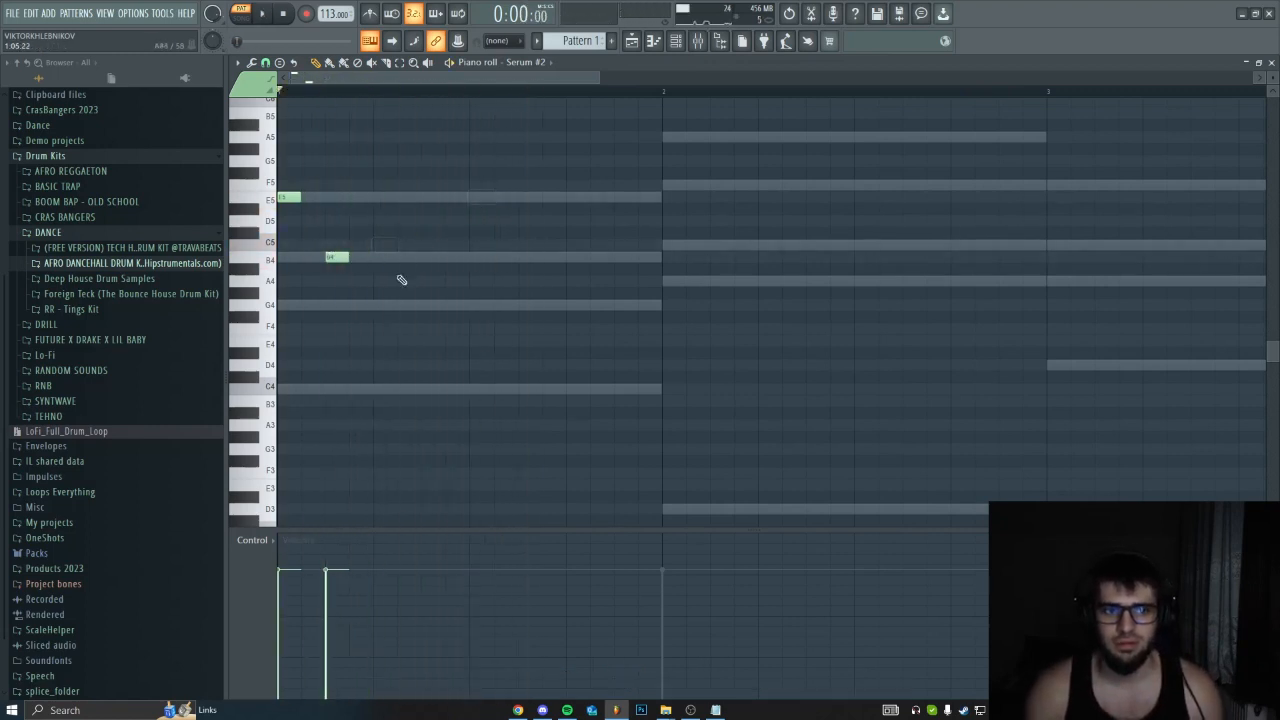
- Add a short G4 as the third note of bar 1 and preview the phrase
{"action": "left_click", "coordinate": [385, 304]}
{"action": "key", "text": "space"}
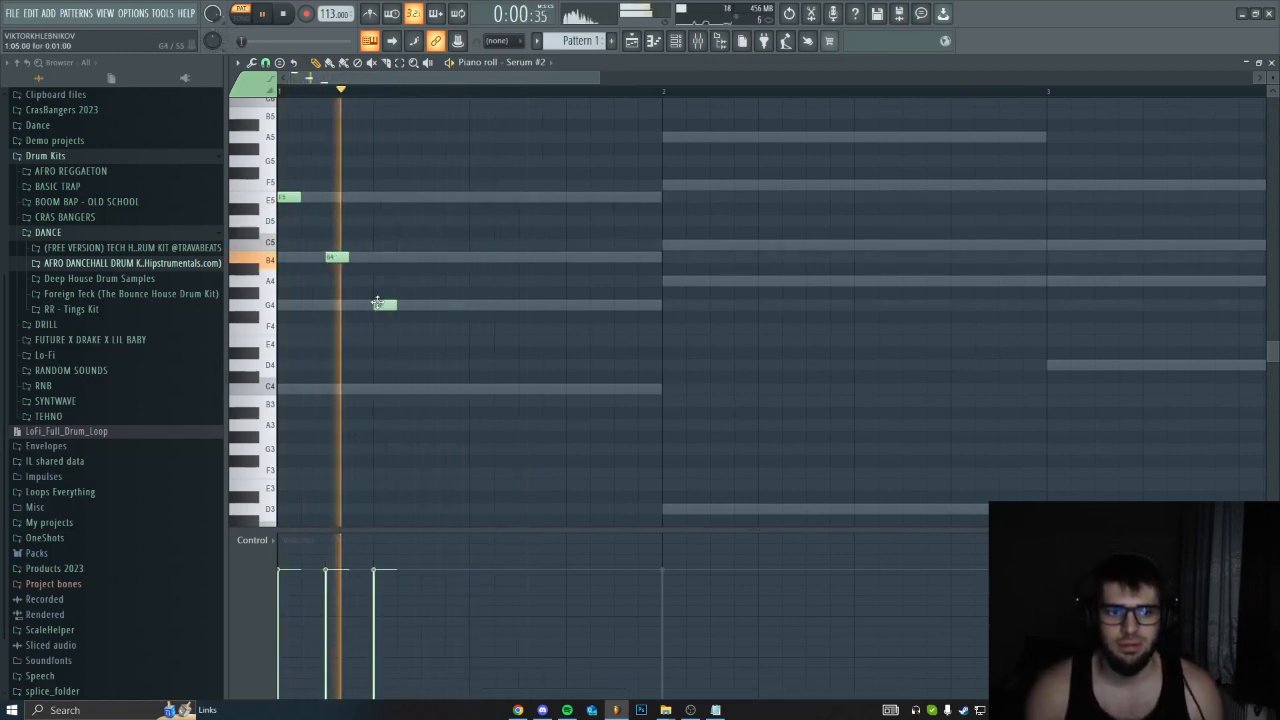
{"action": "key", "text": "space"}
- Place short, spaced F5, C5 and A4 notes across bar 2 and play the two bars back
{"action": "left_click", "coordinate": [666, 186]}
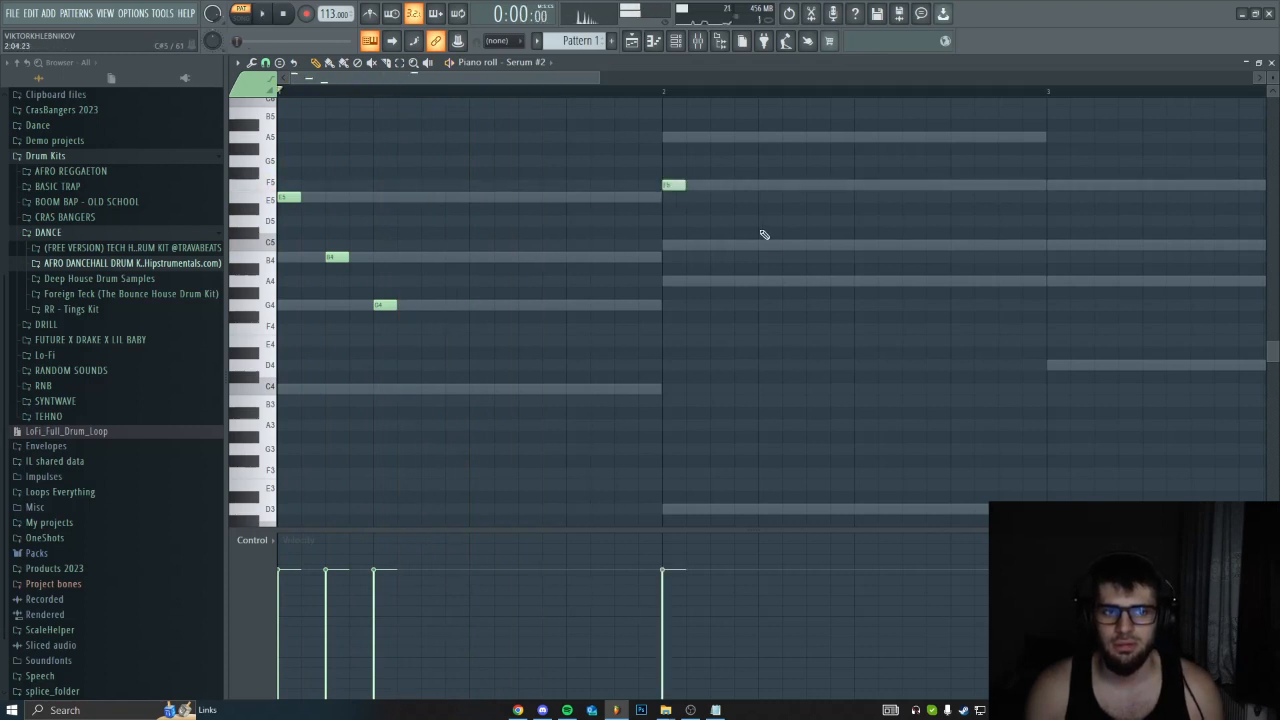
{"action": "left_click", "coordinate": [858, 285]}
{"action": "key", "text": "space"}
{"action": "scroll", "coordinate": [698, 337], "scroll_direction": "down", "scroll_amount": 1}
{"action": "scroll", "coordinate": [610, 342], "scroll_direction": "down", "scroll_amount": 1}
{"action": "scroll", "coordinate": [607, 343], "scroll_direction": "up", "scroll_amount": 2}
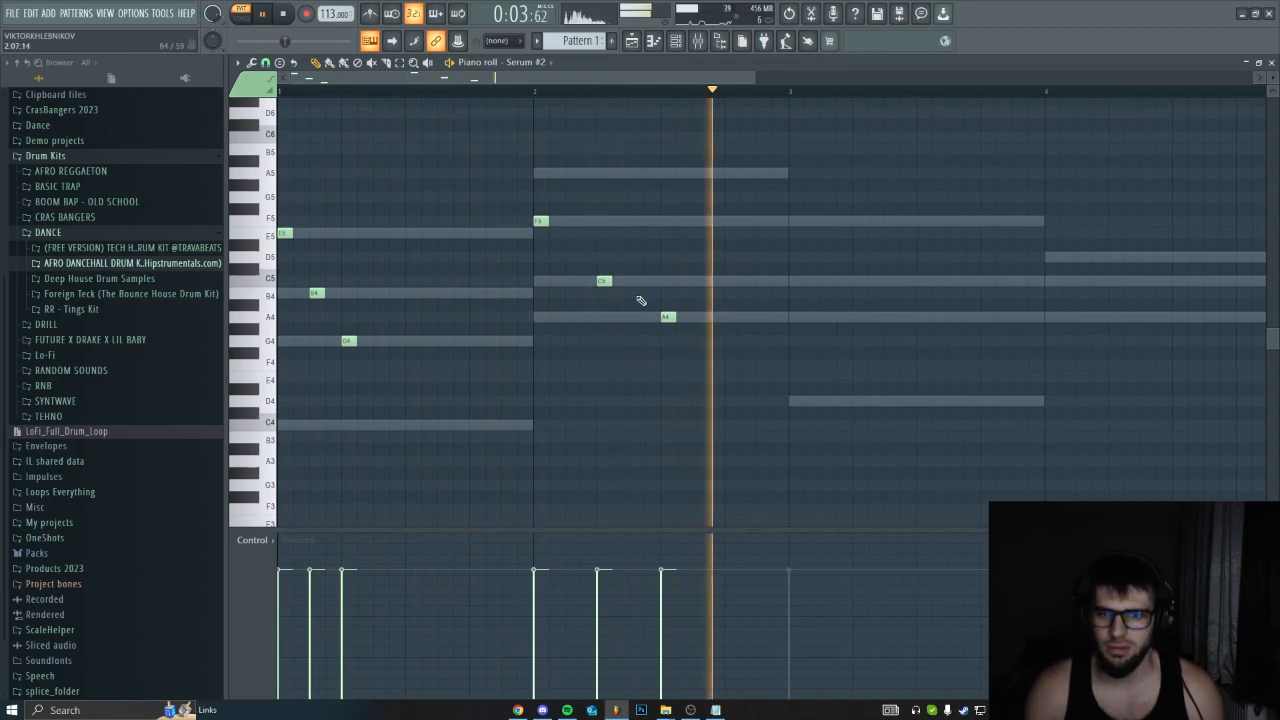
{"action": "key", "text": "space"}
- Copy all notes from bars 1 and 2 into bars 3 and 4, raised by one semitone
{"action": "key", "text": "ctrl+a"}
{"action": "left_click_drag", "start_coordinate": [287, 233], "coordinate": [794, 223]}
{"action": "left_click", "coordinate": [886, 260], "text": "ctrl"}
{"action": "scroll", "coordinate": [860, 305], "scroll_direction": "down", "scroll_amount": 1}
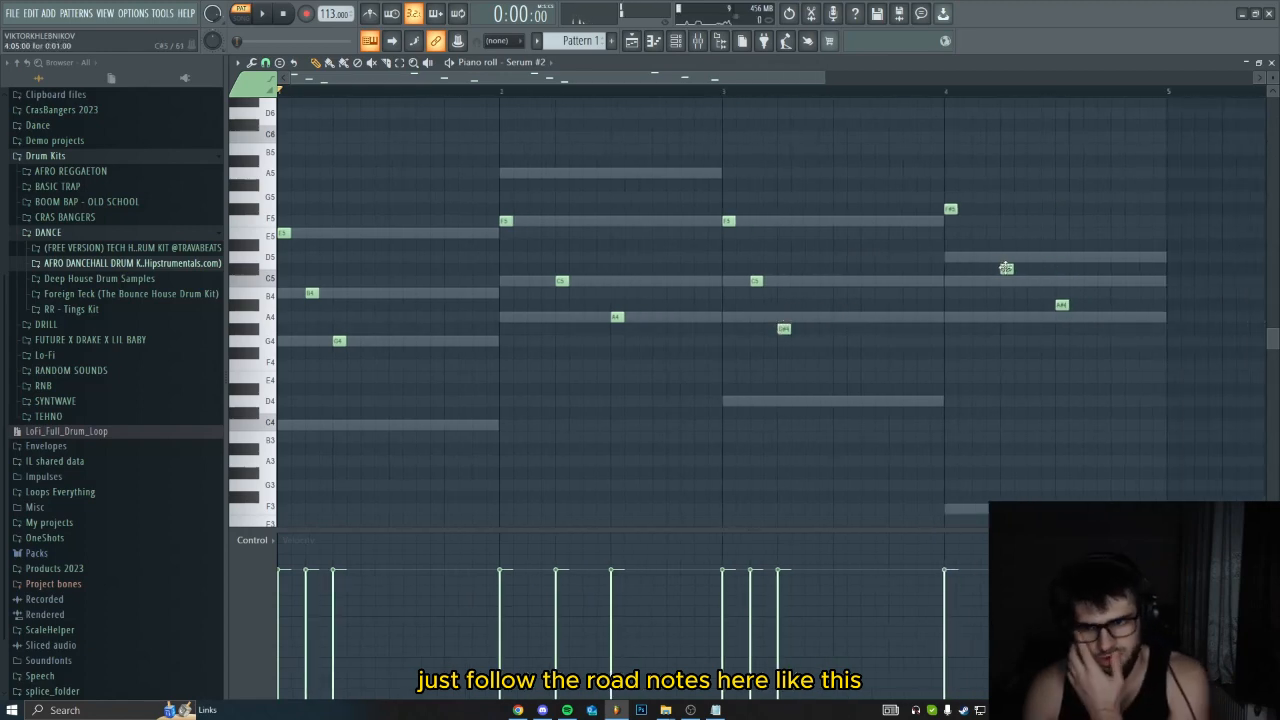
- Move bar 4's second and third notes to D5 and A4 and bar 3's third note to A4, checking by playback
{"action": "left_click_drag", "start_coordinate": [1006, 268], "coordinate": [1004, 256]}
{"action": "left_click_drag", "start_coordinate": [1061, 305], "coordinate": [1061, 318]}
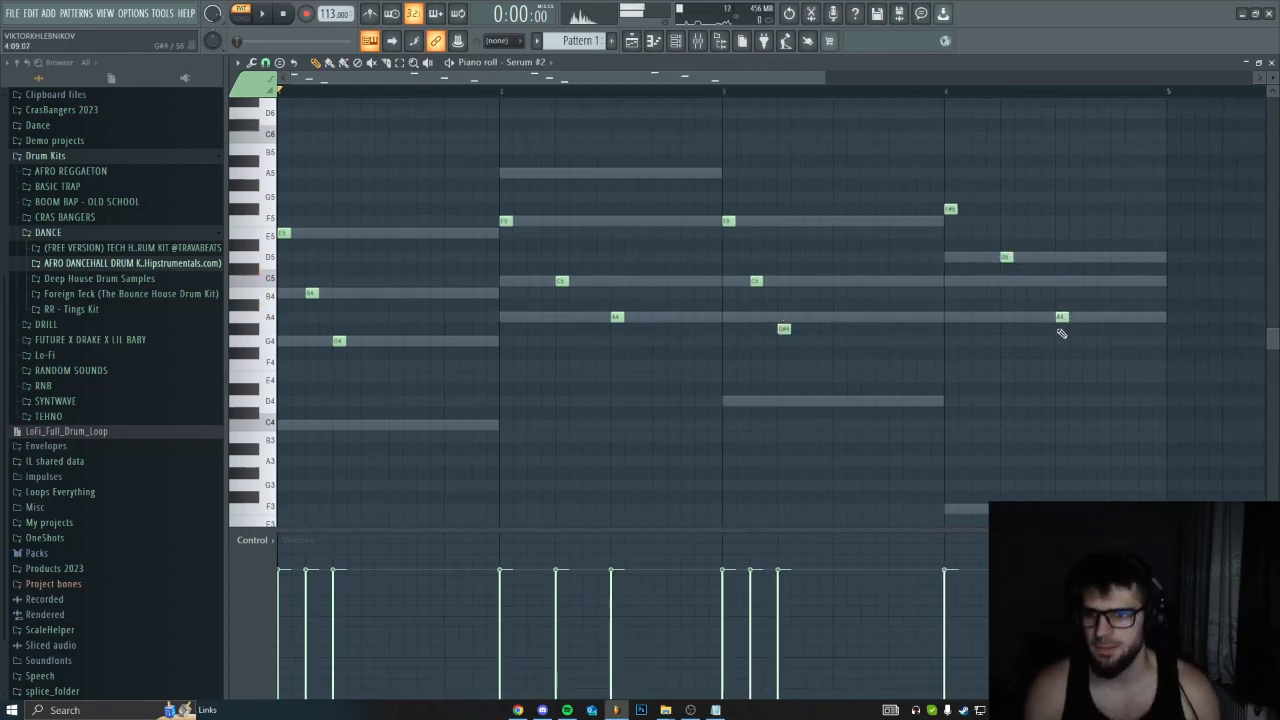
{"action": "scroll", "coordinate": [900, 365], "scroll_direction": "down", "scroll_amount": 2}
{"action": "key", "text": "space"}
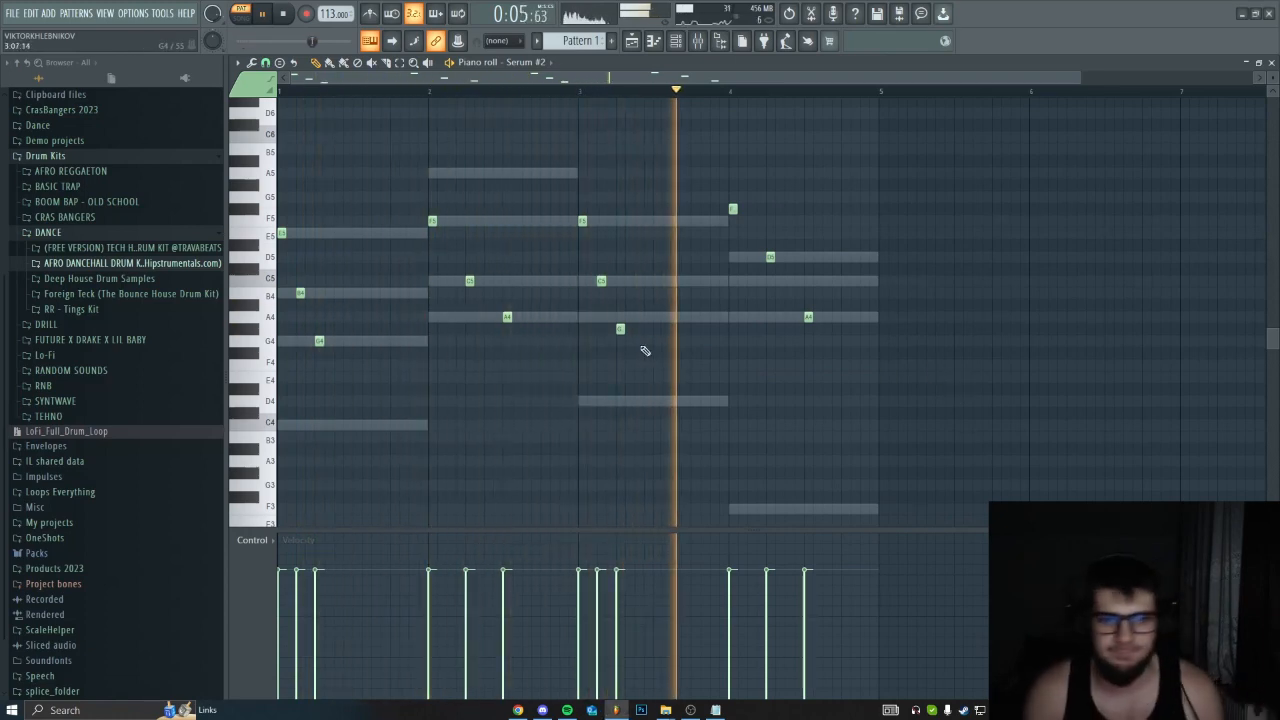
{"action": "key", "text": "space"}
{"action": "left_click_drag", "start_coordinate": [620, 329], "coordinate": [620, 317]}
{"action": "key", "text": "space"}
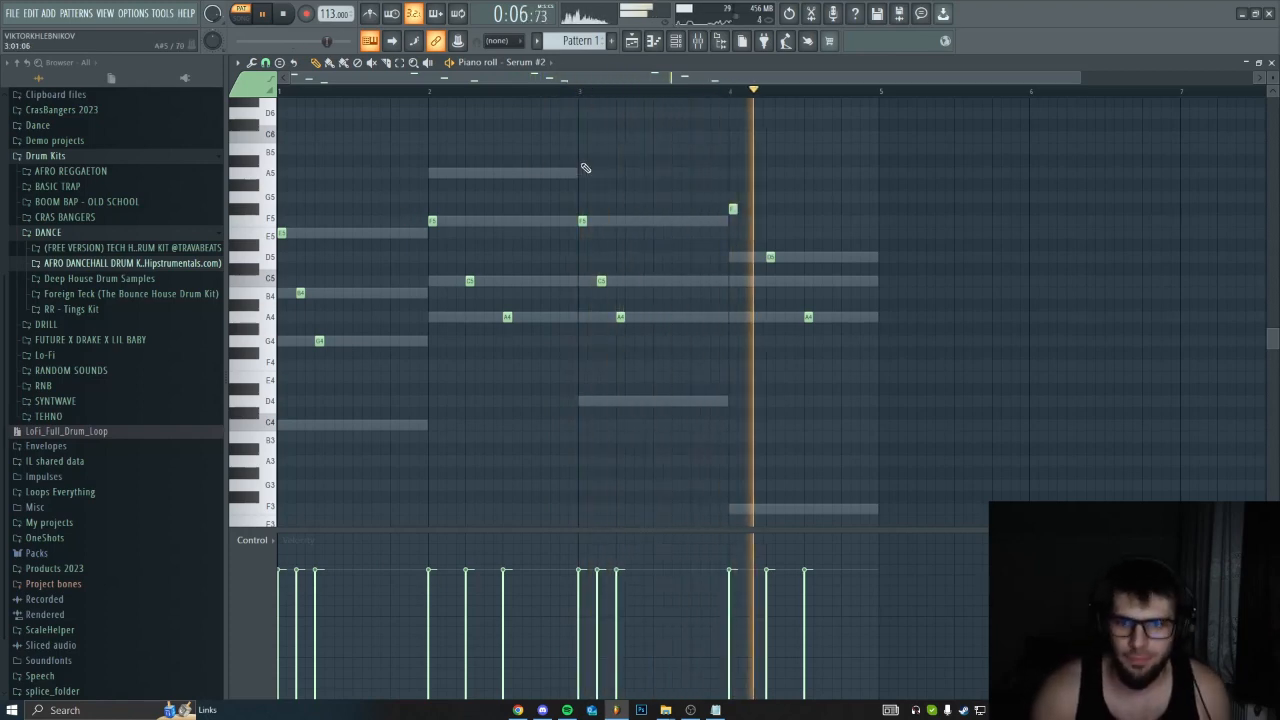
- Lower bar 4's first melody note to F5 and check the melody by playback
{"action": "left_click_drag", "start_coordinate": [680, 181], "coordinate": [770, 222]}
{"action": "key", "text": "shift+Down"}
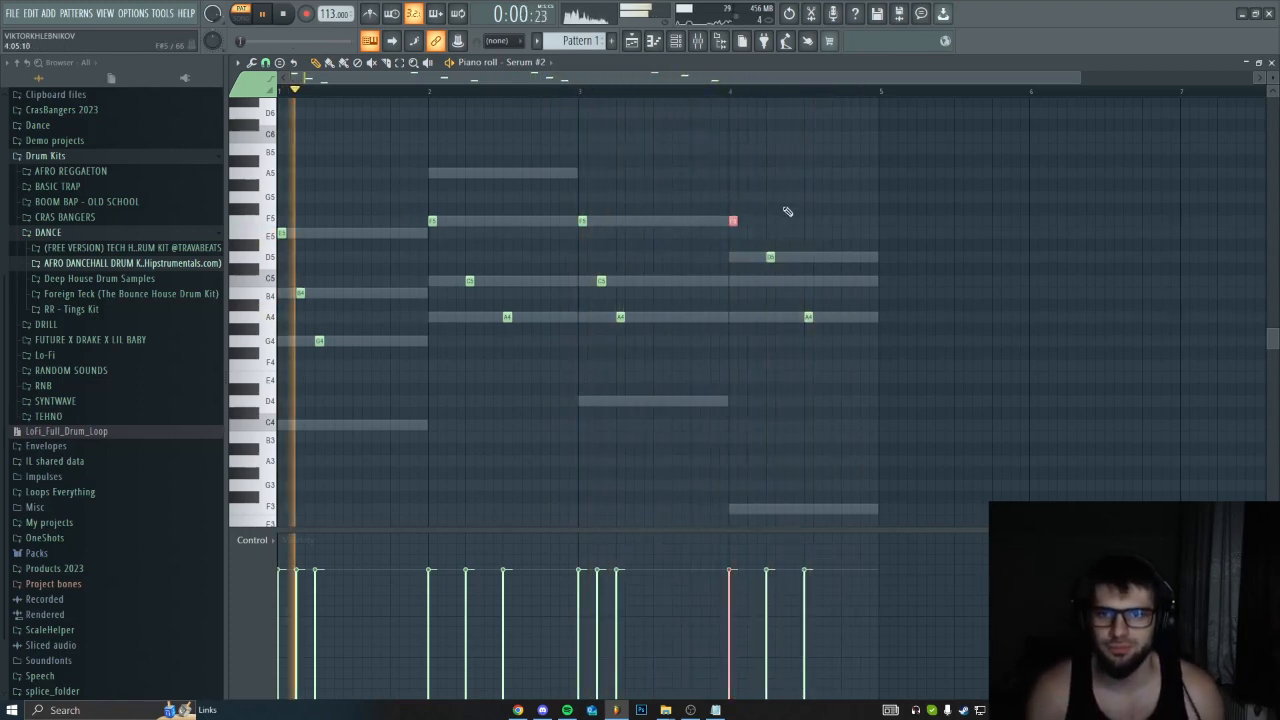
{"action": "left_click", "coordinate": [788, 211], "text": "ctrl"}
{"action": "key", "text": "space"}
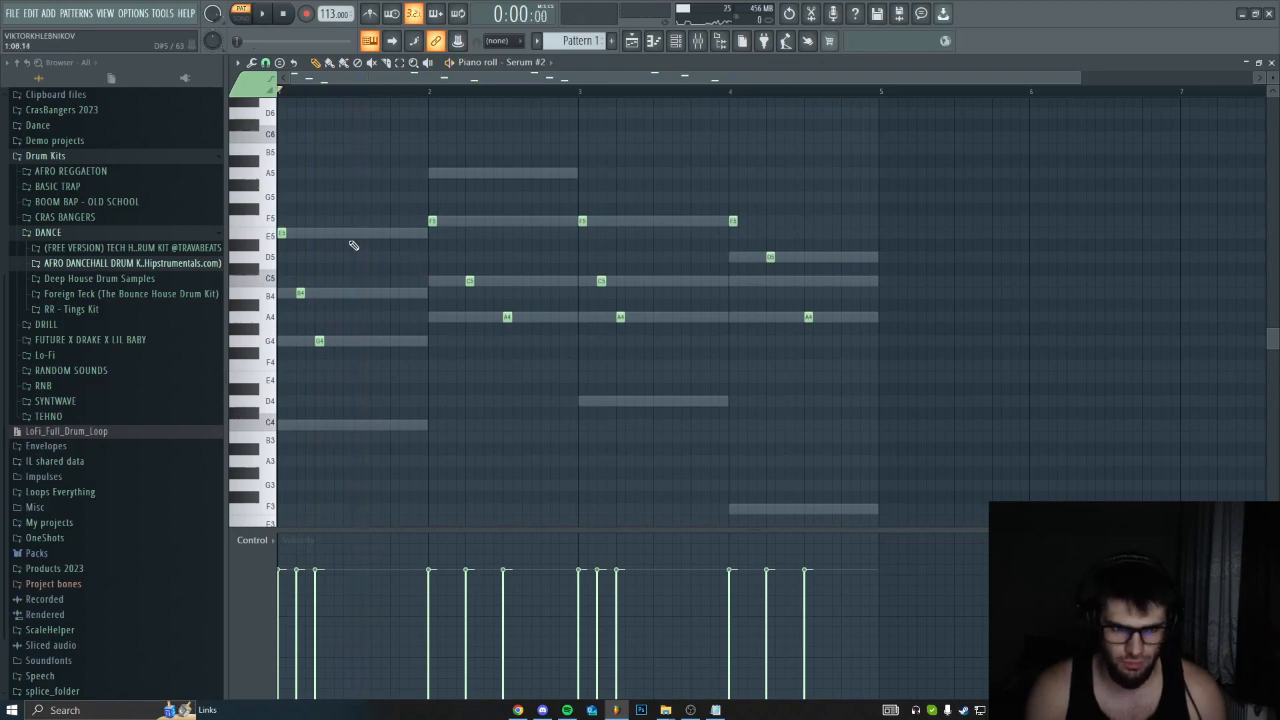
- Repeat bar 1's three notes in its second half, add a short A5 between the phrases, and play it back
{"action": "left_click_drag", "start_coordinate": [368, 366], "coordinate": [355, 231]}
{"action": "left_click", "coordinate": [343, 207], "text": "ctrl"}
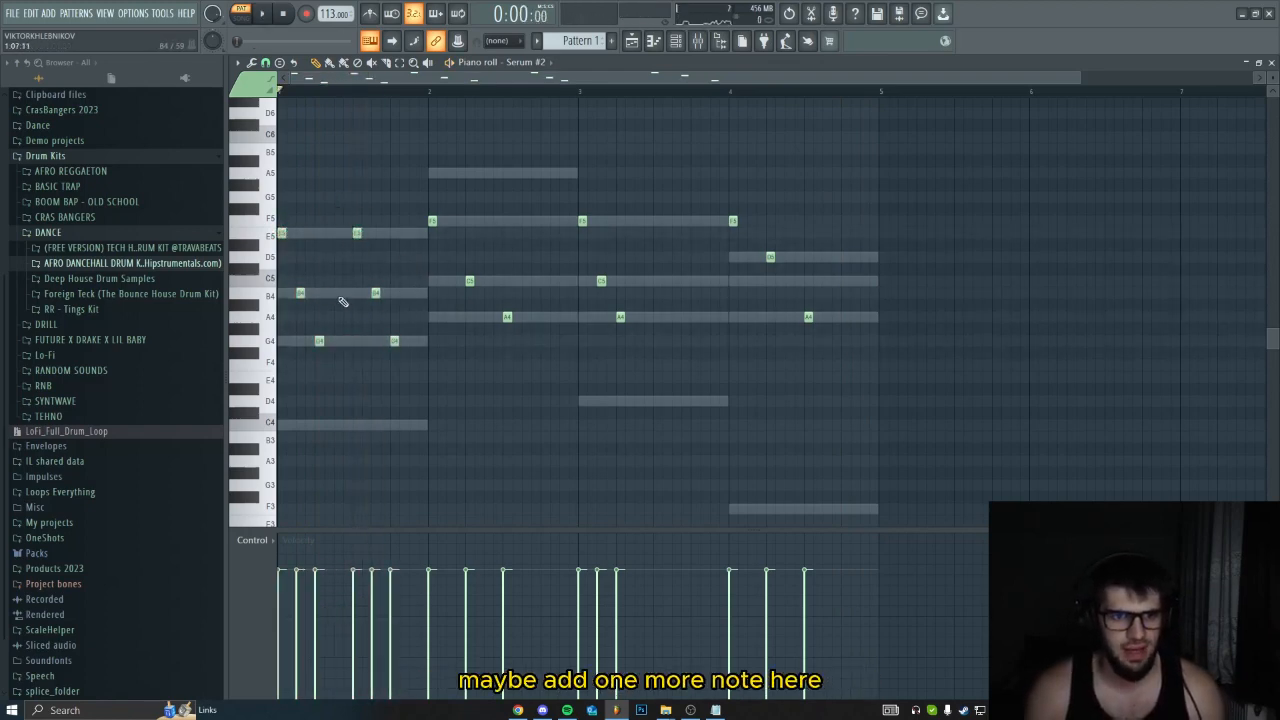
{"action": "left_click", "coordinate": [340, 175]}
{"action": "key", "text": "space"}
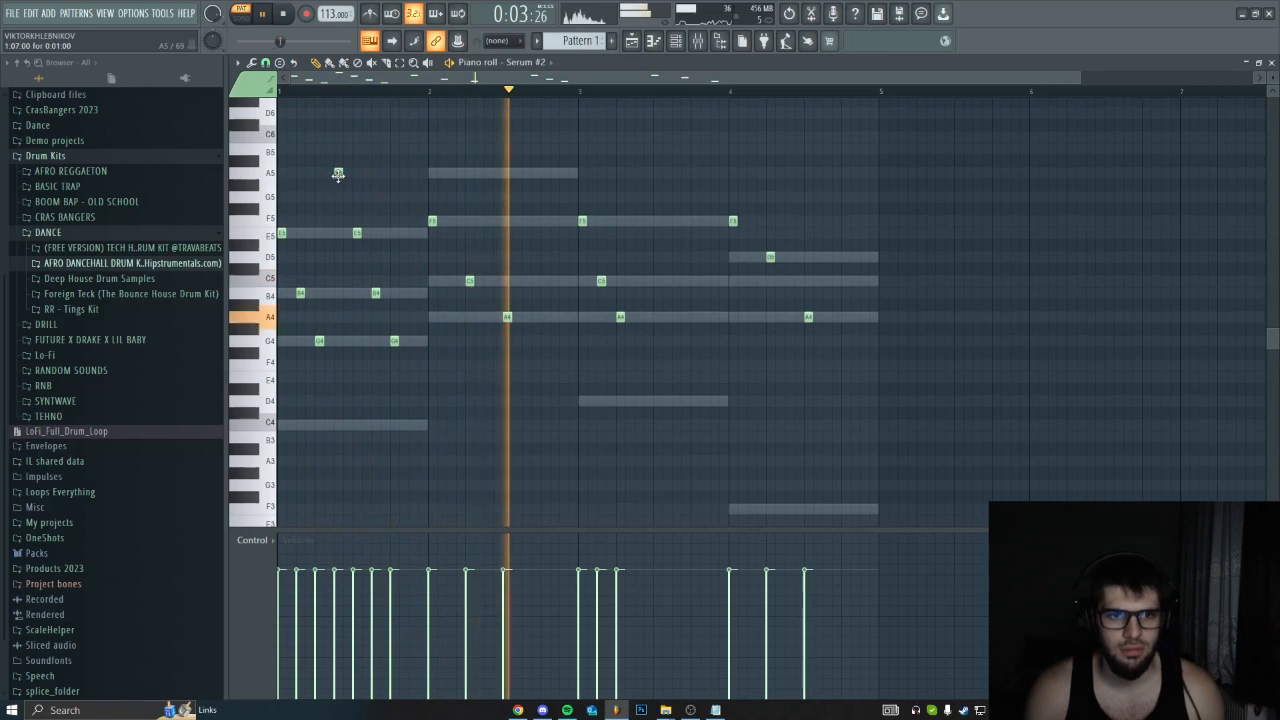
- Remove the extra A5 and the repeated notes from bar 1, keeping a short F5 at the start of bar 2
{"action": "left_click_drag", "start_coordinate": [430, 203], "coordinate": [526, 309]}
{"action": "right_click", "coordinate": [366, 188]}
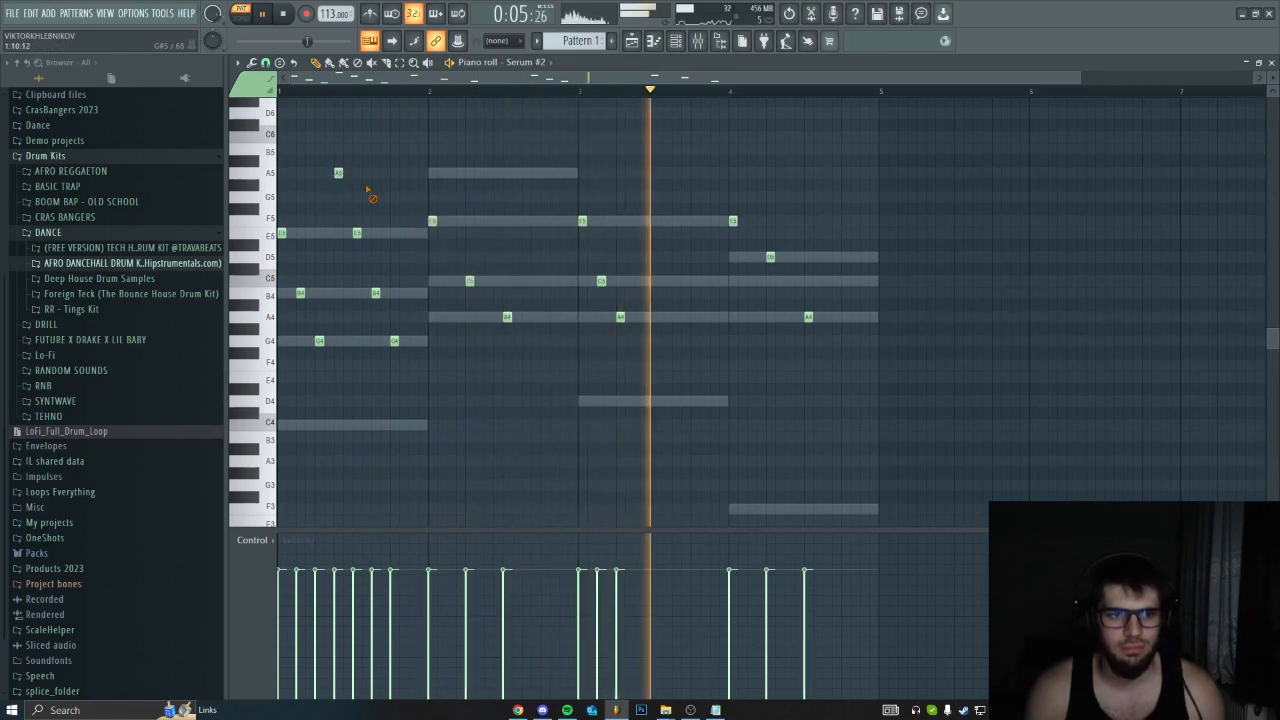
{"action": "right_click", "coordinate": [340, 175]}
{"action": "left_click_drag", "start_coordinate": [350, 217], "coordinate": [443, 381]}
{"action": "key", "text": "Delete"}
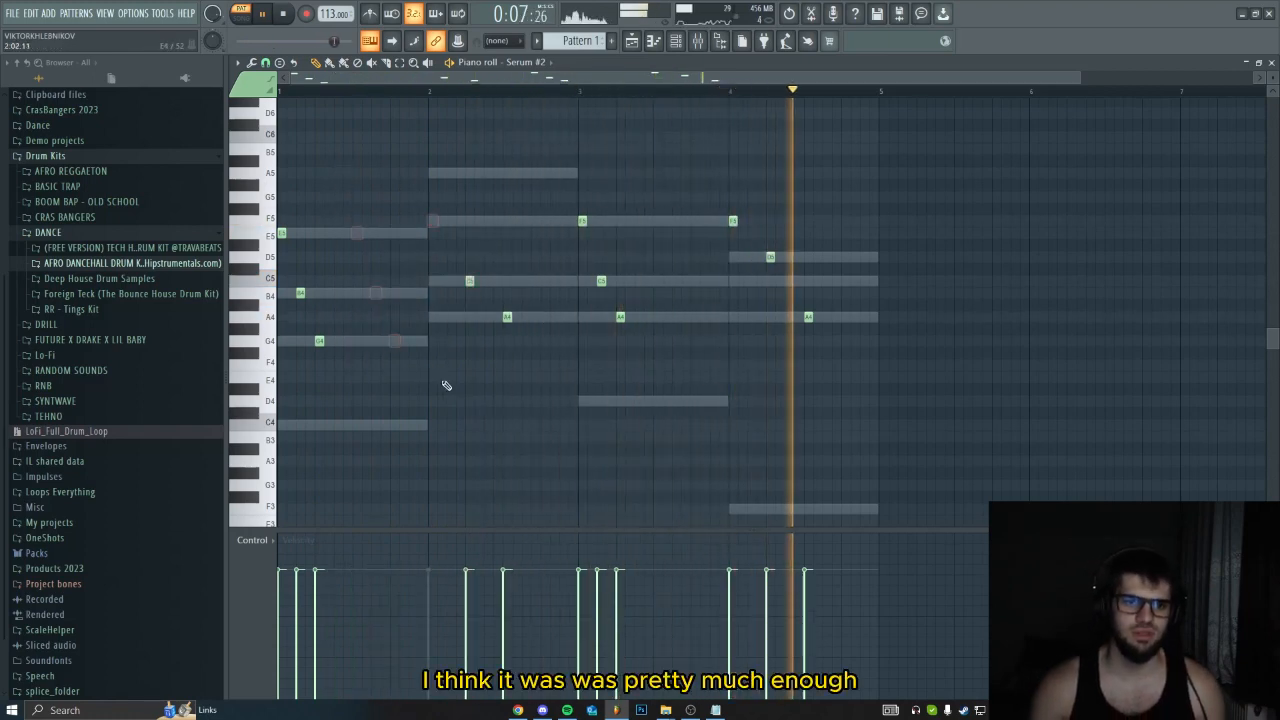
{"action": "key", "text": "space"}
{"action": "key", "text": "ctrl+a"}
{"action": "left_click", "coordinate": [393, 228]}
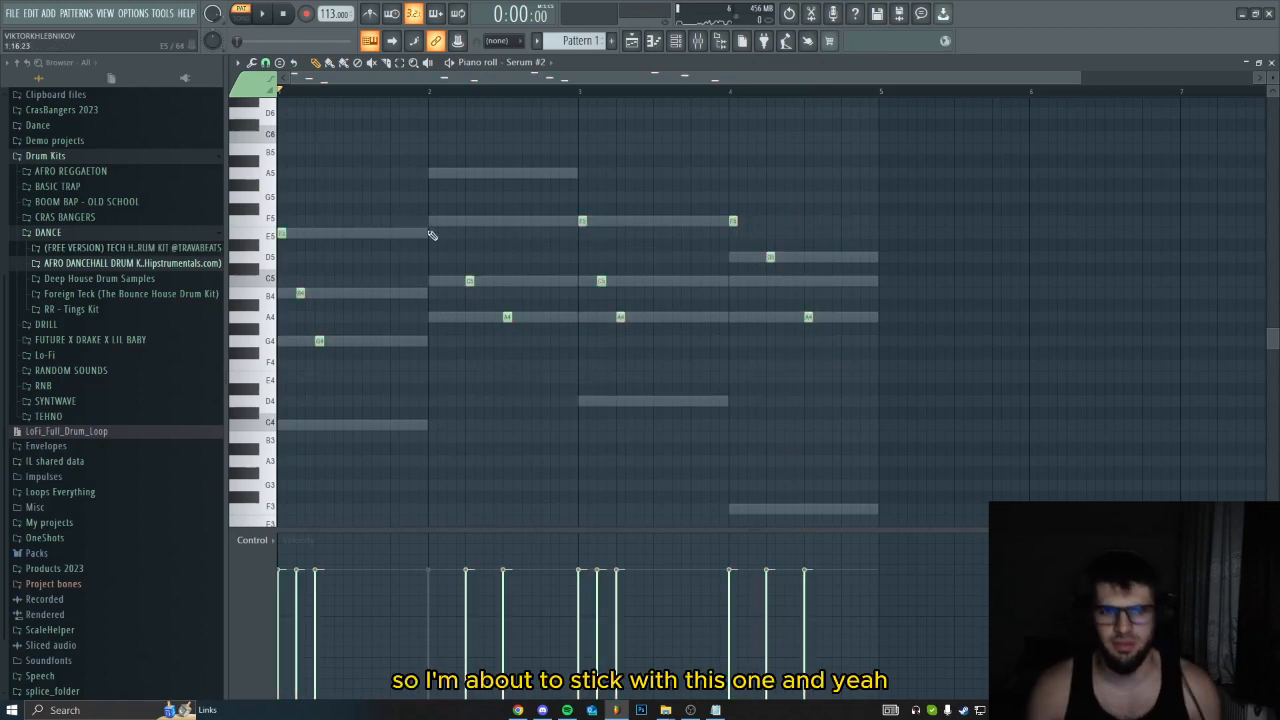
{"action": "left_click", "coordinate": [434, 223]}
- Add the bd_chicago kick from the Deep House Drum Samples kit as a new channel
{"action": "left_click", "coordinate": [678, 44]}
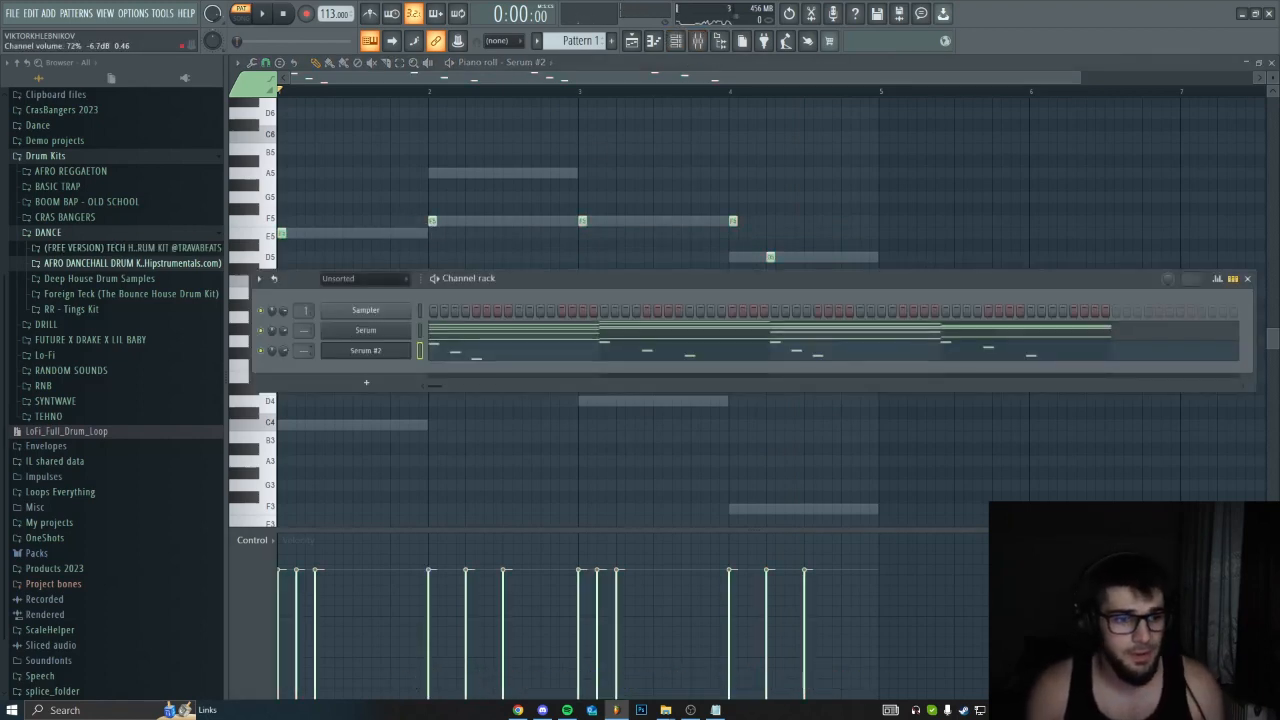
{"action": "left_click", "coordinate": [150, 280]}
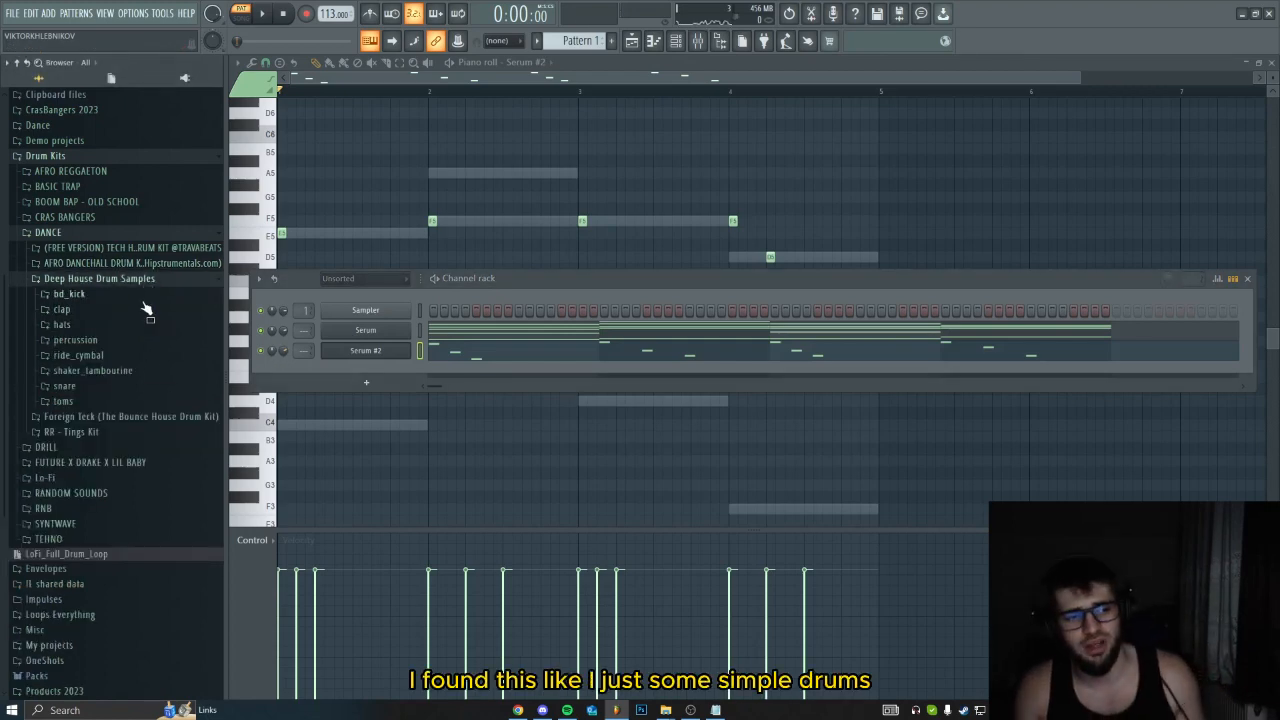
{"action": "left_click", "coordinate": [140, 294]}
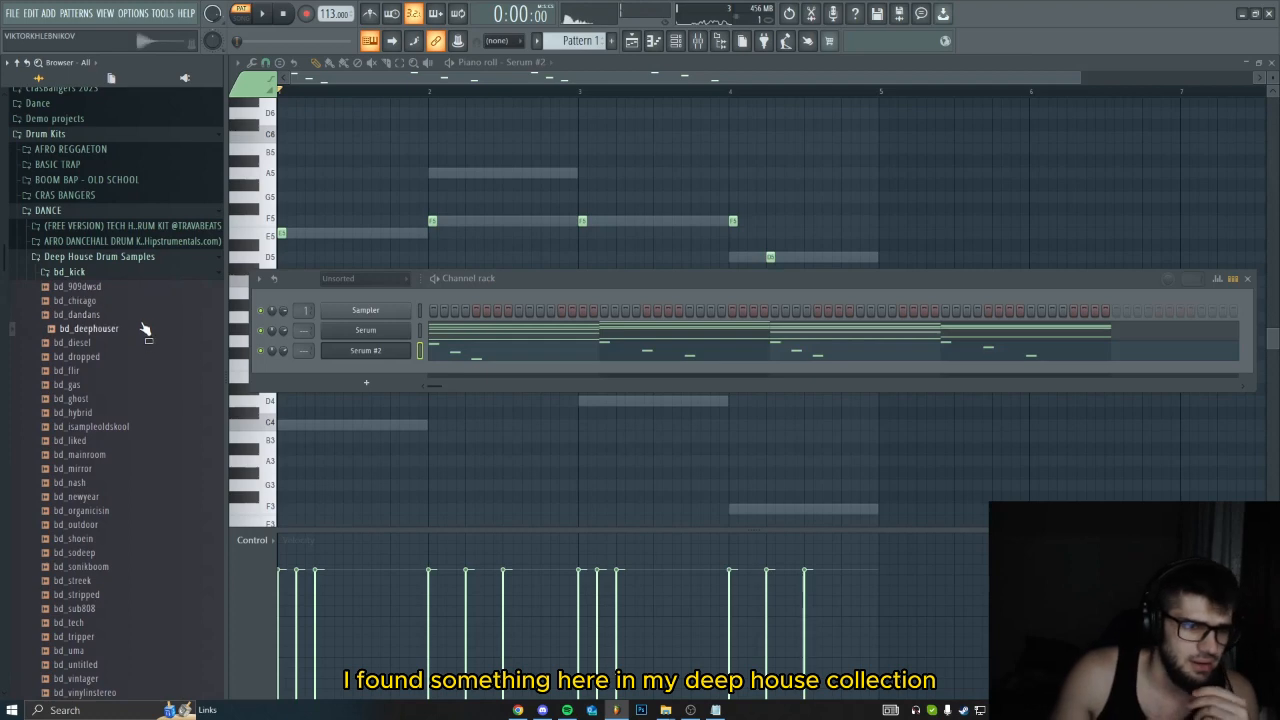
{"action": "left_click_drag", "start_coordinate": [80, 300], "coordinate": [368, 372]}
- Add the snr_answer8bit snare from the same kit as a new channel below the kick
{"action": "left_click", "coordinate": [110, 272]}
{"action": "left_click", "coordinate": [100, 364]}
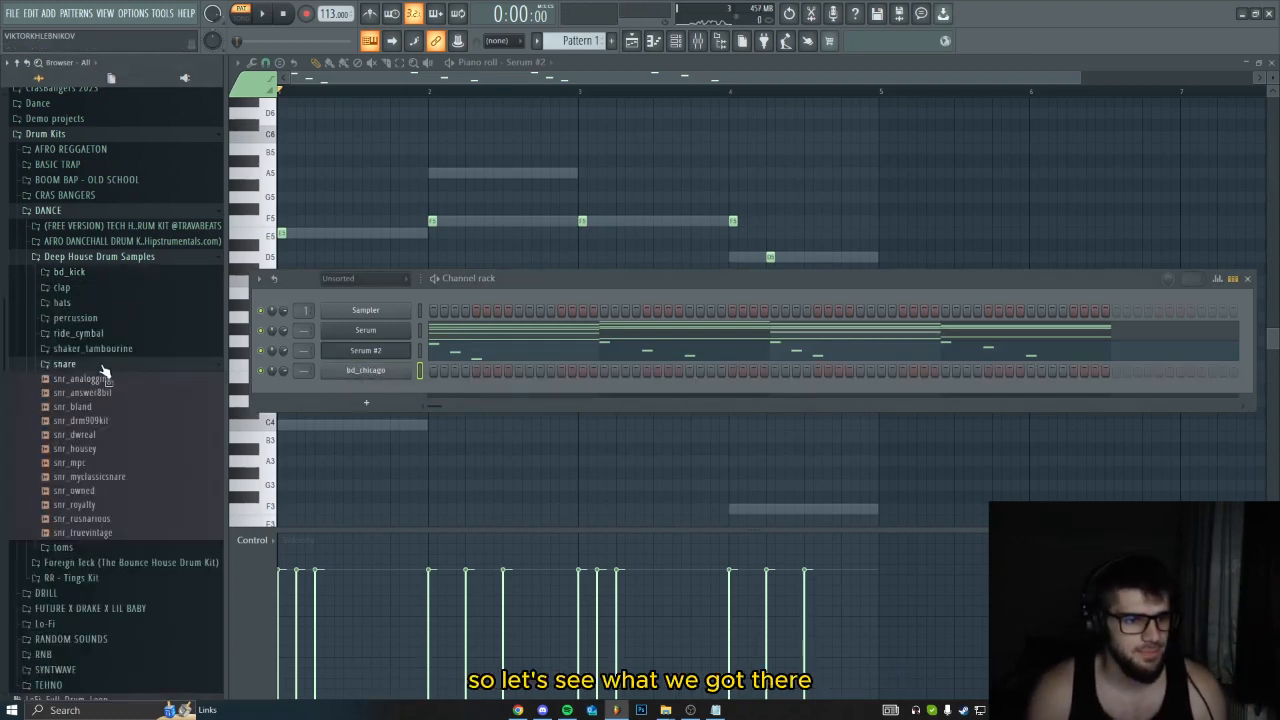
{"action": "left_click_drag", "start_coordinate": [85, 392], "coordinate": [392, 392]}
{"action": "left_click", "coordinate": [390, 391]}
{"action": "key", "text": "Escape"}
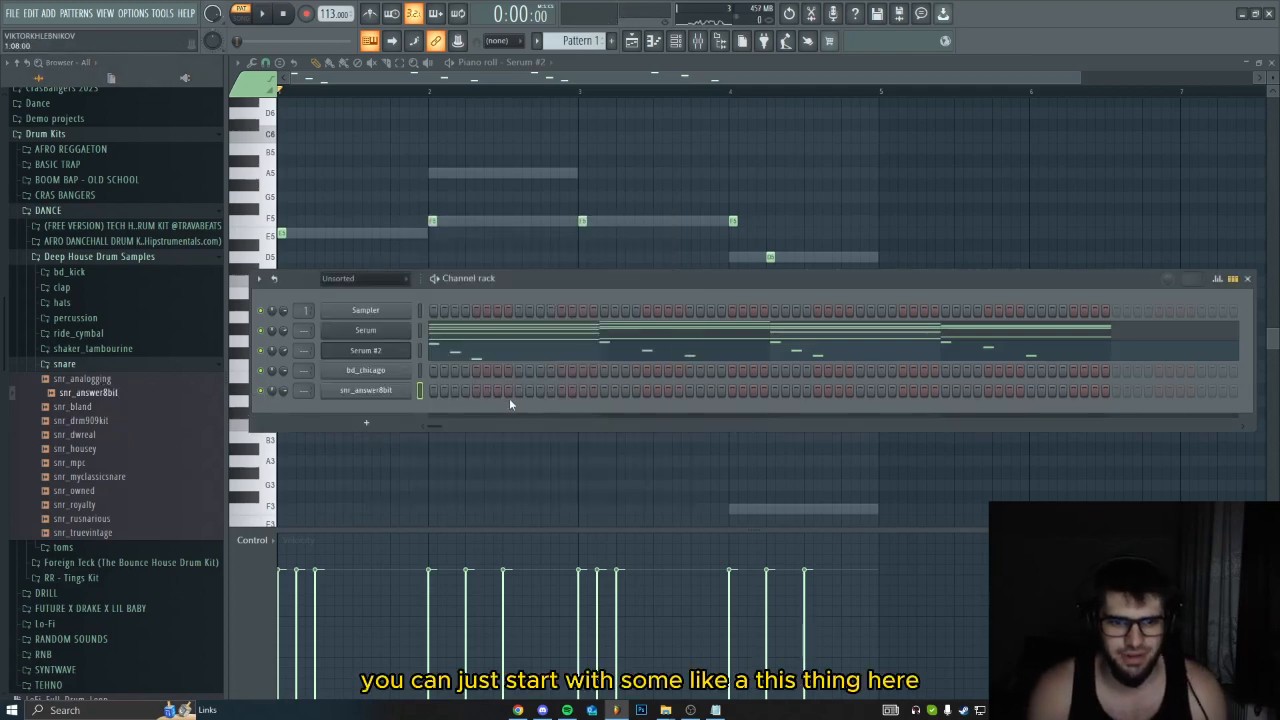
- Try snare hits on steps 5 and 13 of bar 1 during playback
{"action": "key", "text": "space"}
{"action": "left_click", "coordinate": [477, 391]}
{"action": "left_click", "coordinate": [562, 392]}
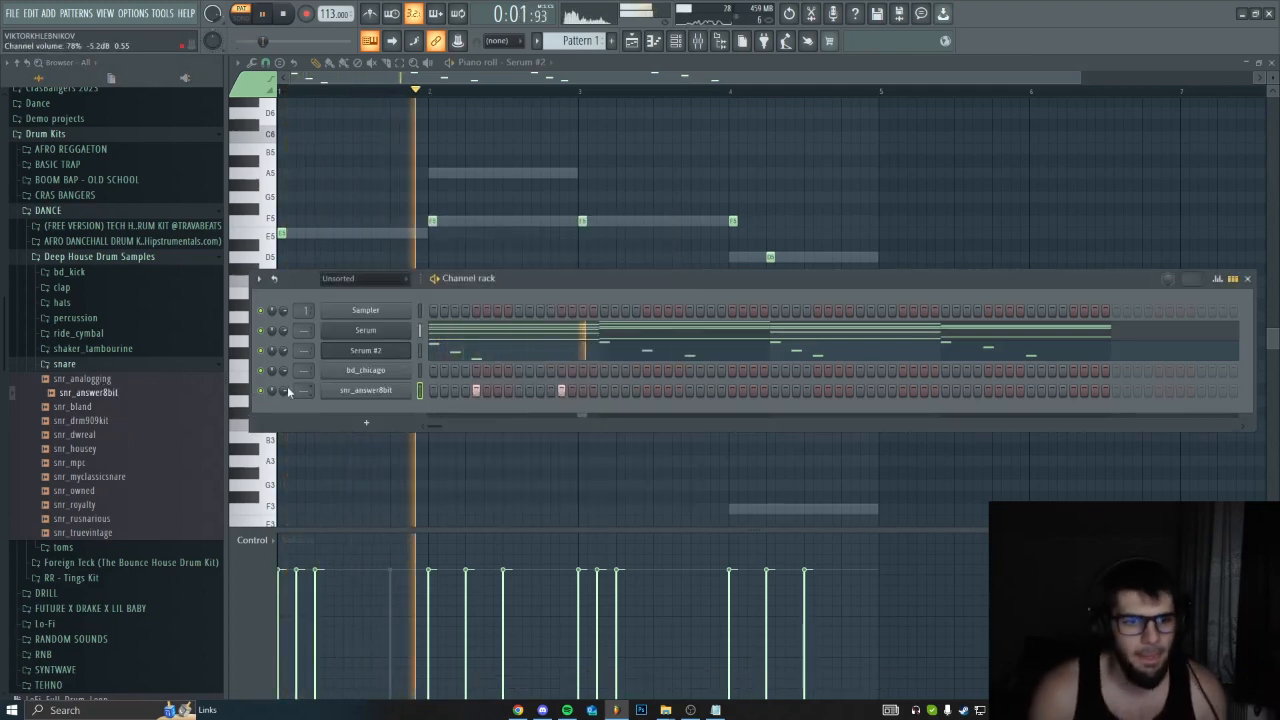
{"action": "left_click", "coordinate": [562, 391]}
{"action": "left_click", "coordinate": [477, 391]}
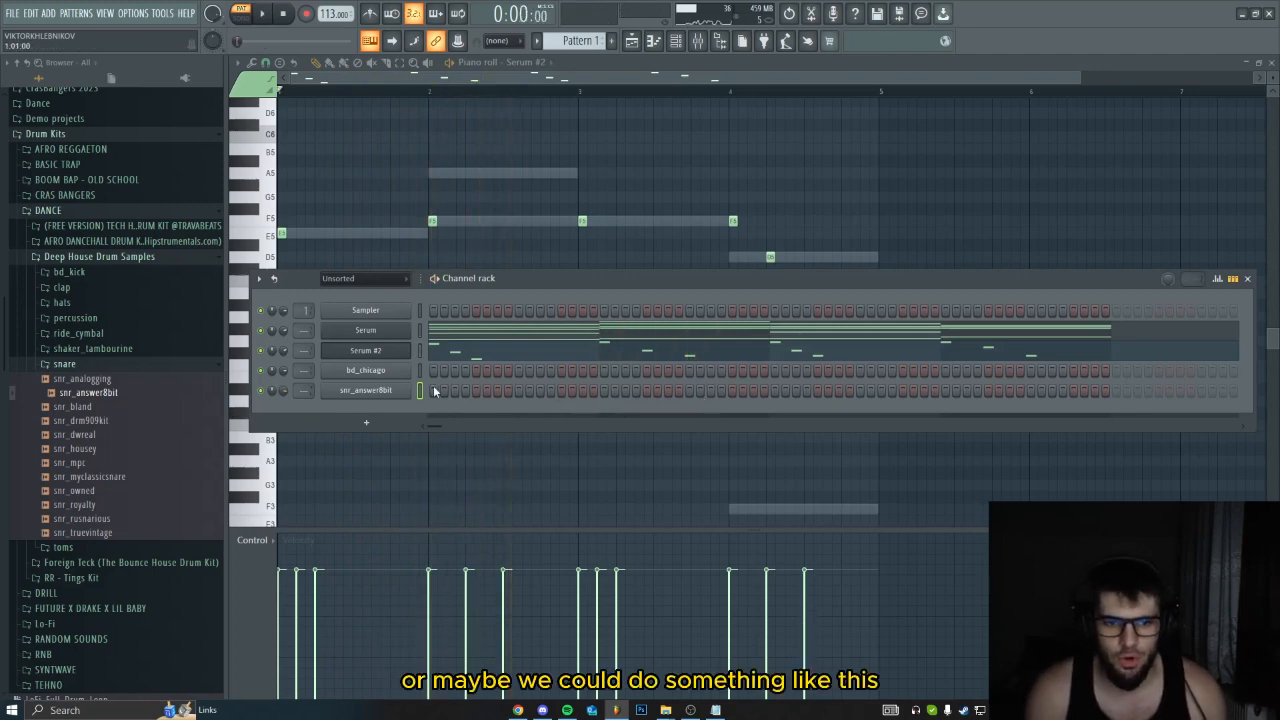
- Try a snare hit on step 9 of each of the four bars and listen to the pattern
{"action": "left_click", "coordinate": [519, 393]}
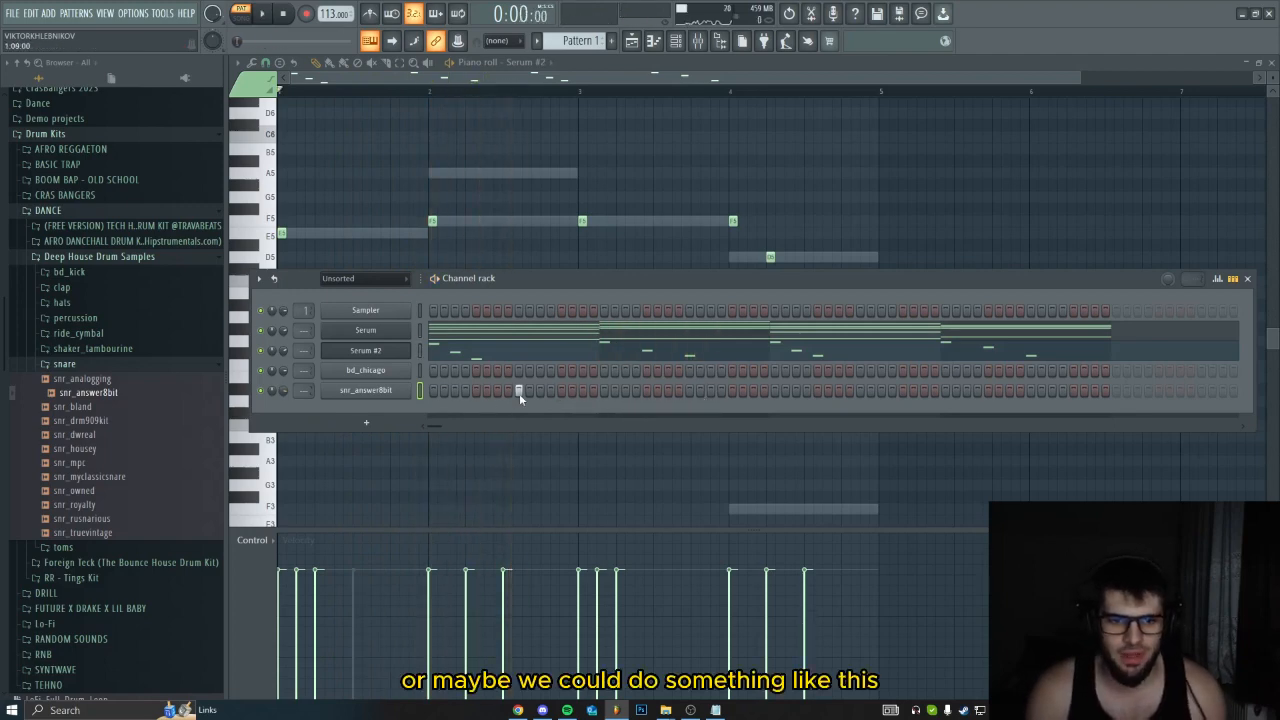
{"action": "left_click", "coordinate": [689, 391]}
{"action": "left_click", "coordinate": [860, 391]}
{"action": "left_click", "coordinate": [1031, 391]}
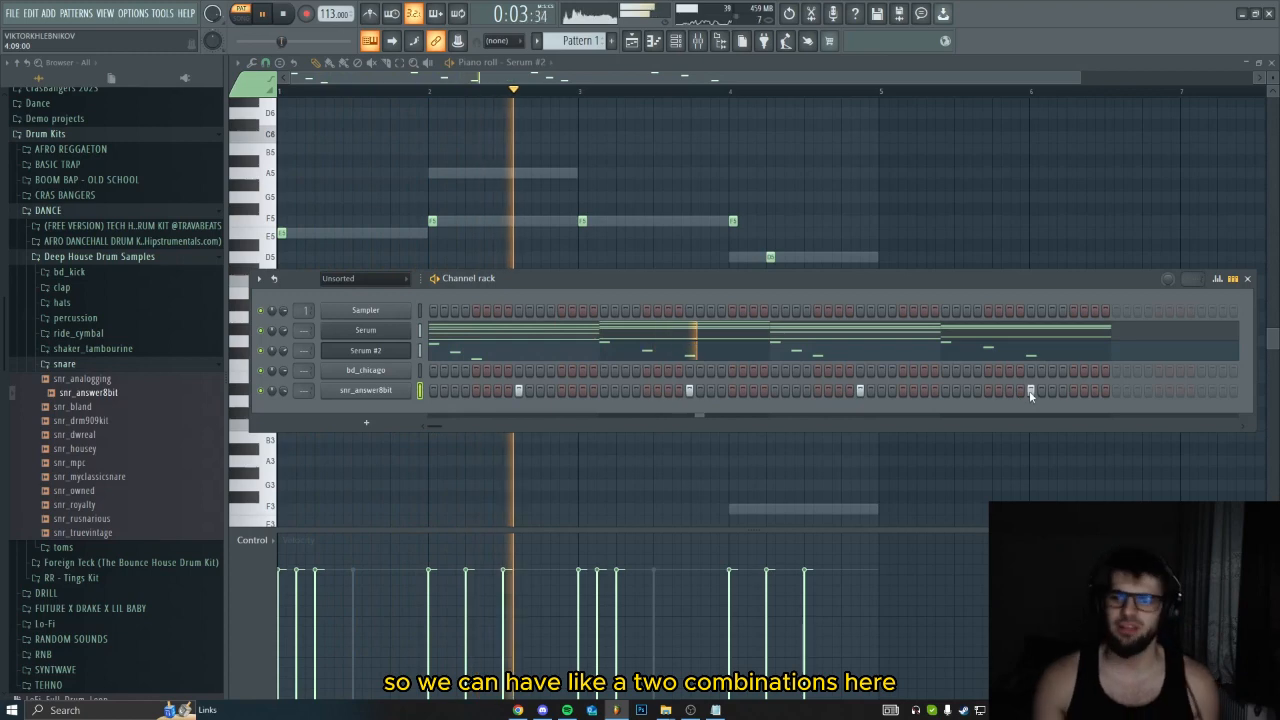
{"action": "key", "text": "space"}
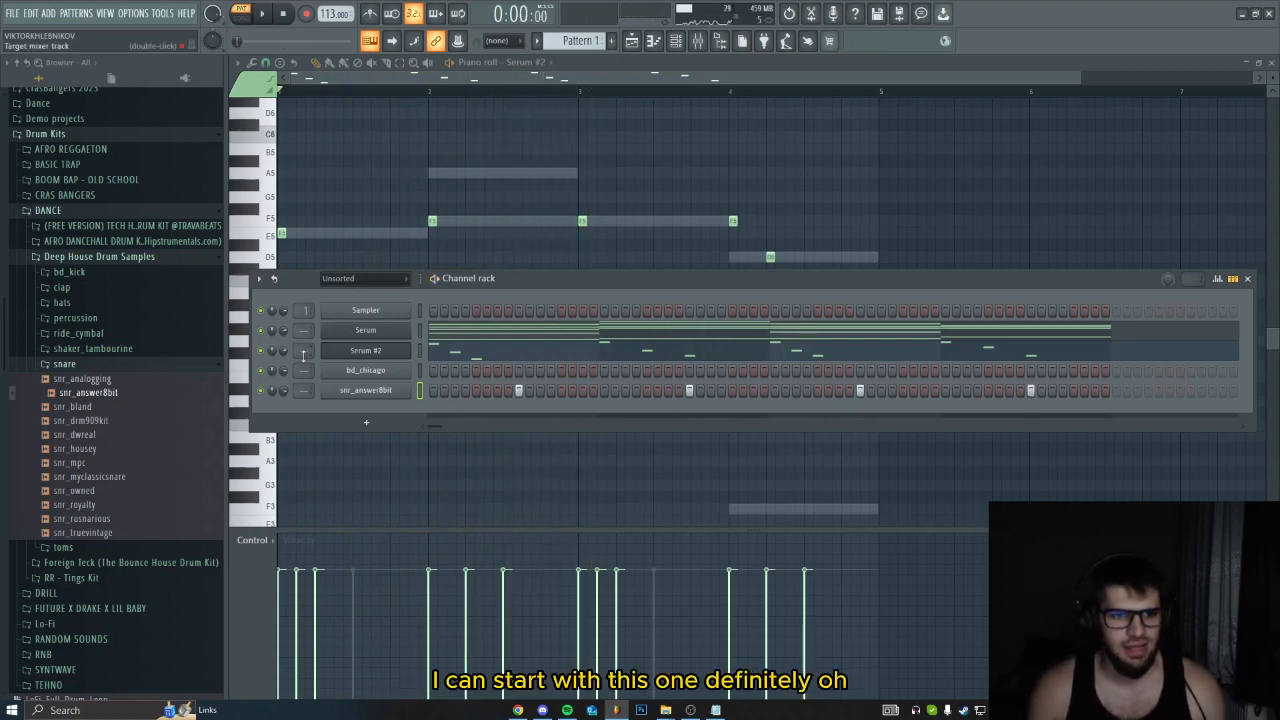
{"action": "left_click", "coordinate": [140, 364]}
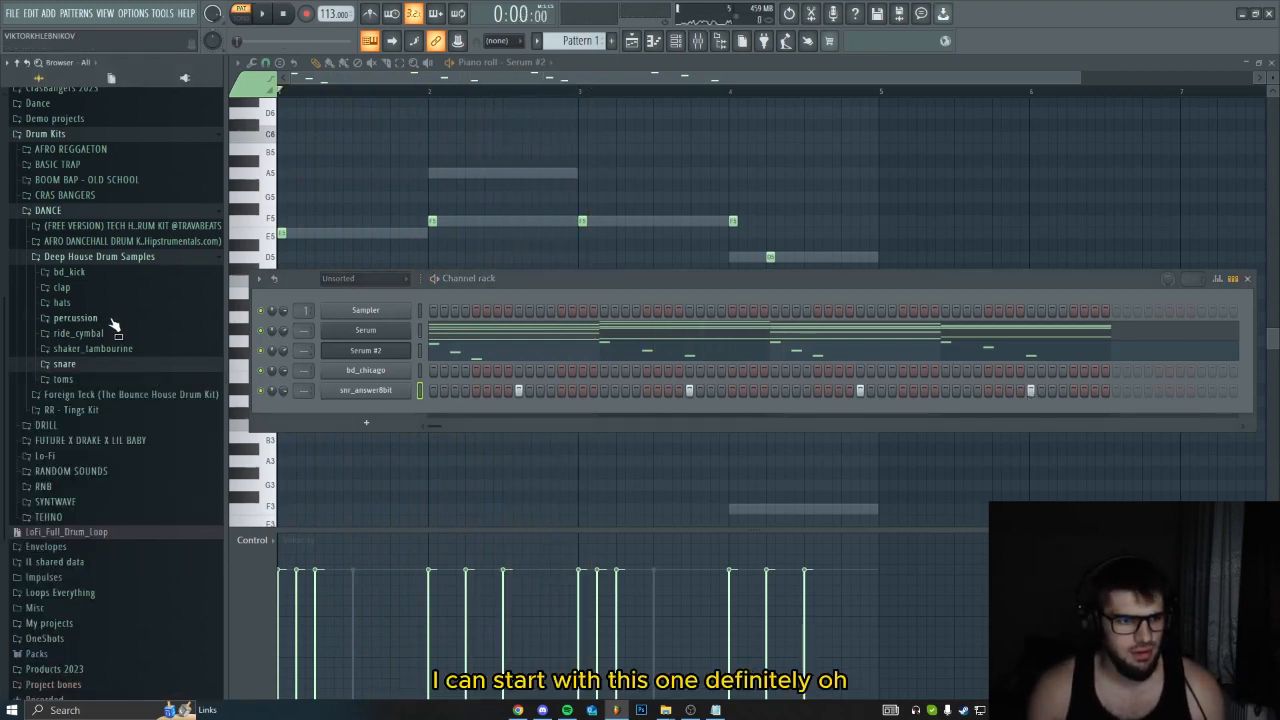
{"action": "left_click", "coordinate": [112, 319]}
{"action": "left_click", "coordinate": [115, 316]}
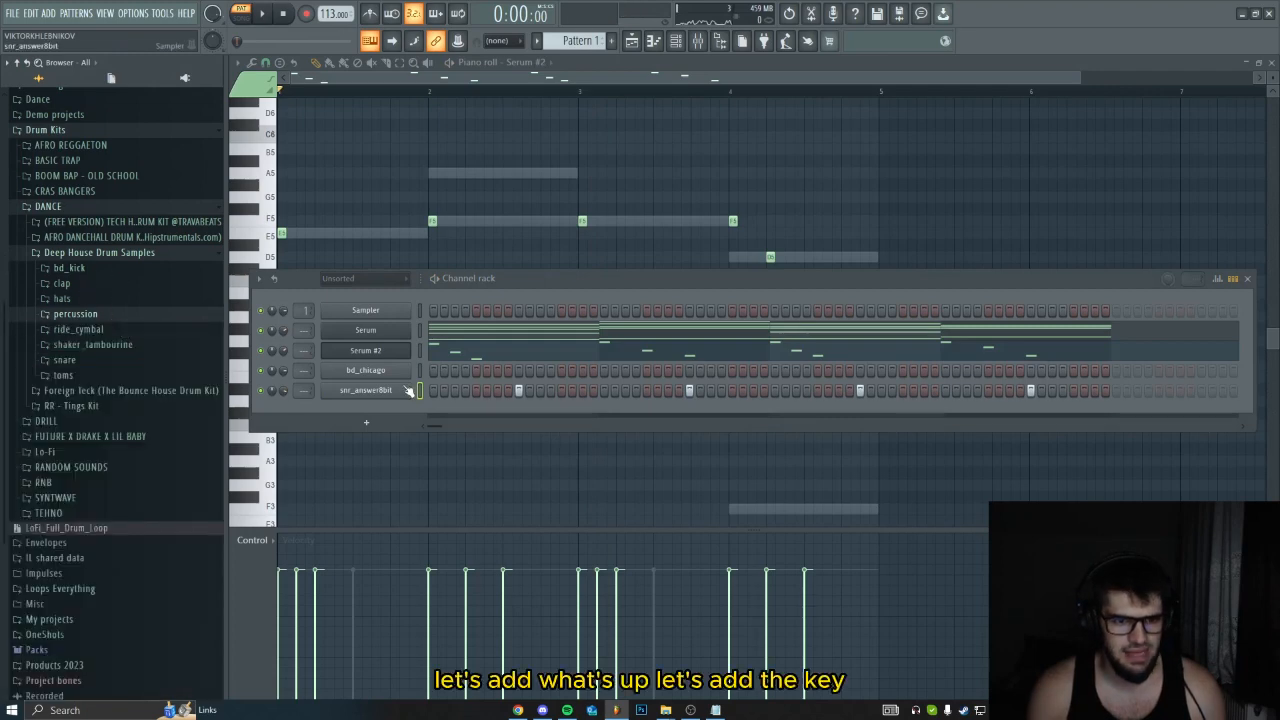
{"action": "left_click", "coordinate": [72, 269]}
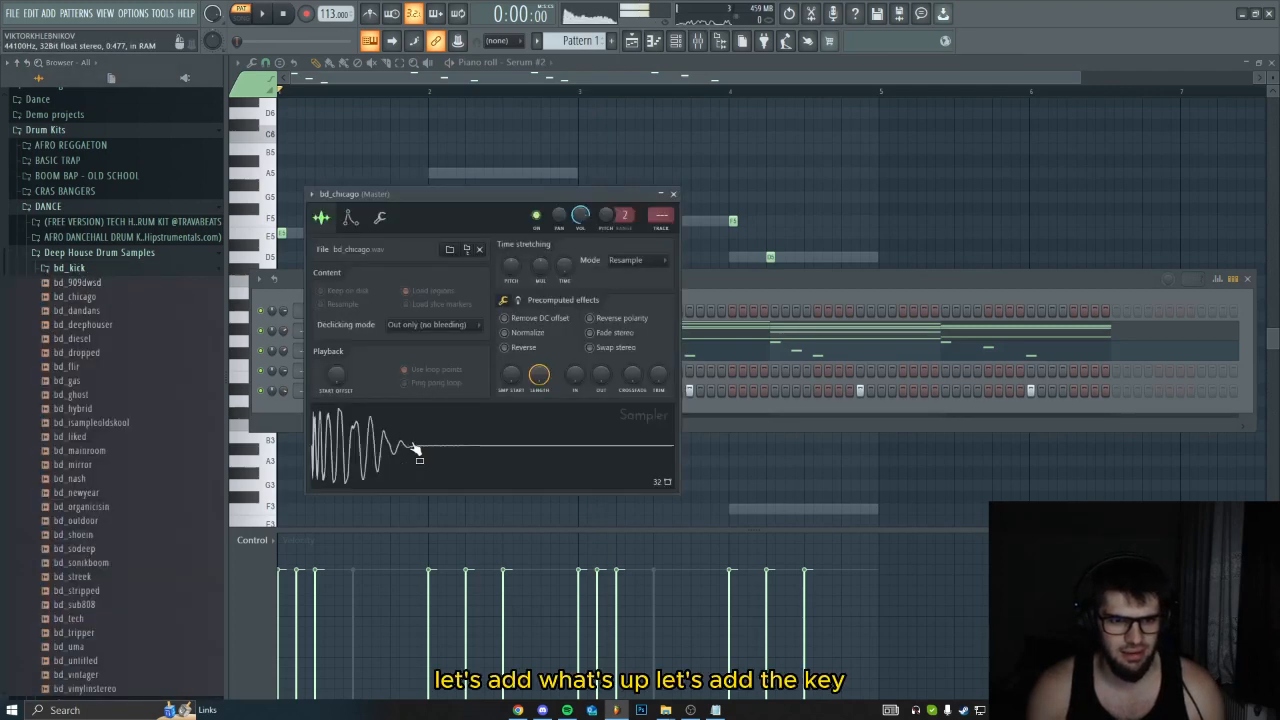
{"action": "key", "text": "Escape"}
- Place a kick on step 1 of bar 1 and try another on step 7 during playback
{"action": "left_click", "coordinate": [433, 371]}
{"action": "key", "text": "space"}
{"action": "left_click", "coordinate": [497, 371]}
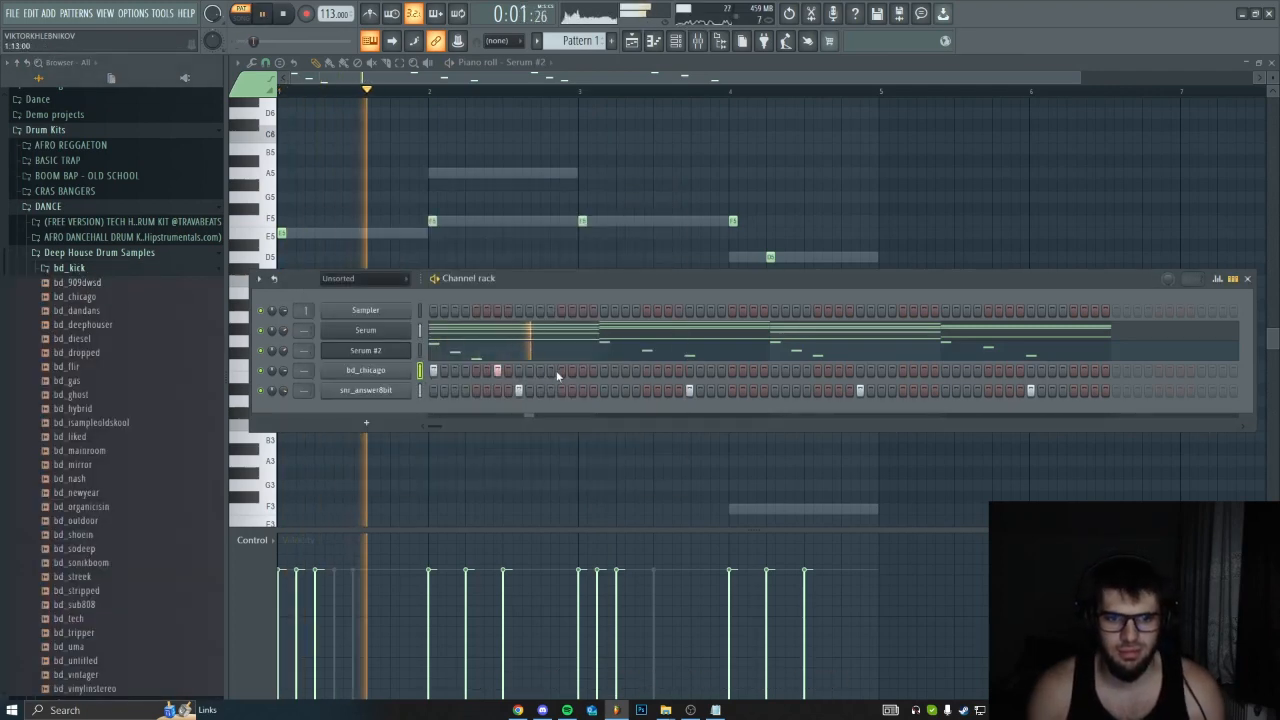
{"action": "right_click", "coordinate": [497, 371]}
{"action": "key", "text": "space"}
- Replace the snare hits with ones on steps 5 and 13 of all four bars, and add a kick on bar 1's step 11
{"action": "right_click", "coordinate": [518, 391]}
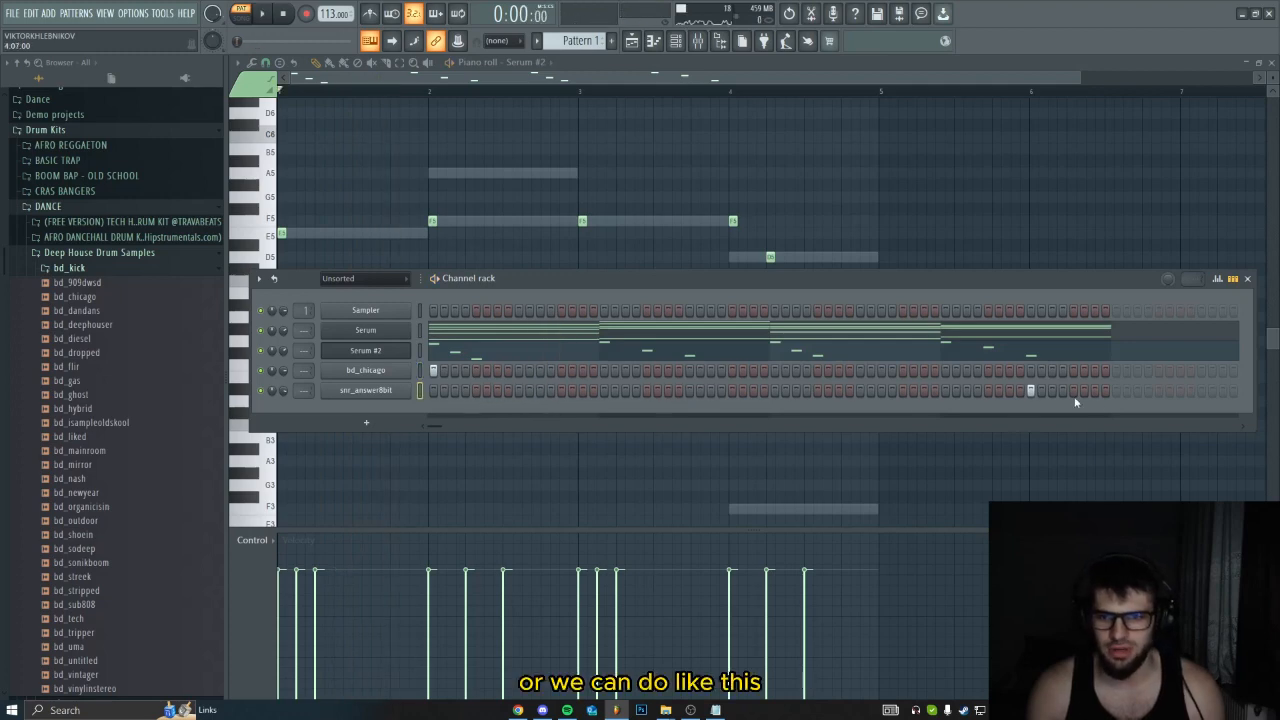
{"action": "key", "text": "space"}
{"action": "left_click", "coordinate": [476, 391]}
{"action": "left_click", "coordinate": [540, 371]}
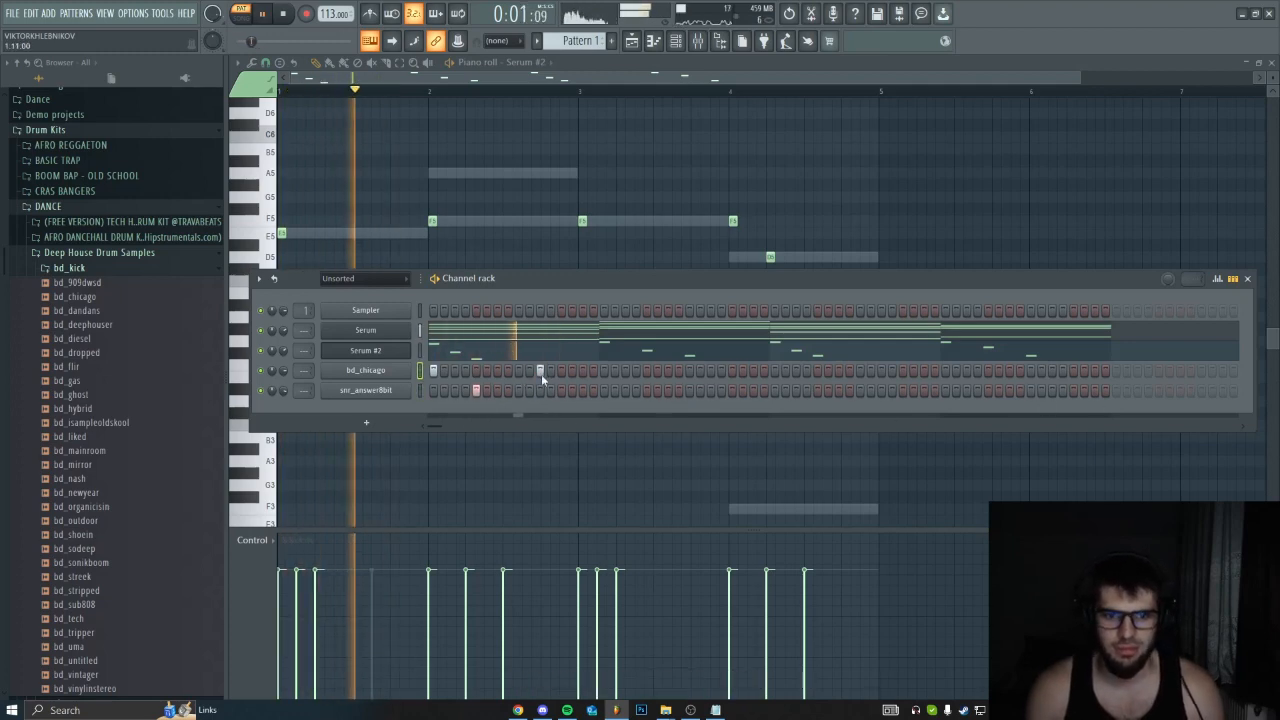
{"action": "left_click", "coordinate": [561, 391]}
{"action": "left_click", "coordinate": [647, 391]}
{"action": "key", "text": "space"}
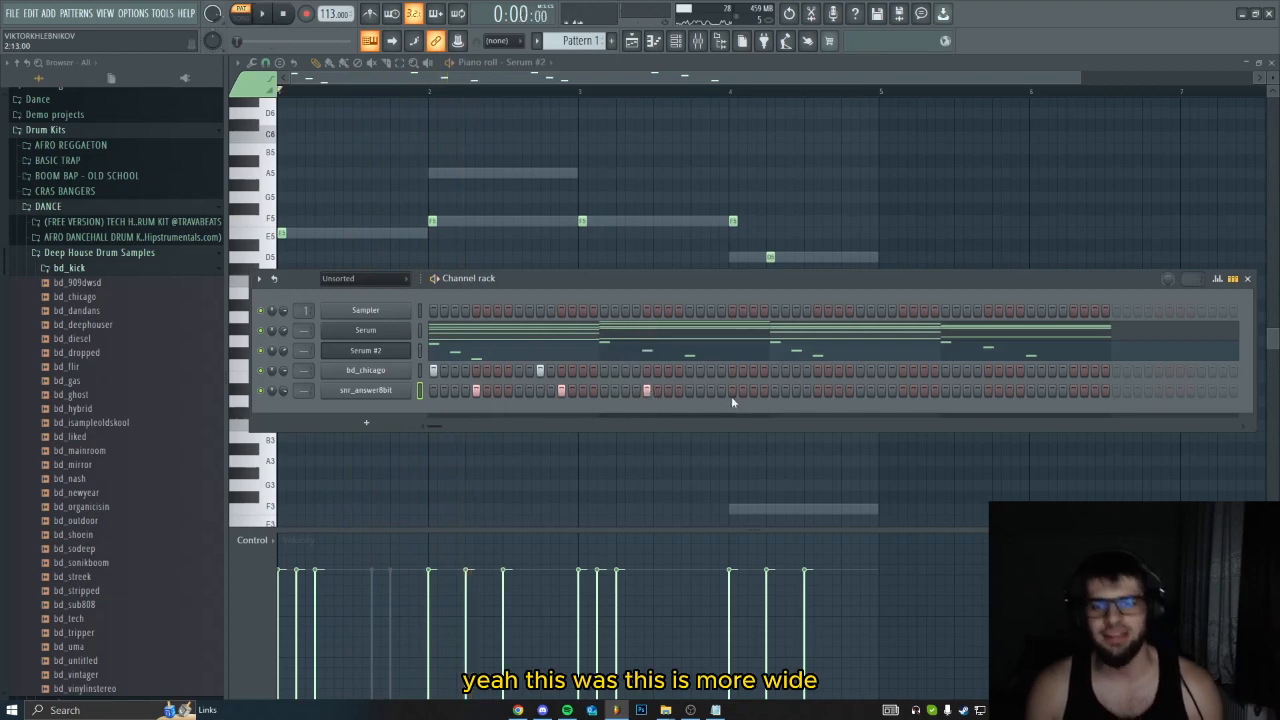
{"action": "left_click", "coordinate": [817, 391]}
{"action": "left_click", "coordinate": [903, 391]}
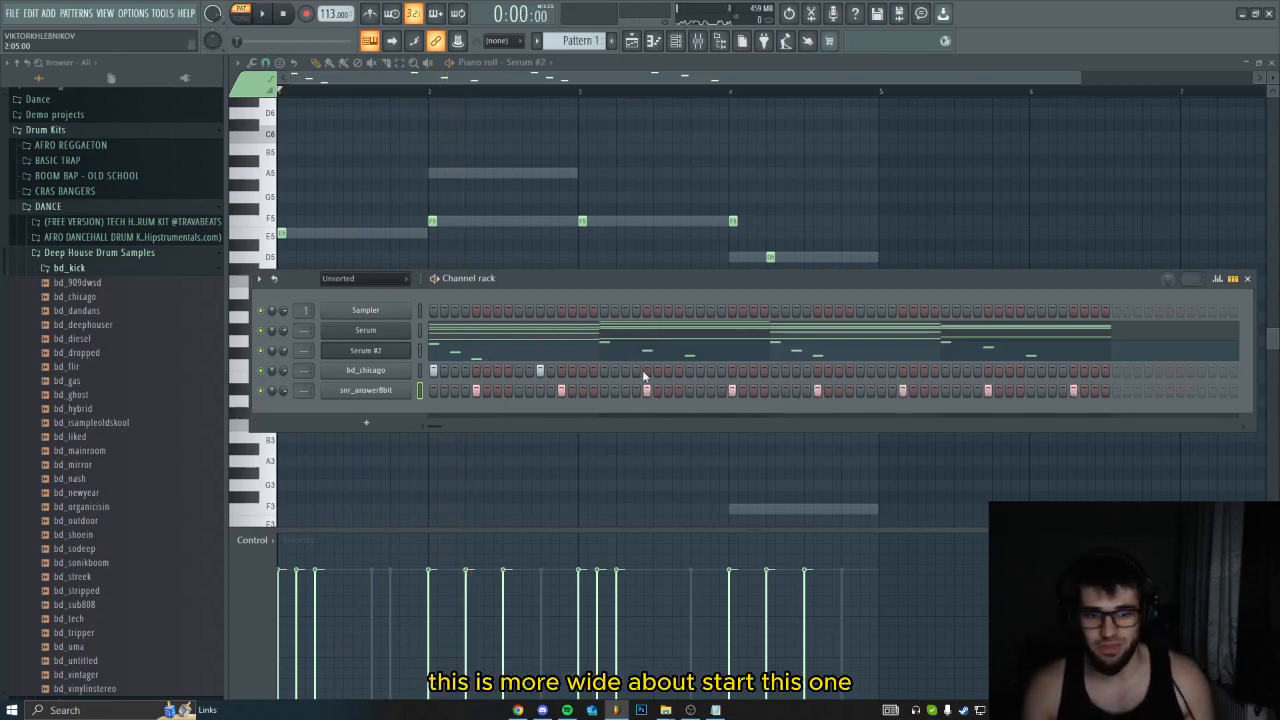
- Add kicks on steps 1, 3, 7 and 11 of bar 2 while listening to the pattern
{"action": "key", "text": "space"}
{"action": "left_click", "coordinate": [604, 371]}
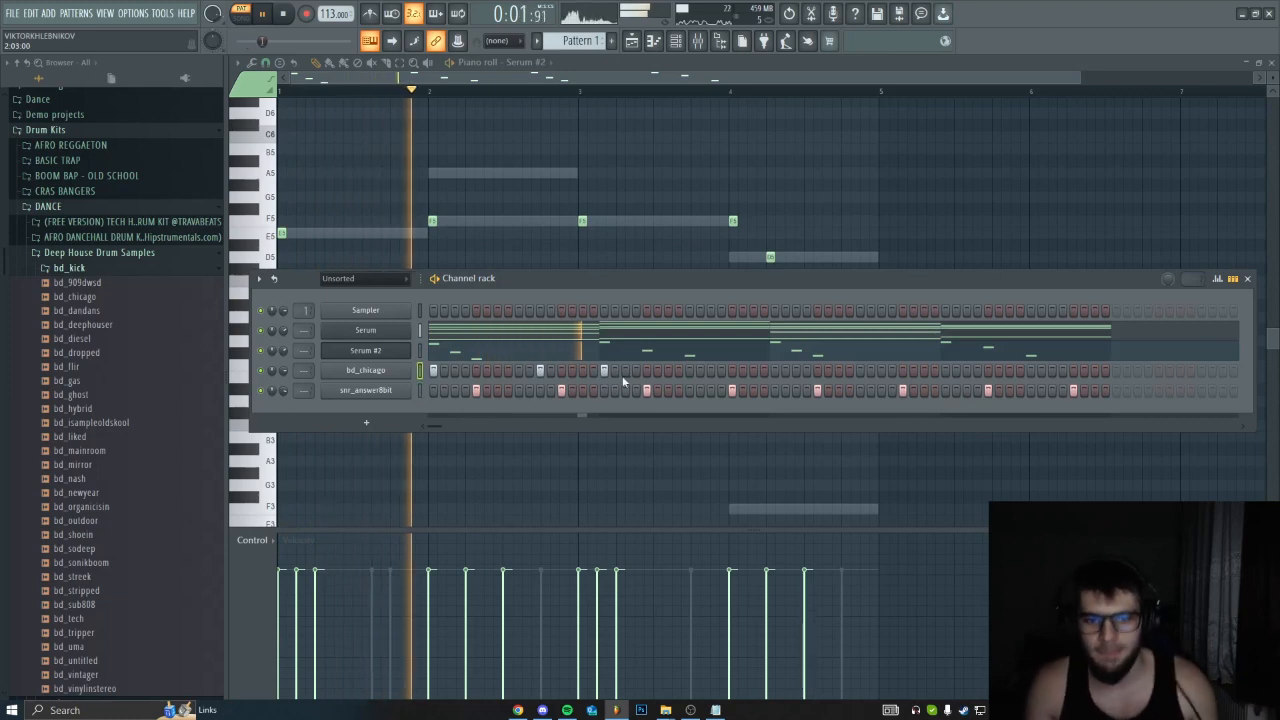
{"action": "left_click", "coordinate": [625, 371]}
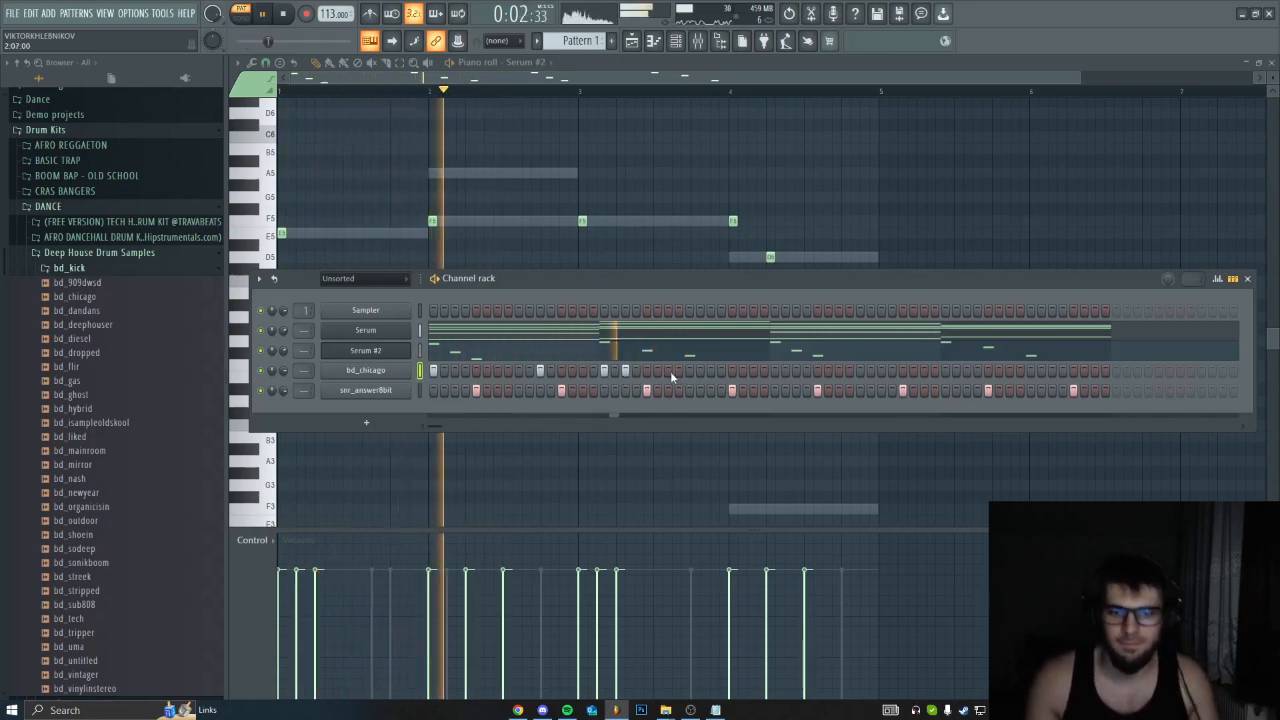
{"action": "left_click", "coordinate": [668, 370]}
{"action": "left_click", "coordinate": [711, 370]}
{"action": "key", "text": "space"}
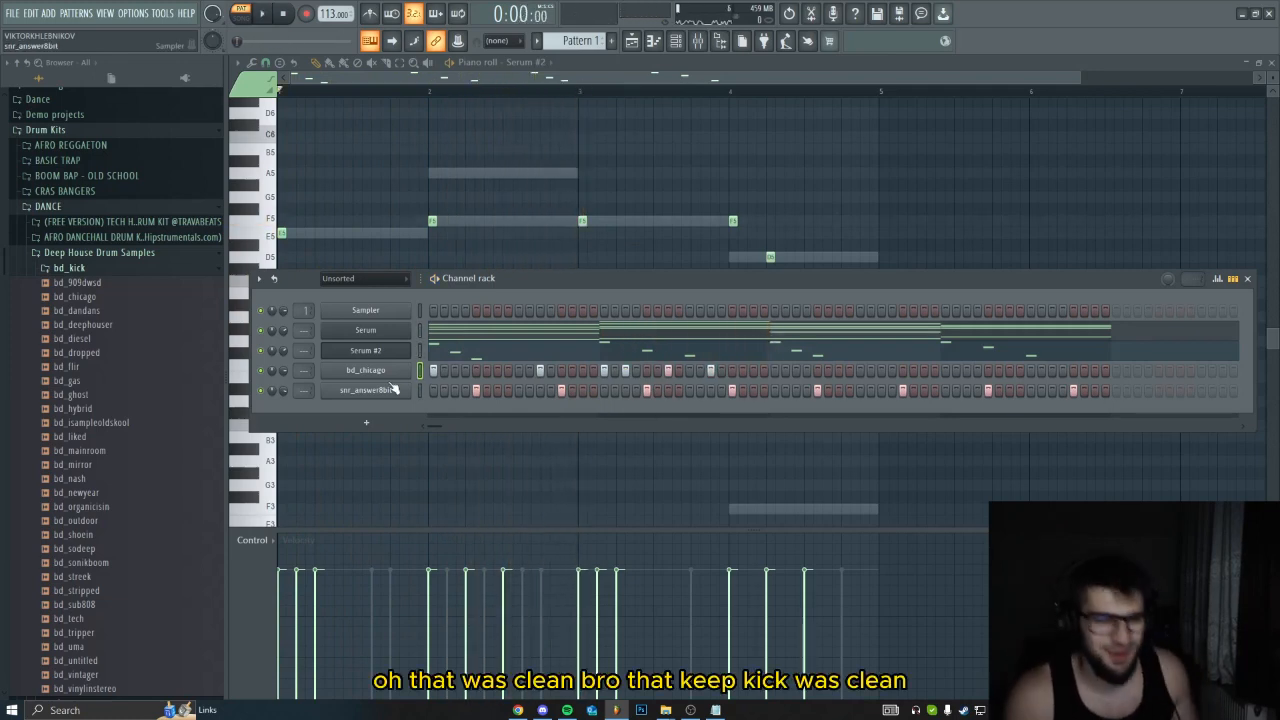
- Copy the two-bar kick pattern into bars 3 and 4 and add an extra kick on bar 4's step 15 during playback
{"action": "right_click", "coordinate": [390, 373]}
{"action": "left_click", "coordinate": [425, 371]}
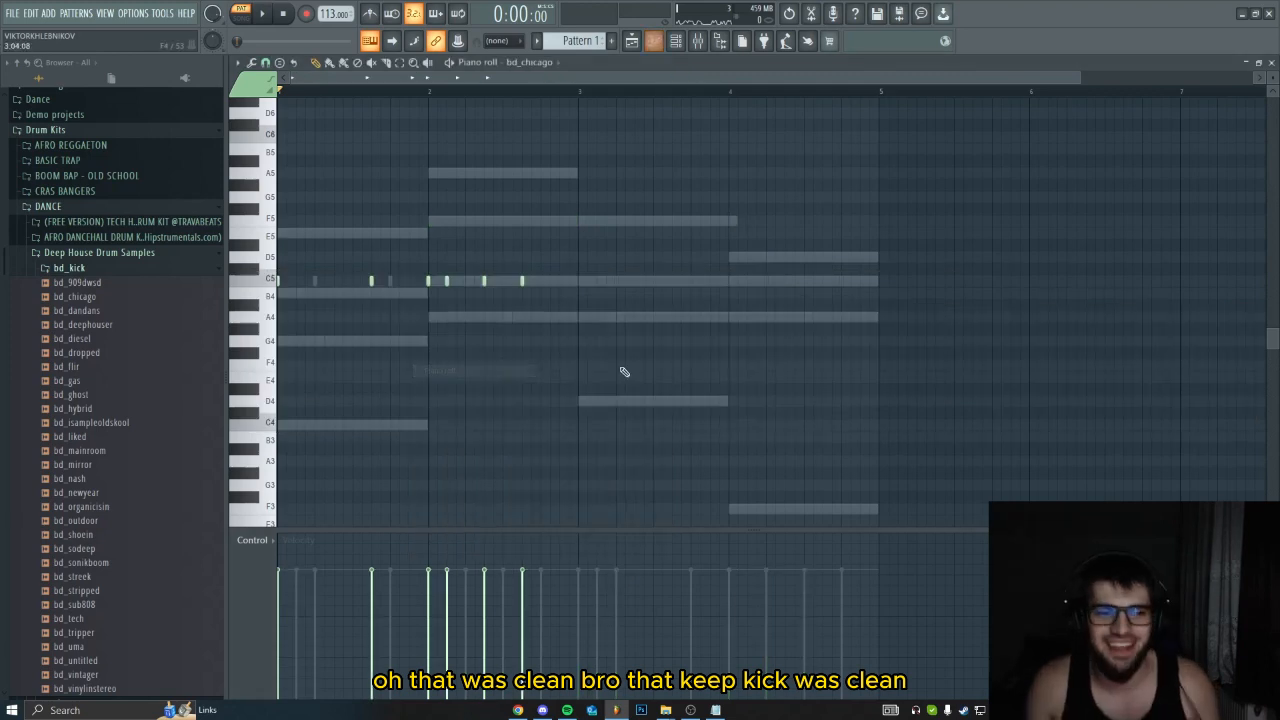
{"action": "key", "text": "ctrl+b"}
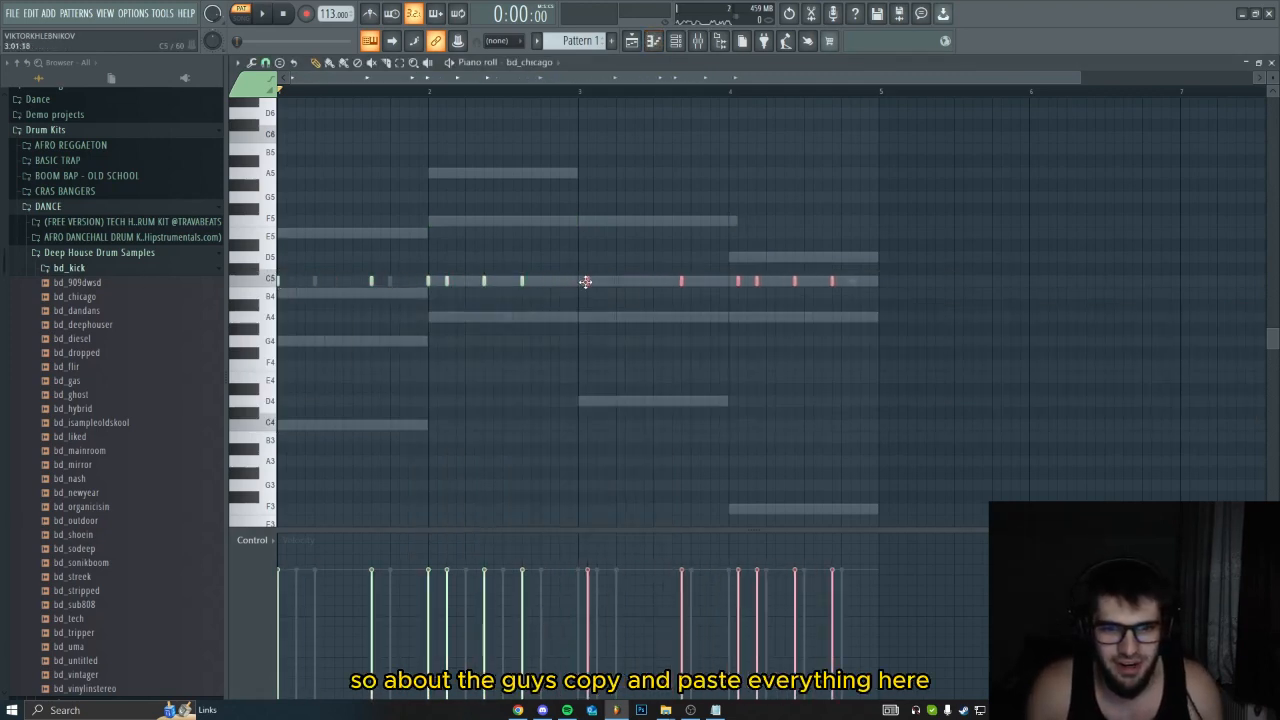
{"action": "left_click", "coordinate": [677, 52]}
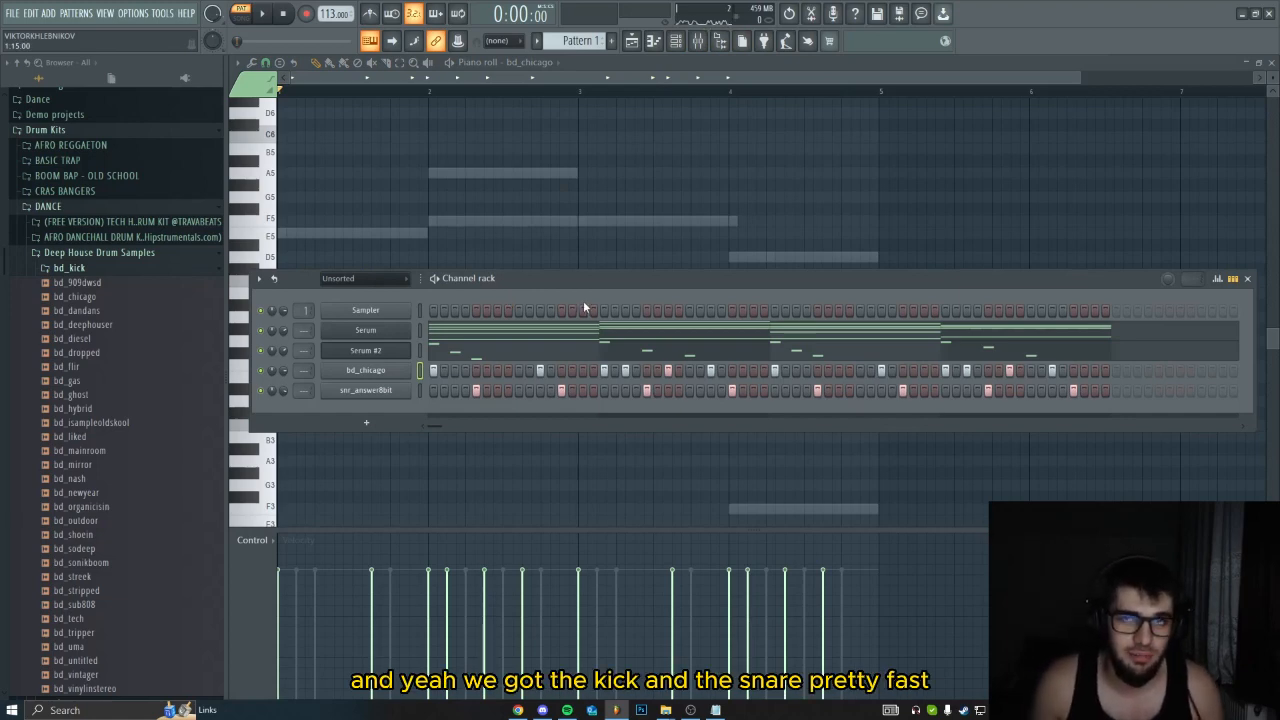
{"action": "key", "text": "space"}
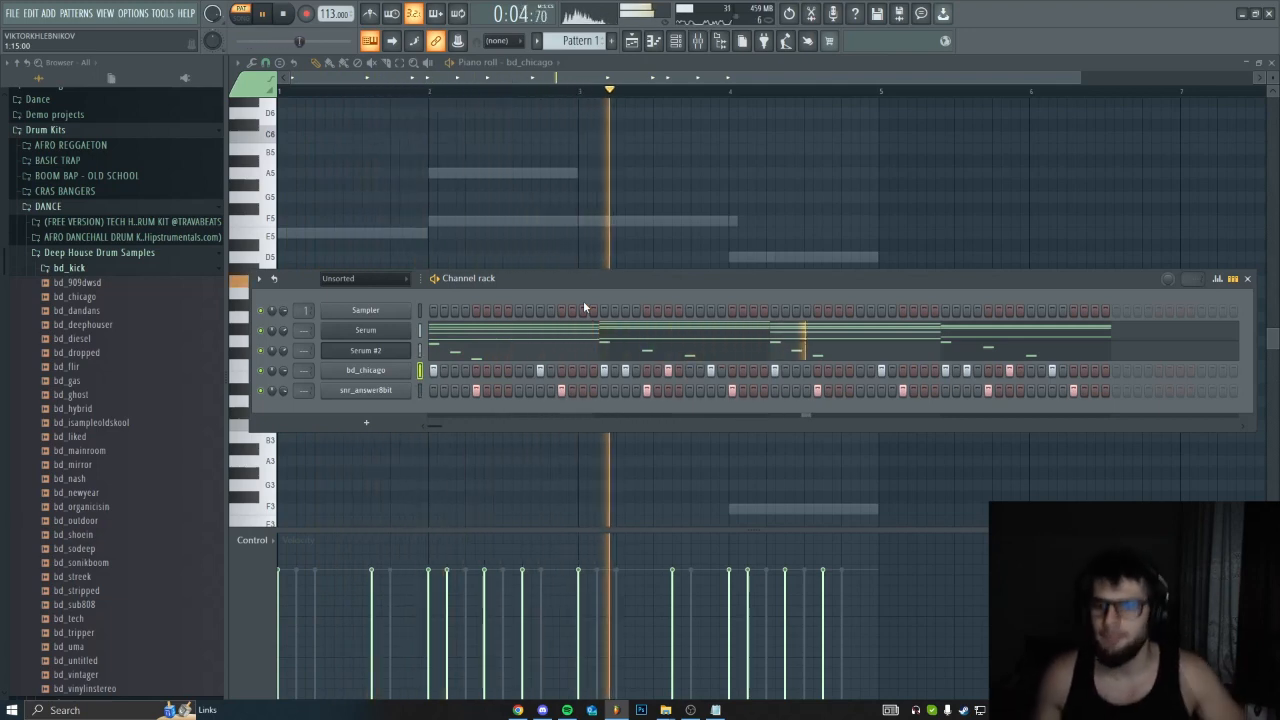
{"action": "left_click", "coordinate": [1095, 370]}
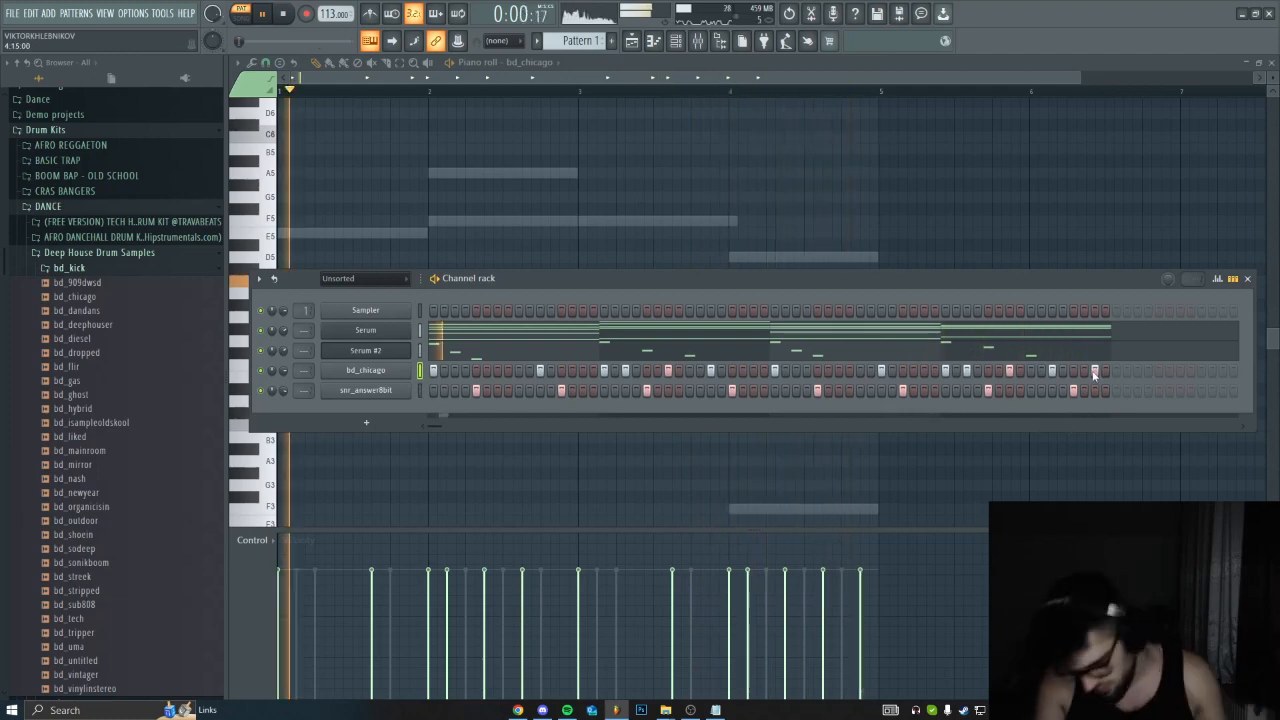
- Add the hat_charter sample from the kit's hats folder as a new channel below the snare and stop playback
{"action": "left_click", "coordinate": [120, 270]}
{"action": "left_click", "coordinate": [117, 298]}
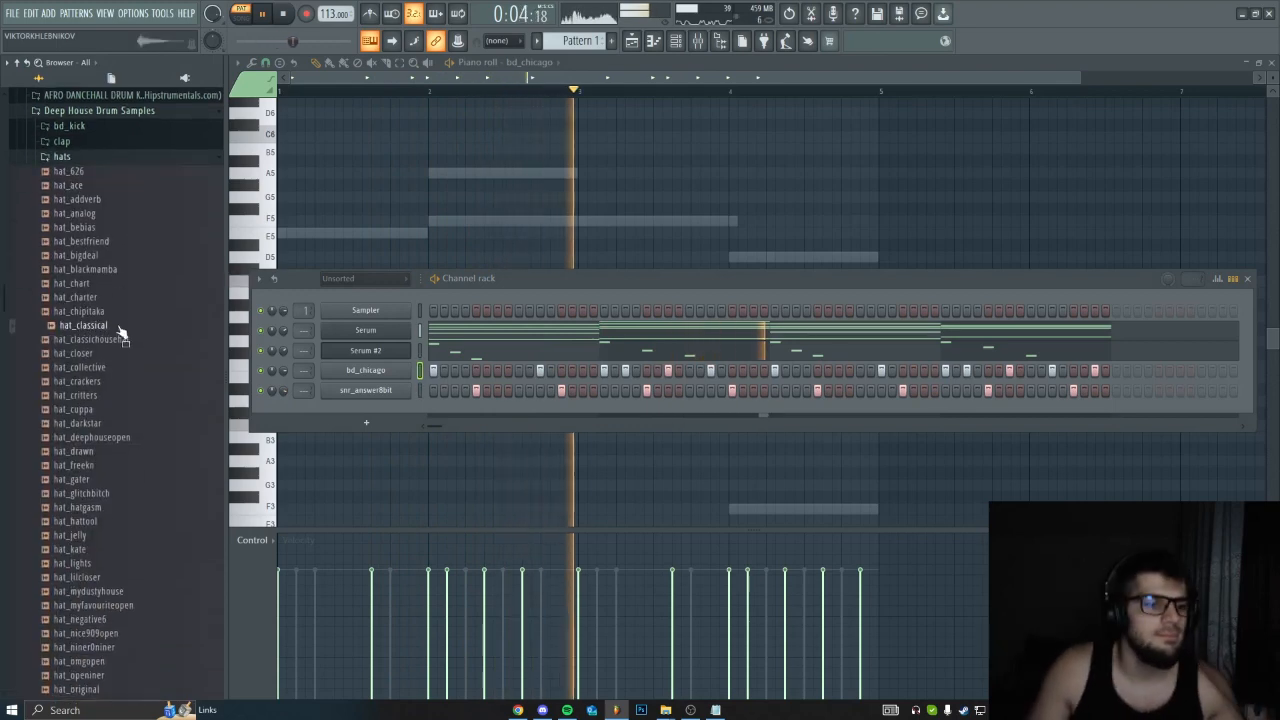
{"action": "left_click_drag", "start_coordinate": [82, 297], "coordinate": [370, 410]}
{"action": "key", "text": "space"}
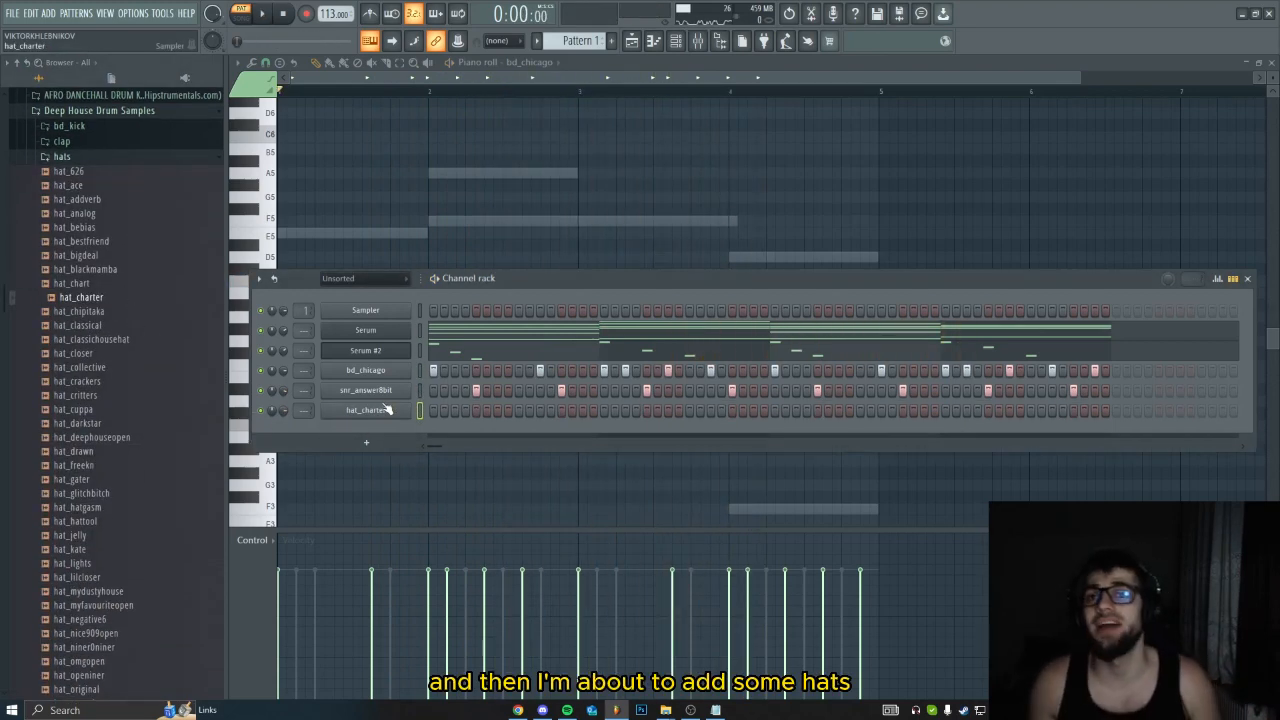
- Fill every second step of the hat_charter channel and open its notes in the piano roll
{"action": "right_click", "coordinate": [412, 409]}
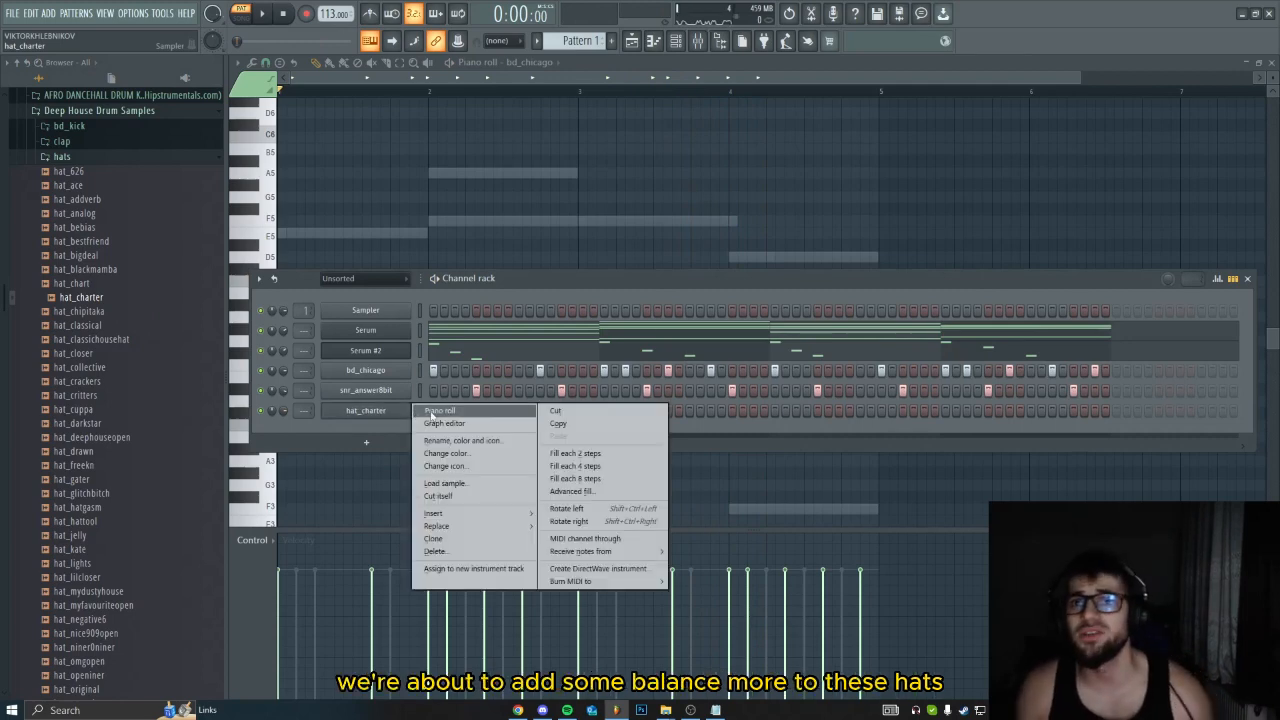
{"action": "left_click", "coordinate": [611, 455]}
{"action": "right_click", "coordinate": [386, 416]}
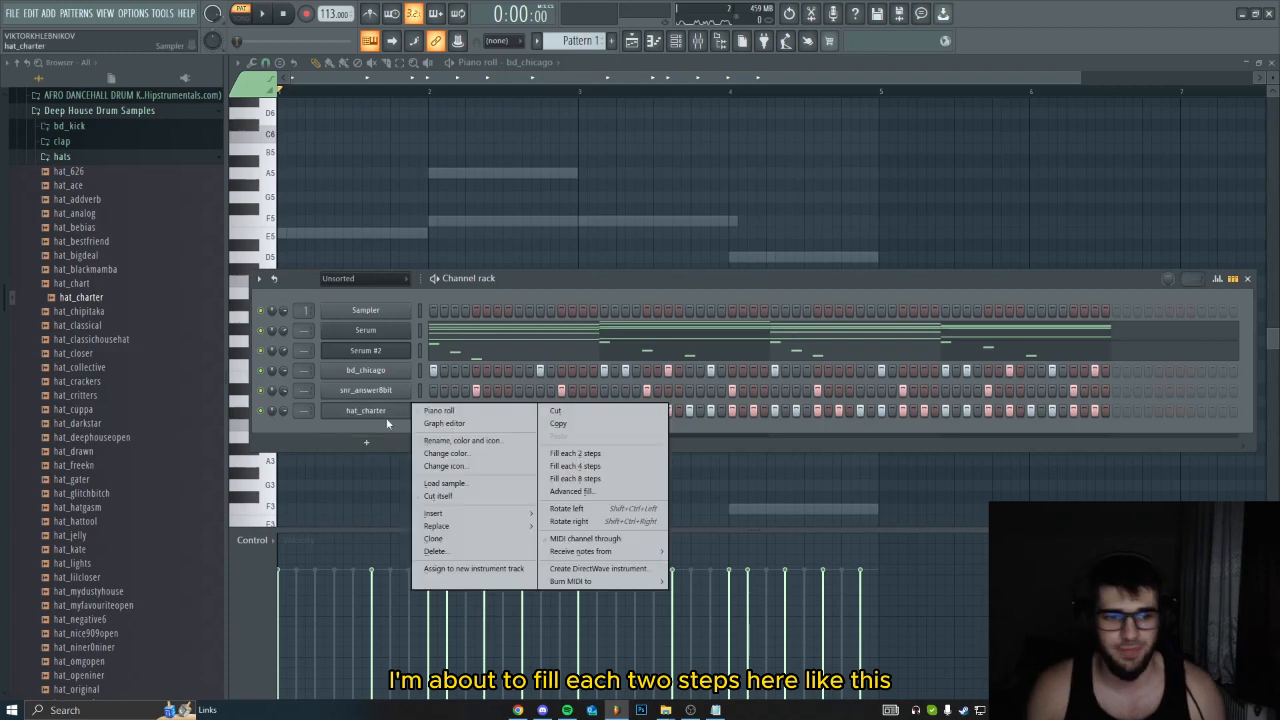
{"action": "left_click", "coordinate": [439, 411]}
- Lower the velocity of every second hat_charter note across all four bars to roughly 60–65%
{"action": "scroll", "coordinate": [420, 428], "scroll_direction": "up", "scroll_amount": 3}
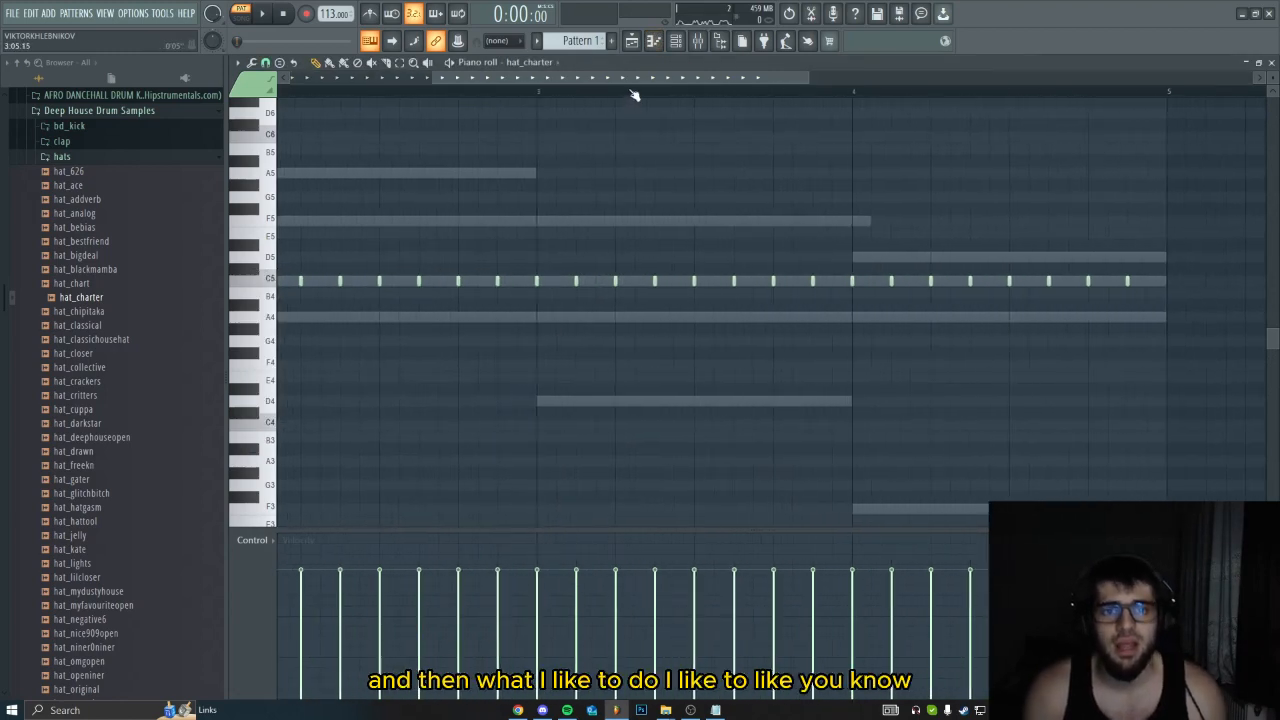
{"action": "scroll", "coordinate": [334, 387], "scroll_direction": "down", "scroll_amount": 2}
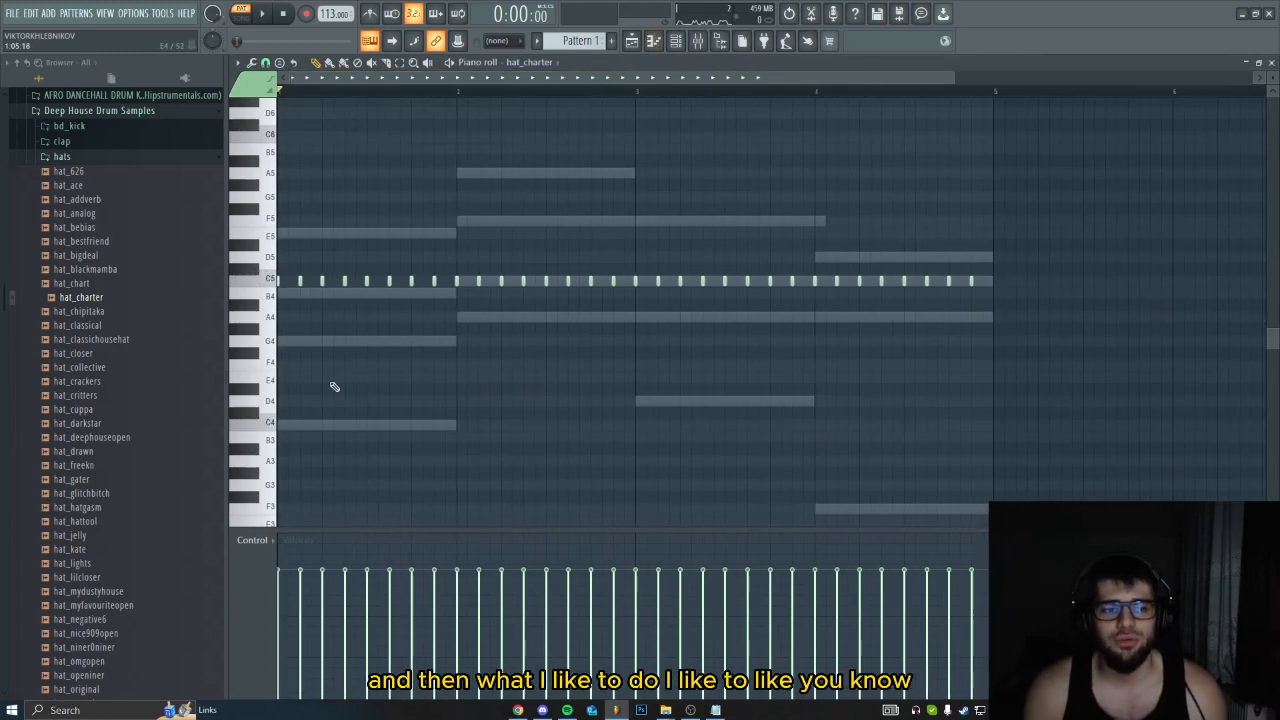
{"action": "left_click", "coordinate": [301, 602]}
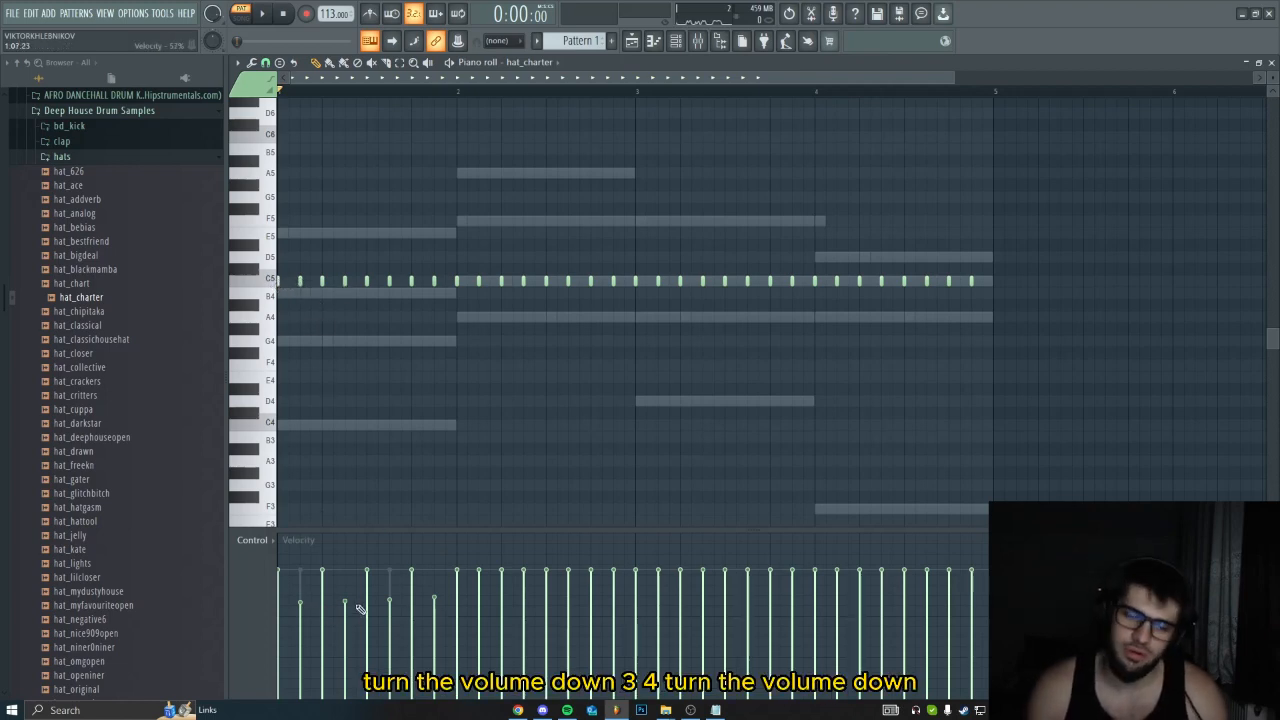
{"action": "left_click", "coordinate": [487, 602]}
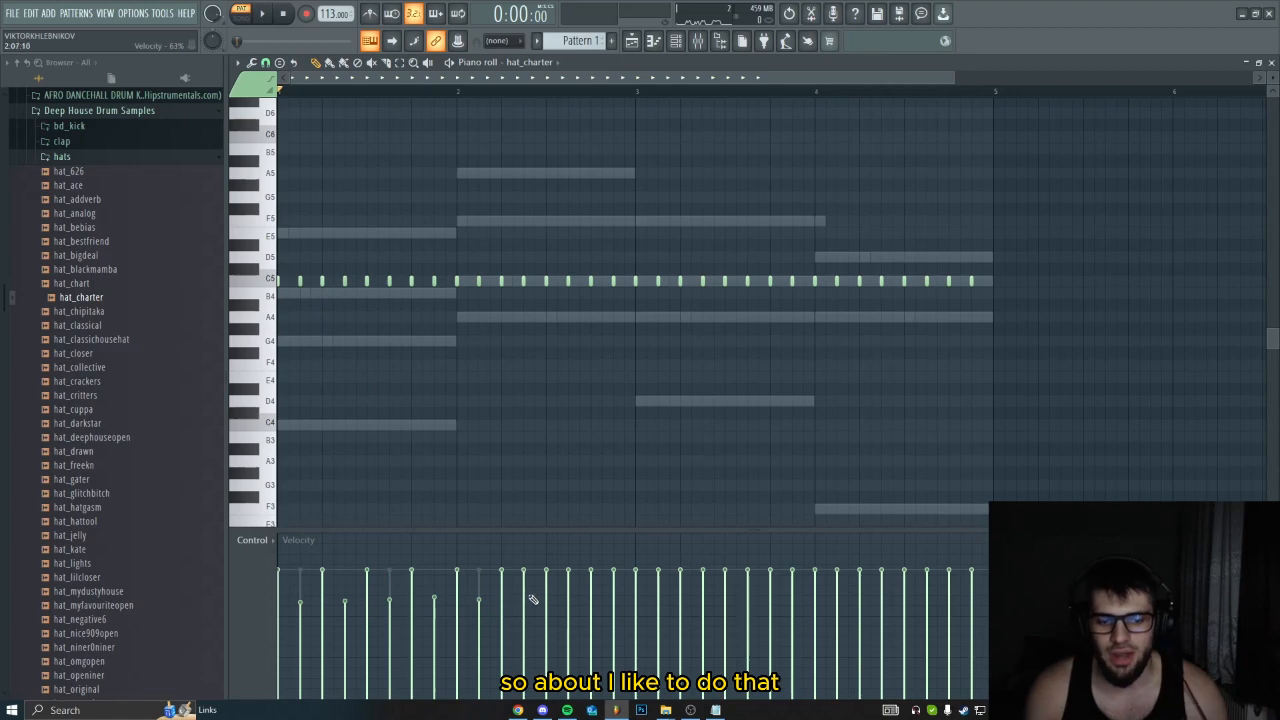
{"action": "left_click", "coordinate": [531, 598]}
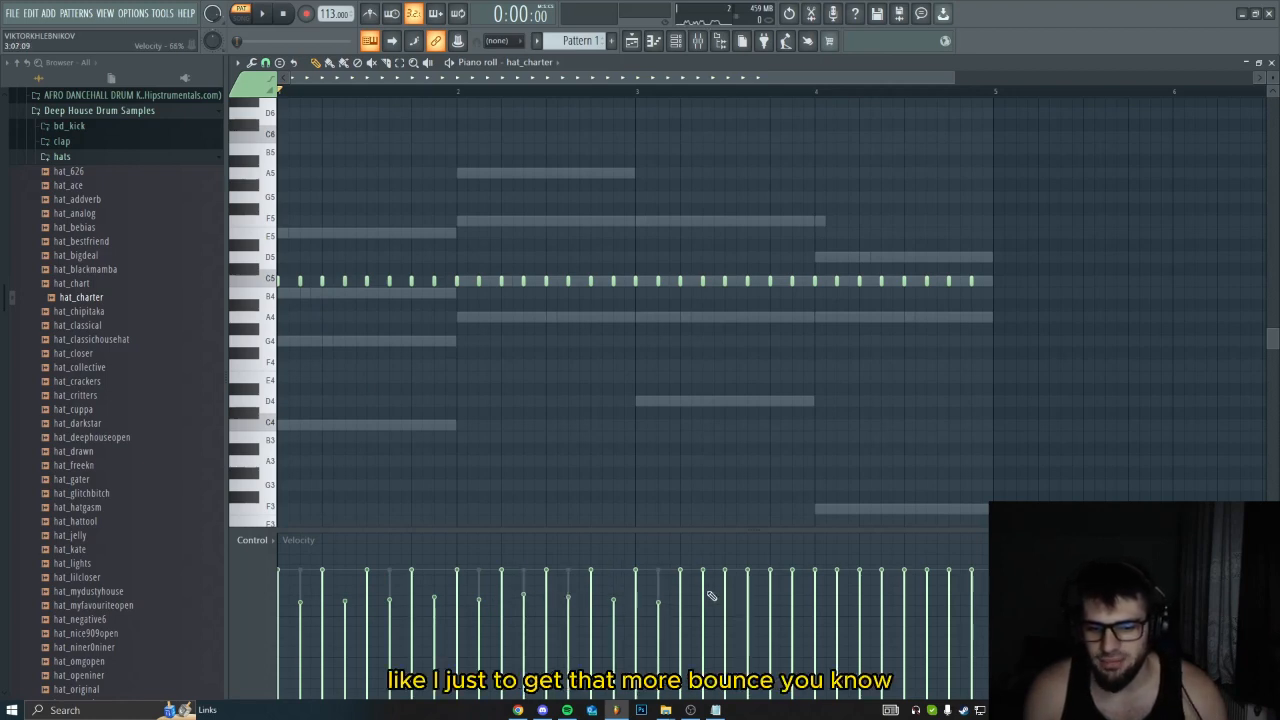
{"action": "left_click", "coordinate": [792, 594]}
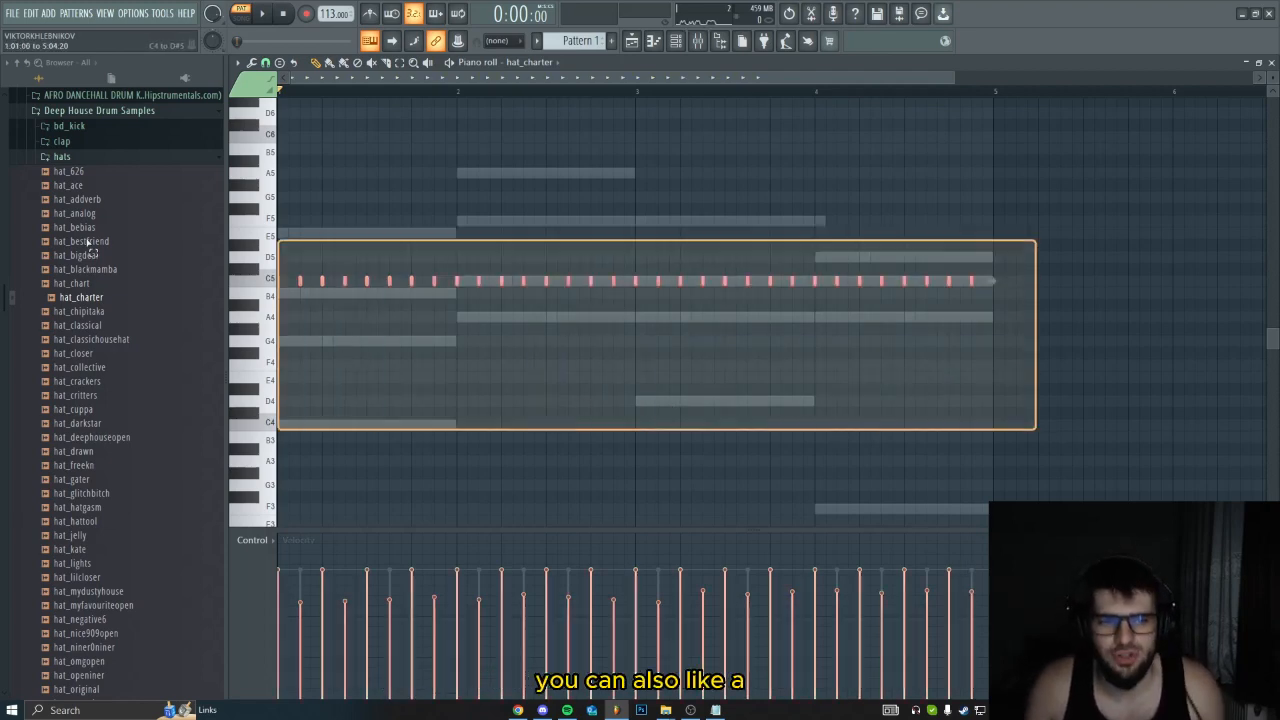
{"action": "scroll", "coordinate": [551, 411], "scroll_direction": "up", "scroll_amount": 3}
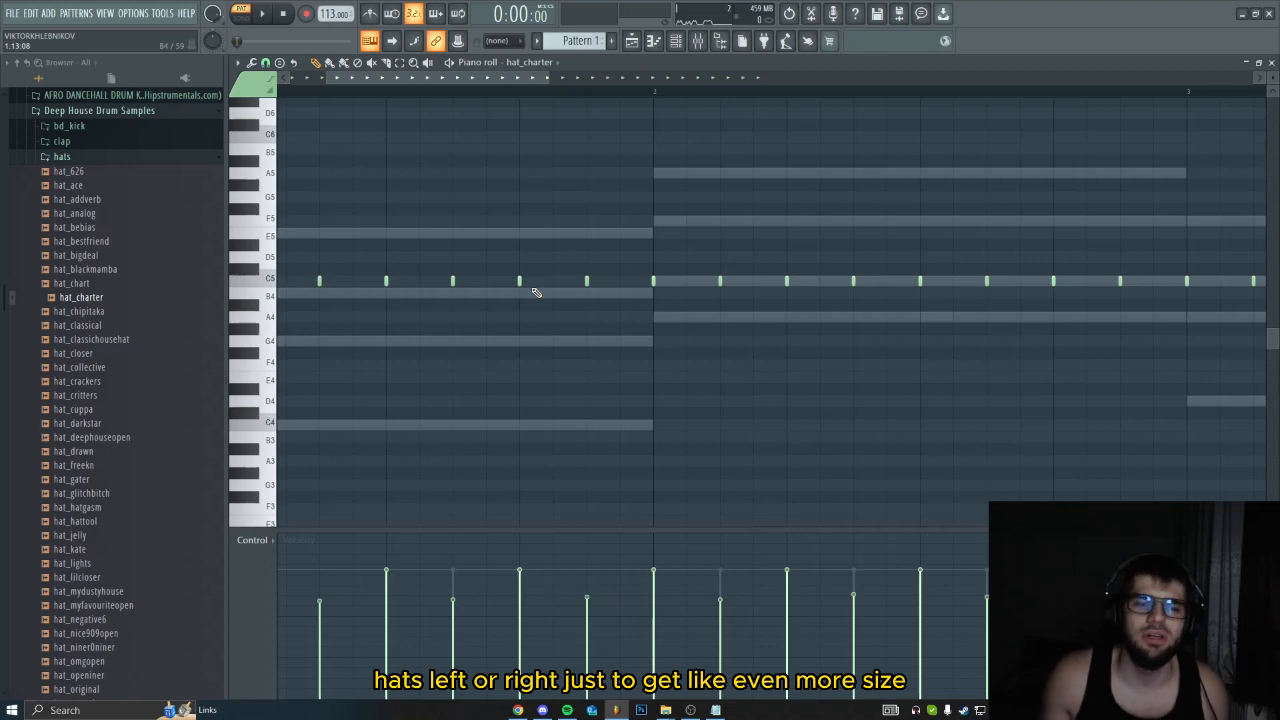
{"action": "scroll", "coordinate": [535, 291], "scroll_direction": "down", "scroll_amount": 4}
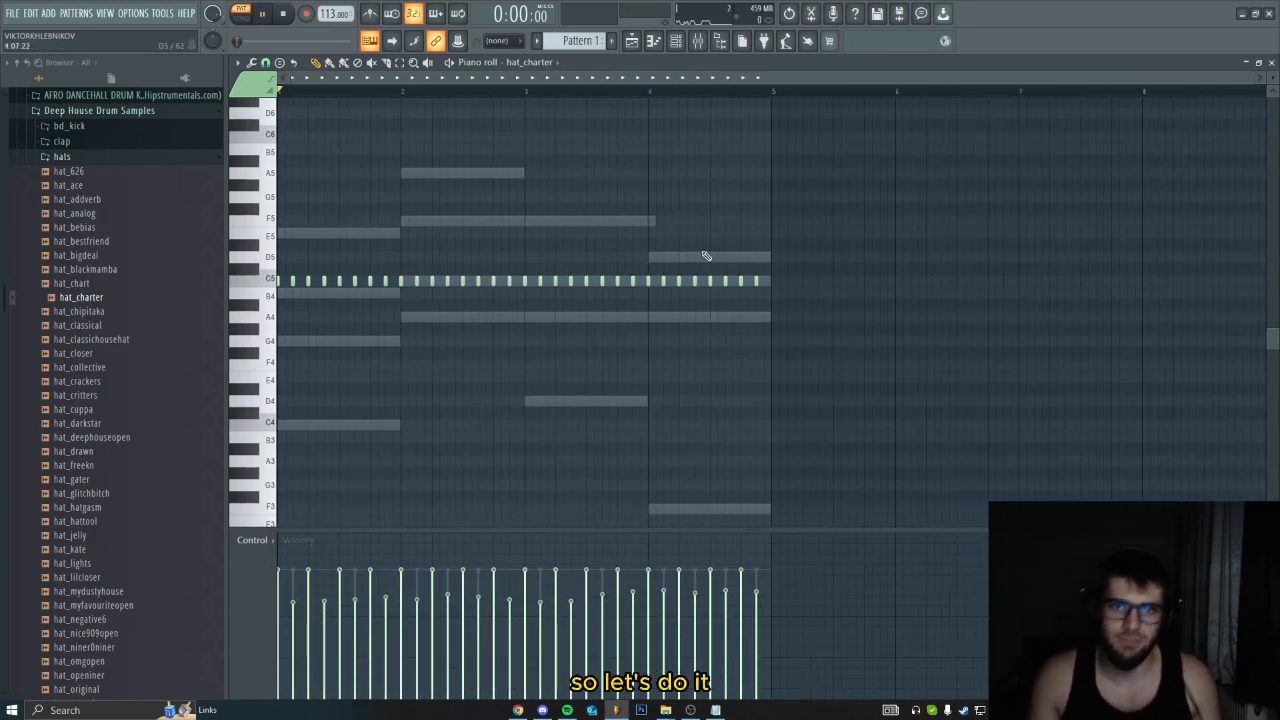
- Play the pattern, audition open hats from the Deep House kit's hats folder, and stop playback
{"action": "key", "text": "space"}
{"action": "key", "text": "F6"}
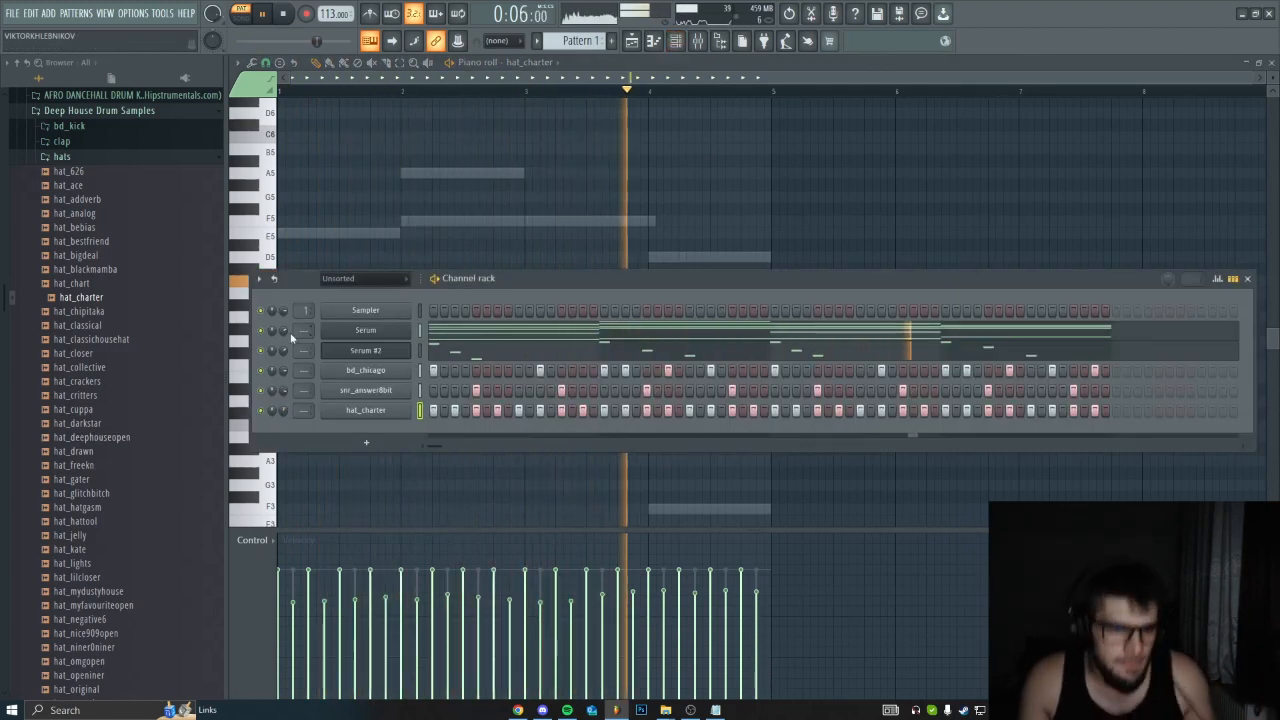
{"action": "left_click", "coordinate": [149, 157]}
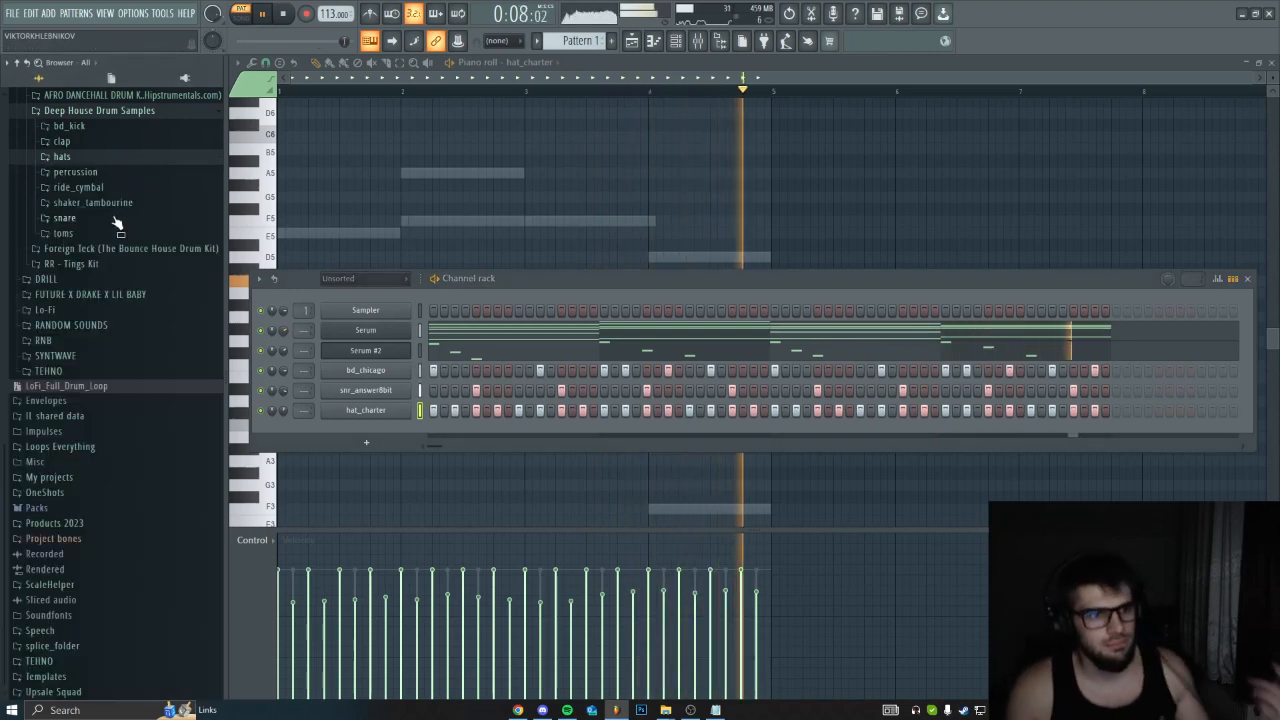
{"action": "left_click", "coordinate": [102, 157]}
{"action": "scroll", "coordinate": [120, 490], "scroll_direction": "down", "scroll_amount": 5}
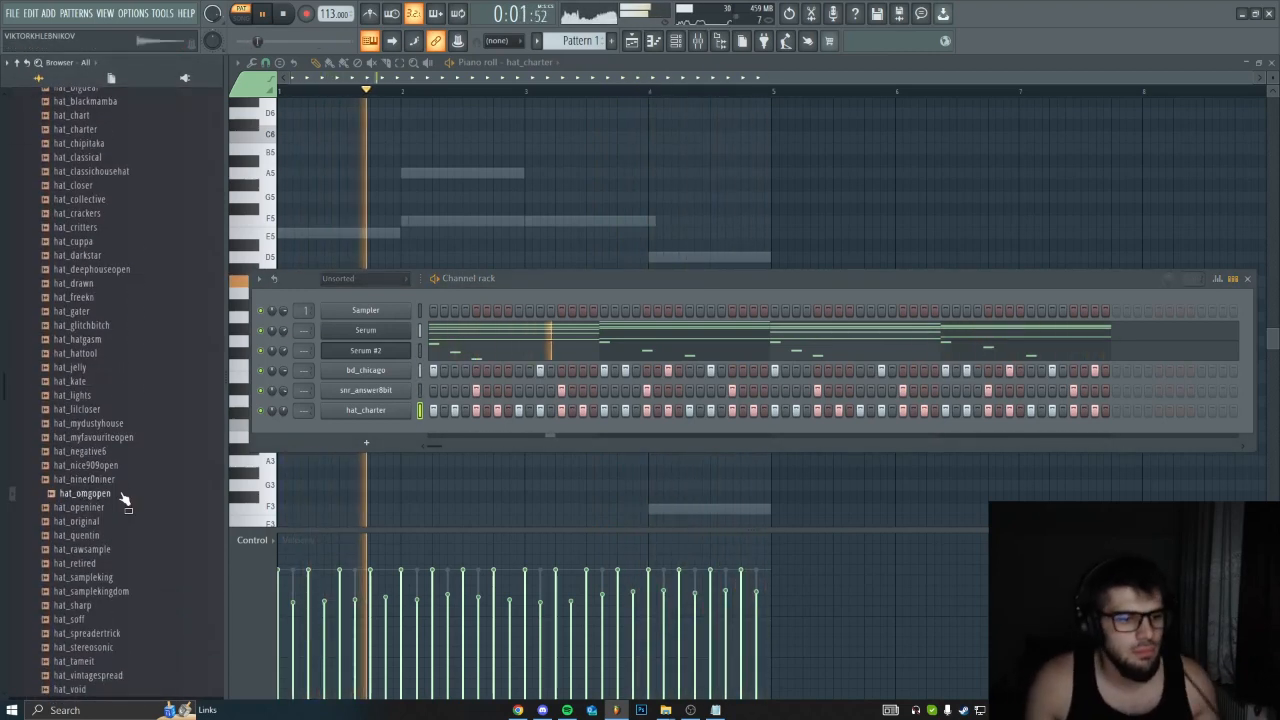
{"action": "left_click", "coordinate": [122, 482]}
{"action": "key", "text": "space"}
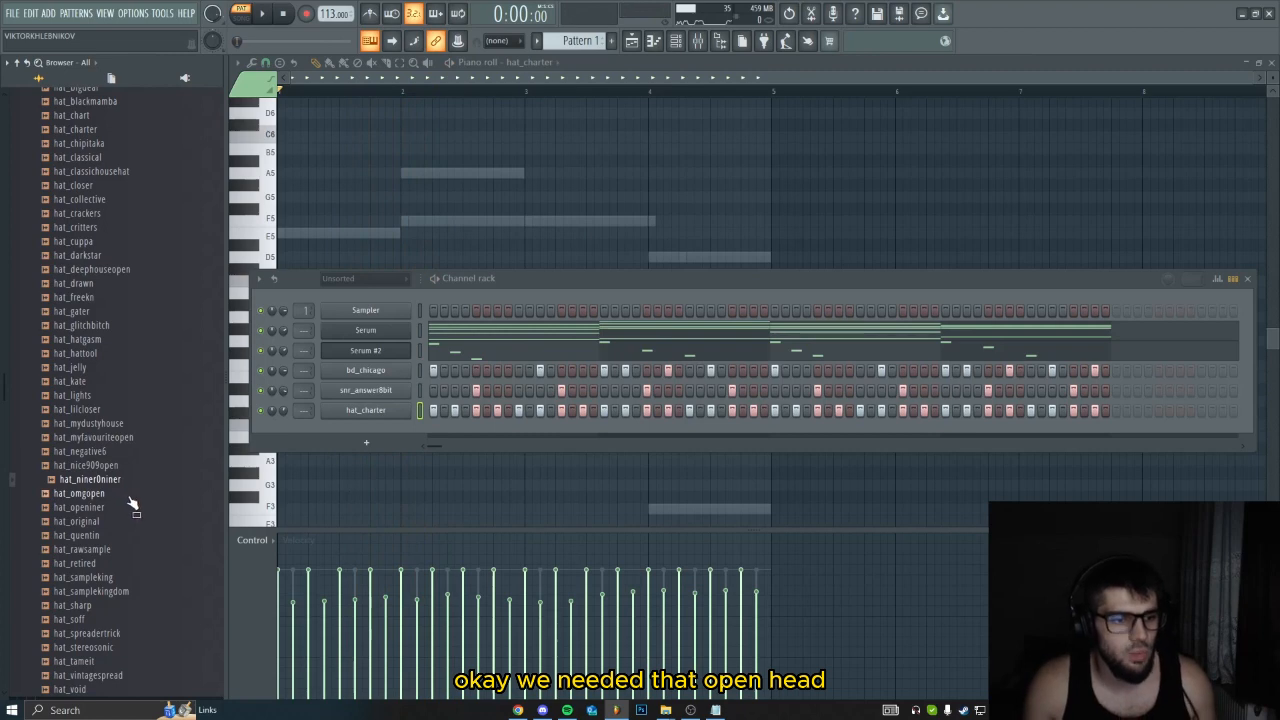
- Add the hat_omgopen sample as a new channel below hat_charter and set its quick fade out to about 16%
{"action": "left_click_drag", "start_coordinate": [335, 438], "coordinate": [373, 422]}
{"action": "left_click", "coordinate": [373, 430]}
{"action": "left_click_drag", "start_coordinate": [653, 428], "coordinate": [653, 422]}
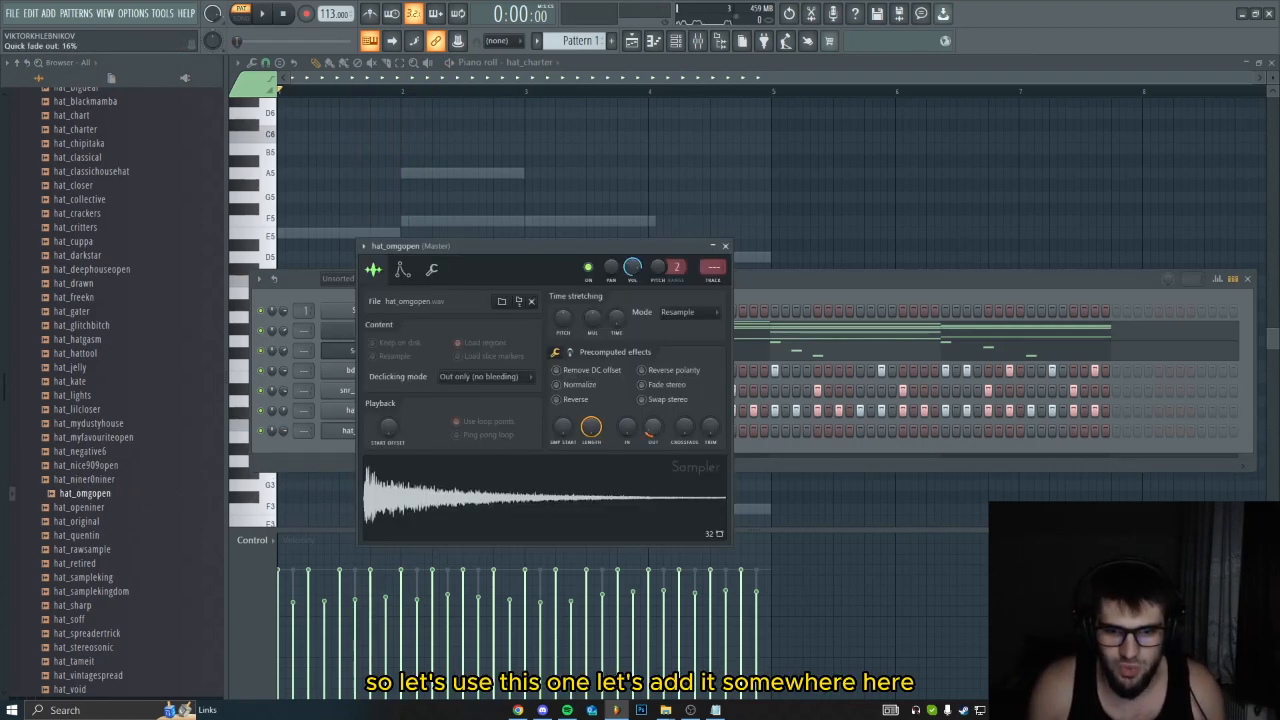
{"action": "key", "text": "Escape"}
- Add hat_omgopen hits on step 9 of bars 2 and 4 while the pattern plays
{"action": "key", "text": "space"}
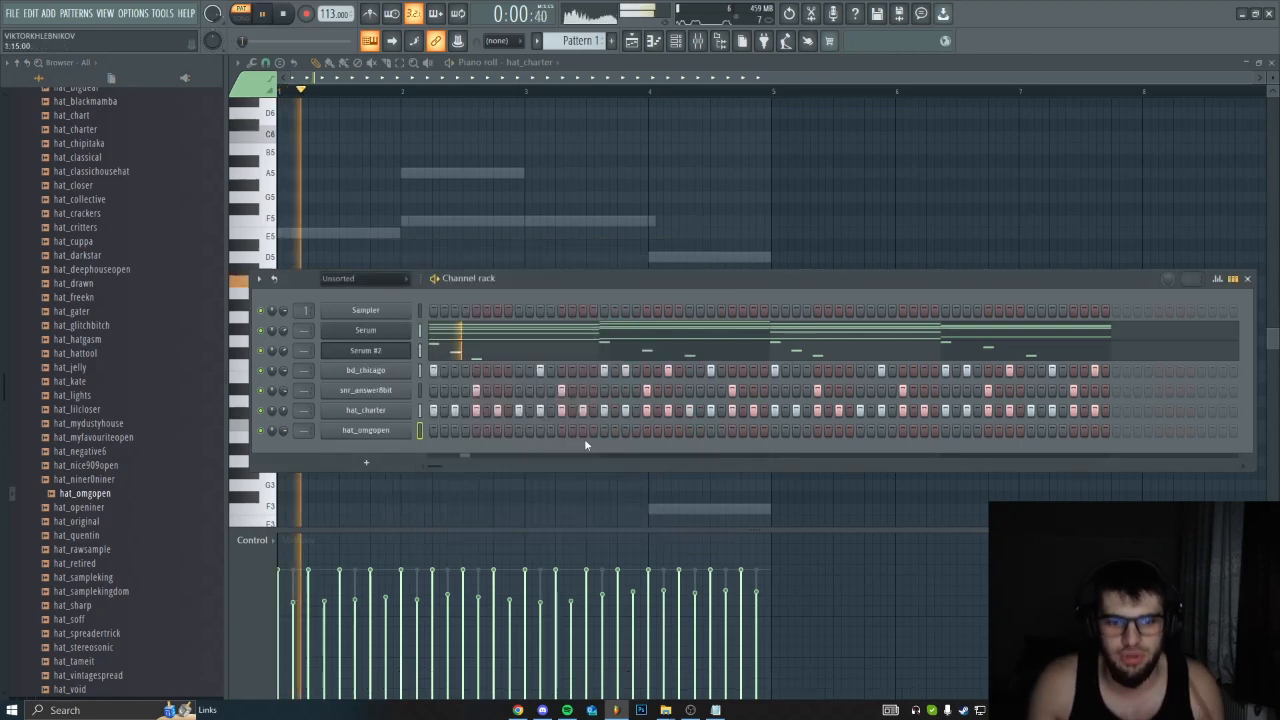
{"action": "left_click", "coordinate": [689, 430]}
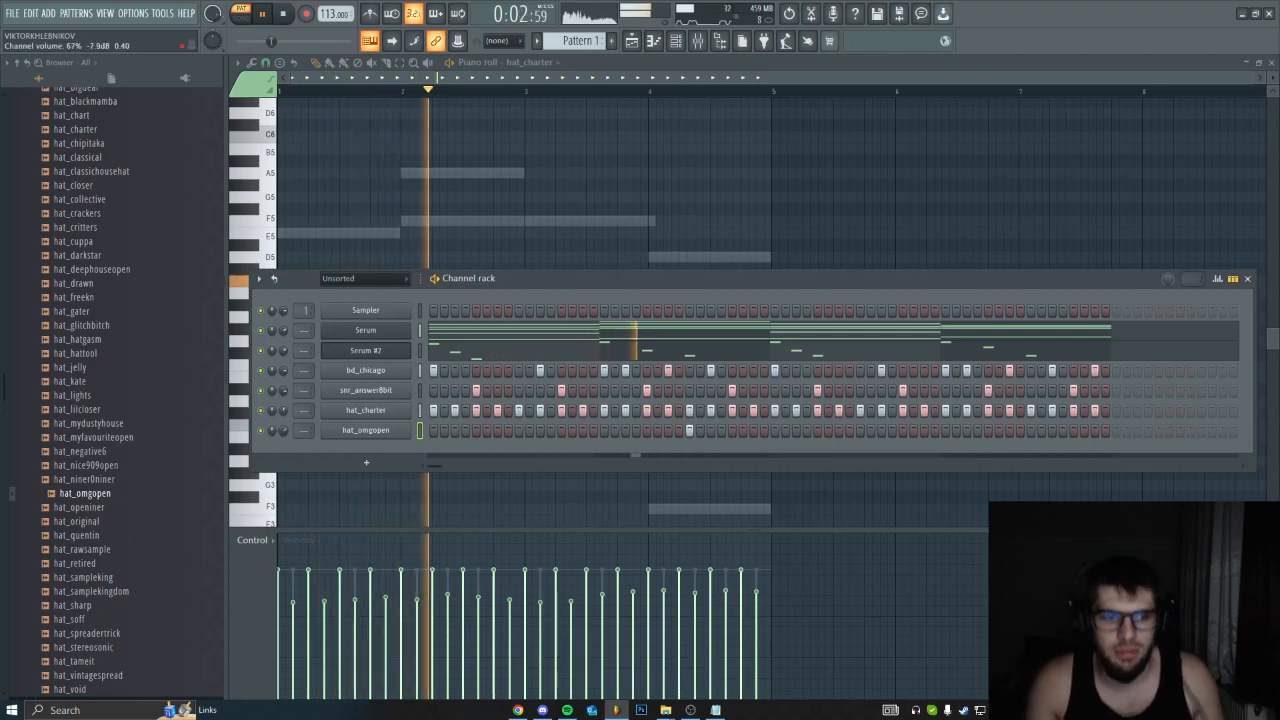
{"action": "left_click", "coordinate": [1030, 430]}
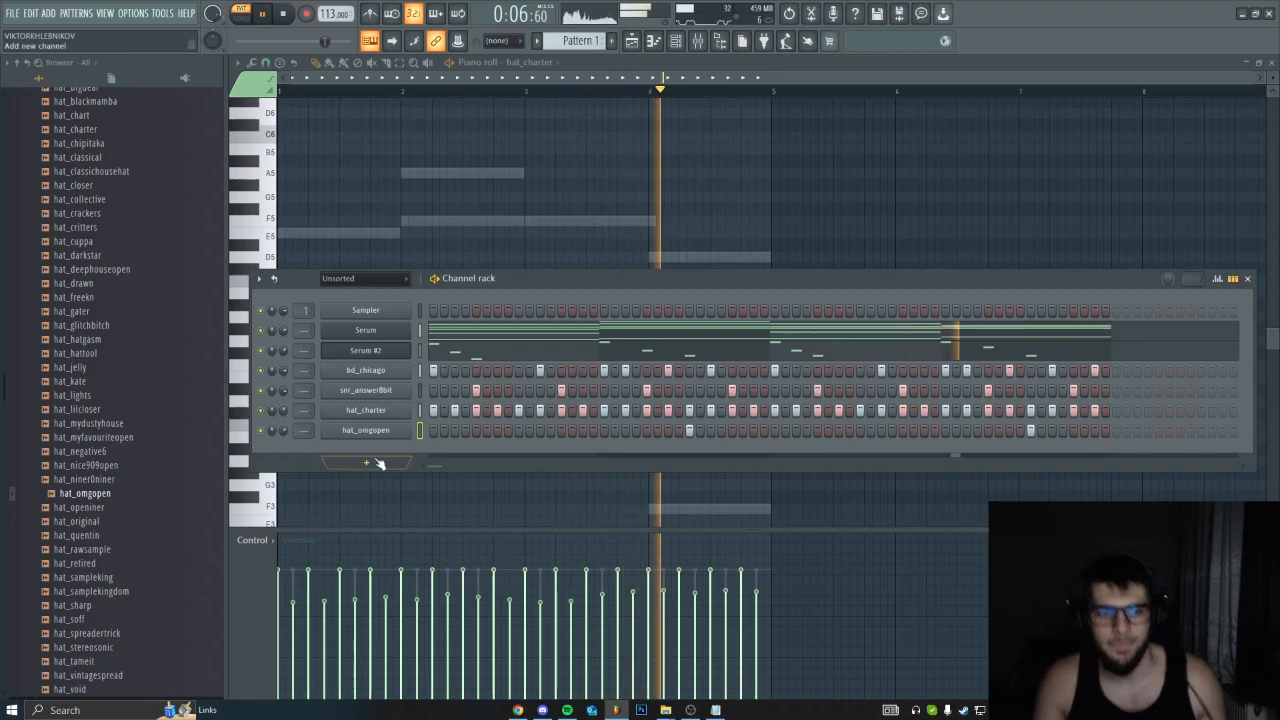
- Stop playback and add the [ADH] BASS (4) sample from the Afro Dancehall drum kit as a new channel below hat_omgopen
{"action": "scroll", "coordinate": [50, 360], "scroll_direction": "up", "scroll_amount": 6}
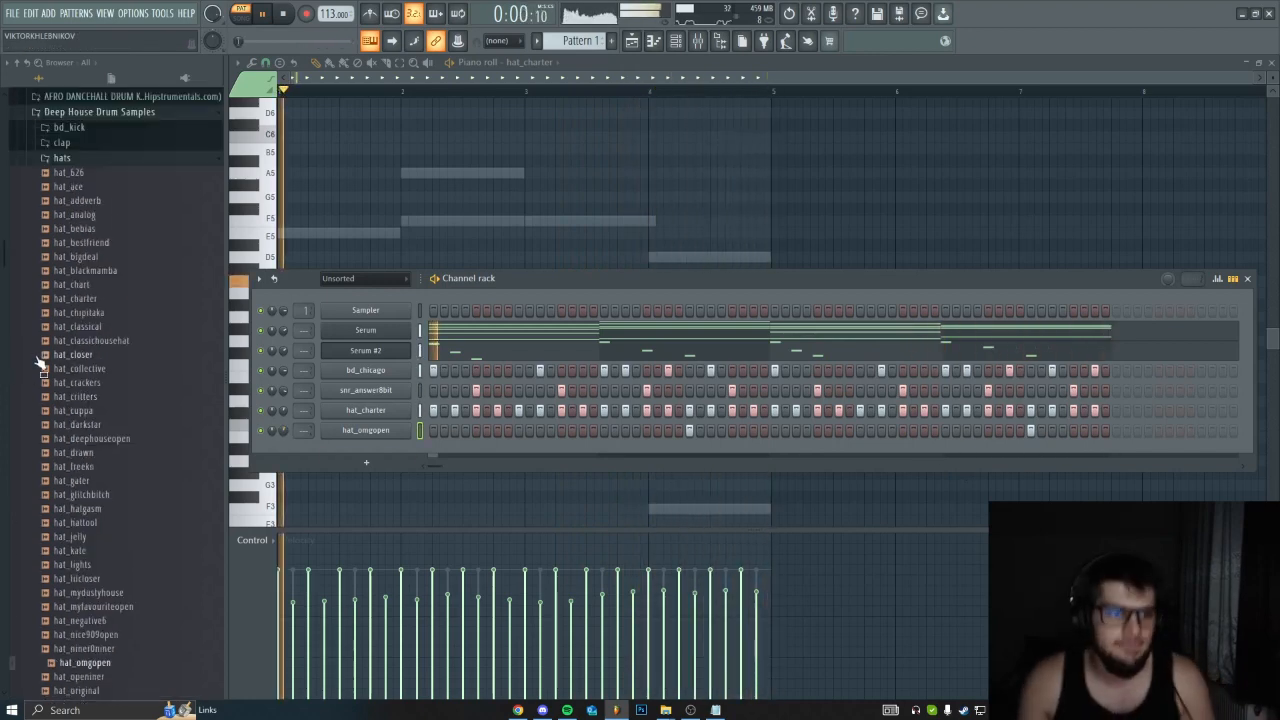
{"action": "key", "text": "space"}
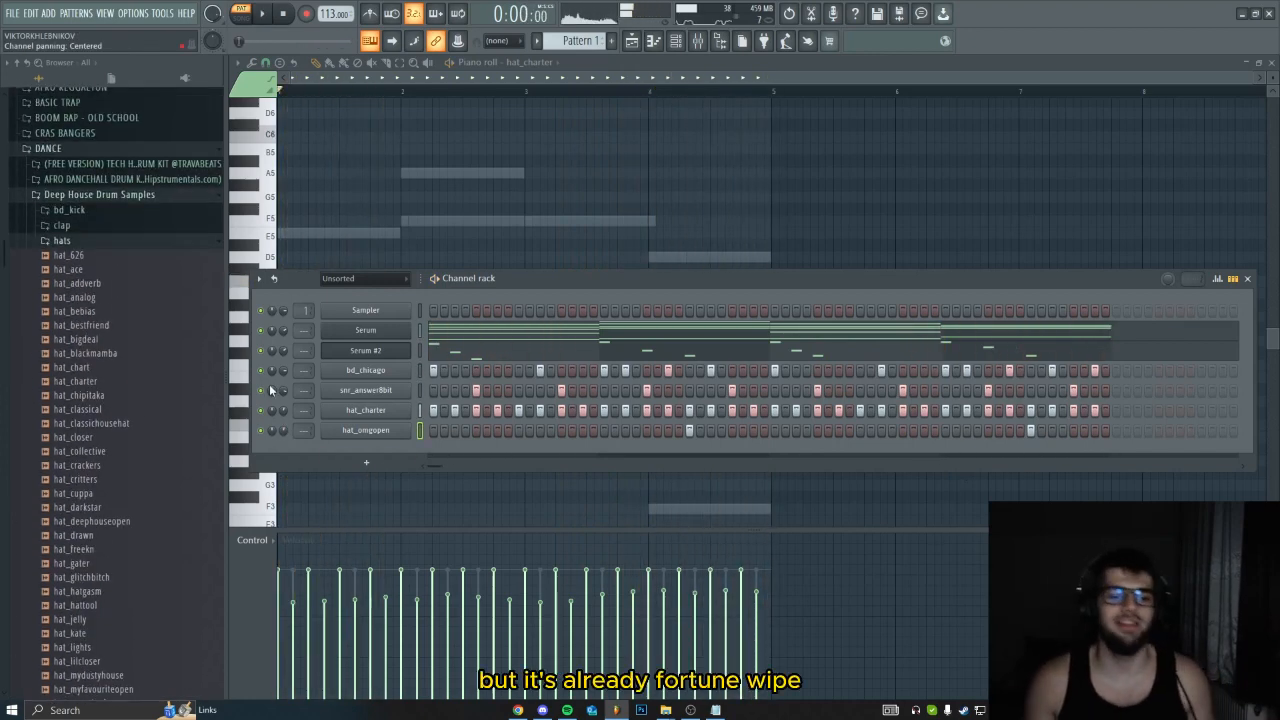
{"action": "left_click", "coordinate": [140, 245]}
{"action": "left_click", "coordinate": [147, 198]}
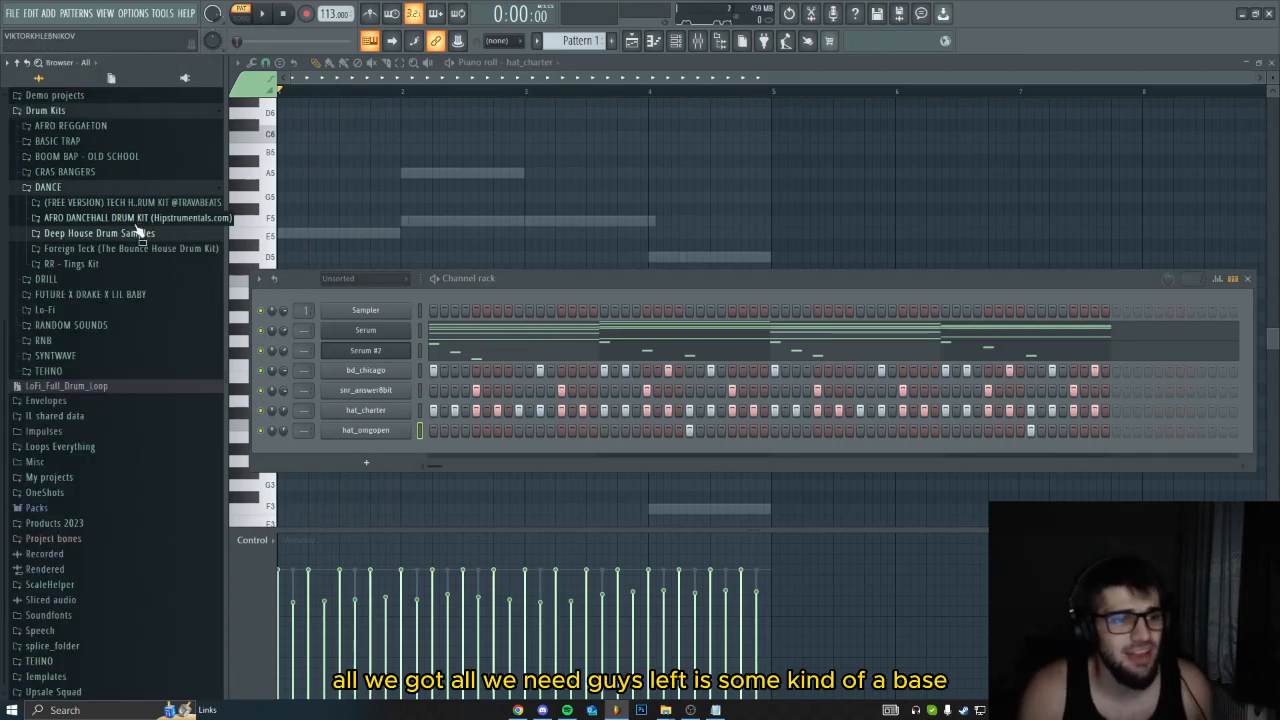
{"action": "left_click", "coordinate": [143, 219]}
{"action": "left_click", "coordinate": [129, 282]}
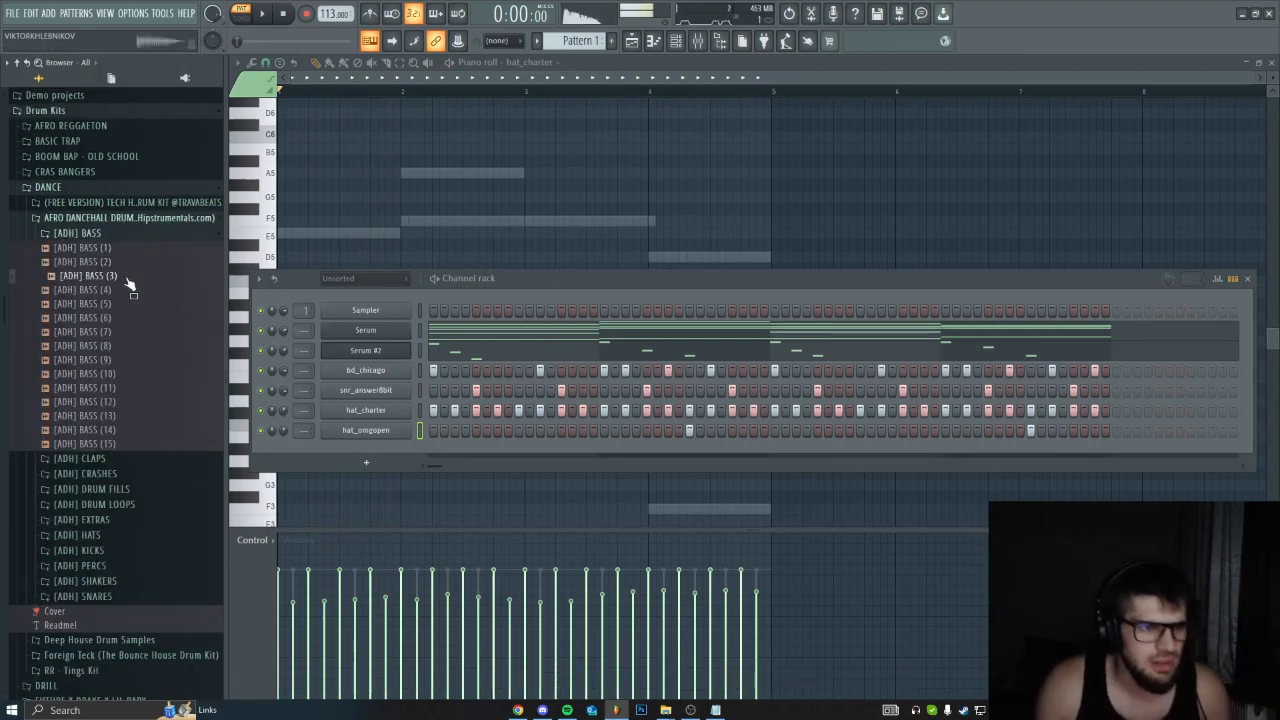
{"action": "left_click_drag", "start_coordinate": [128, 297], "coordinate": [399, 451]}
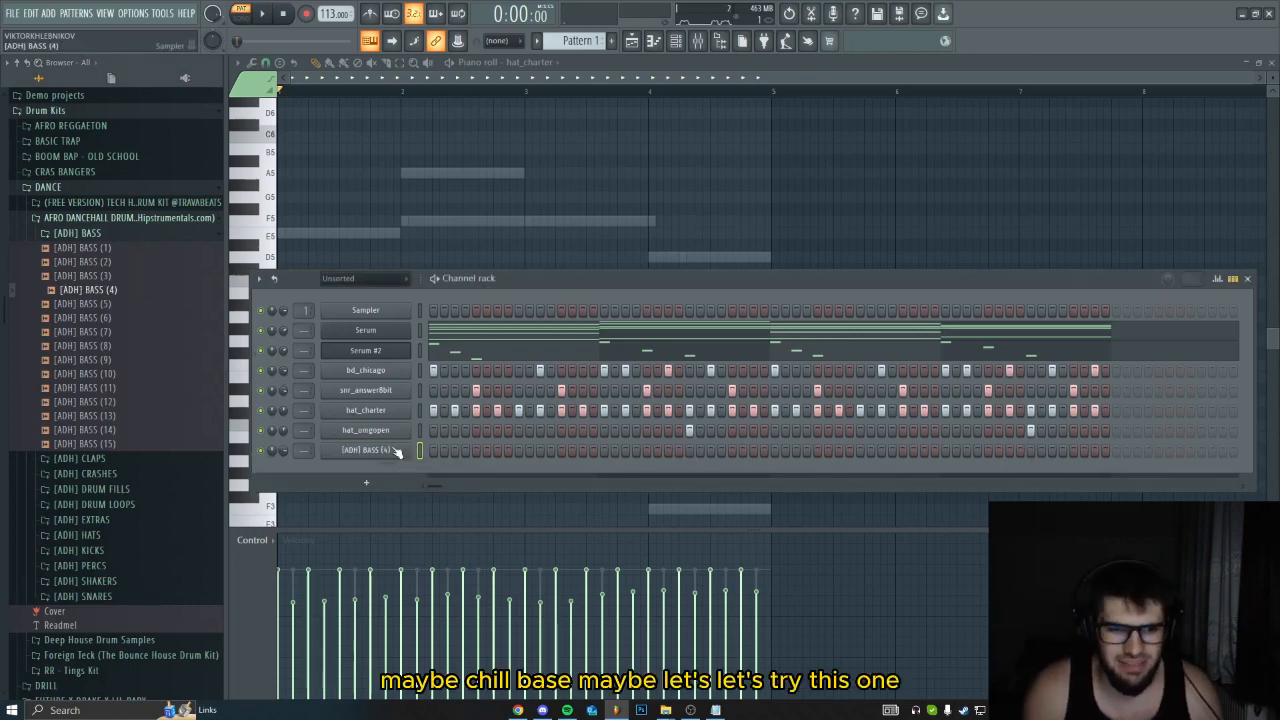
- Open the [ADH] BASS (4) sample in Edison, detect its pitch regions, and close the audio editor
{"action": "right_click", "coordinate": [424, 364]}
{"action": "left_click", "coordinate": [476, 388]}
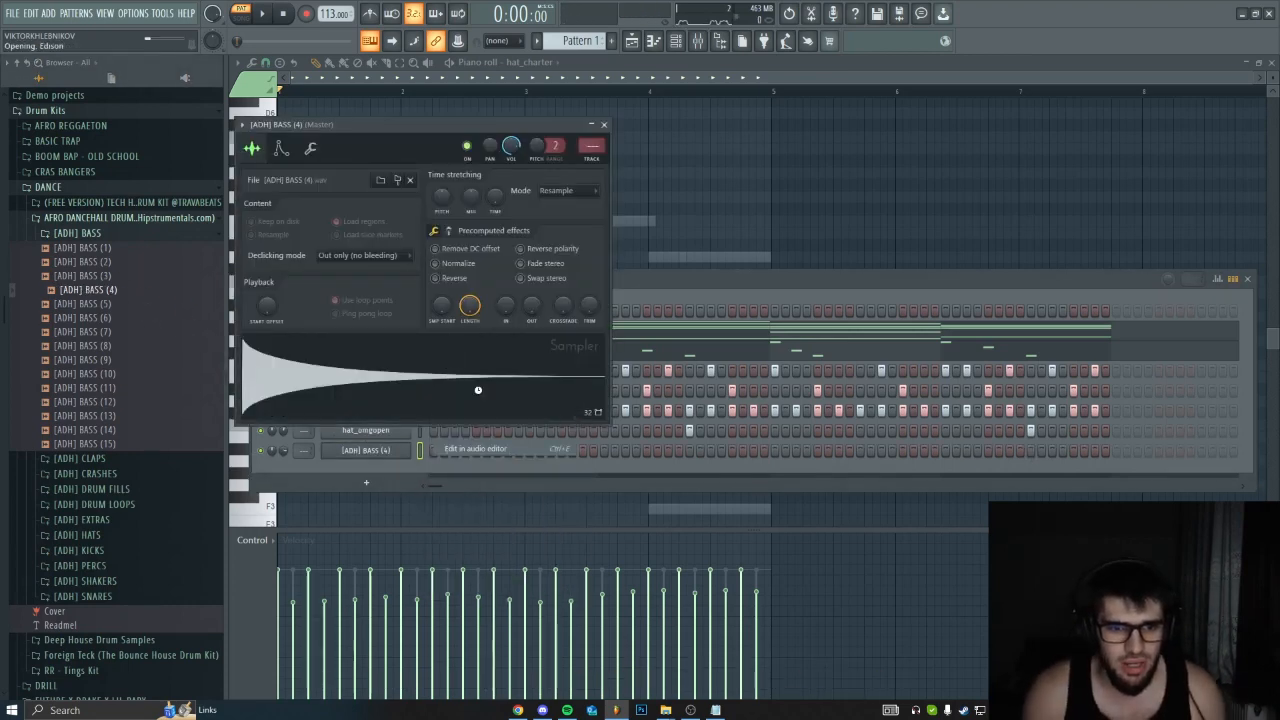
{"action": "left_click", "coordinate": [367, 216]}
{"action": "left_click", "coordinate": [445, 404]}
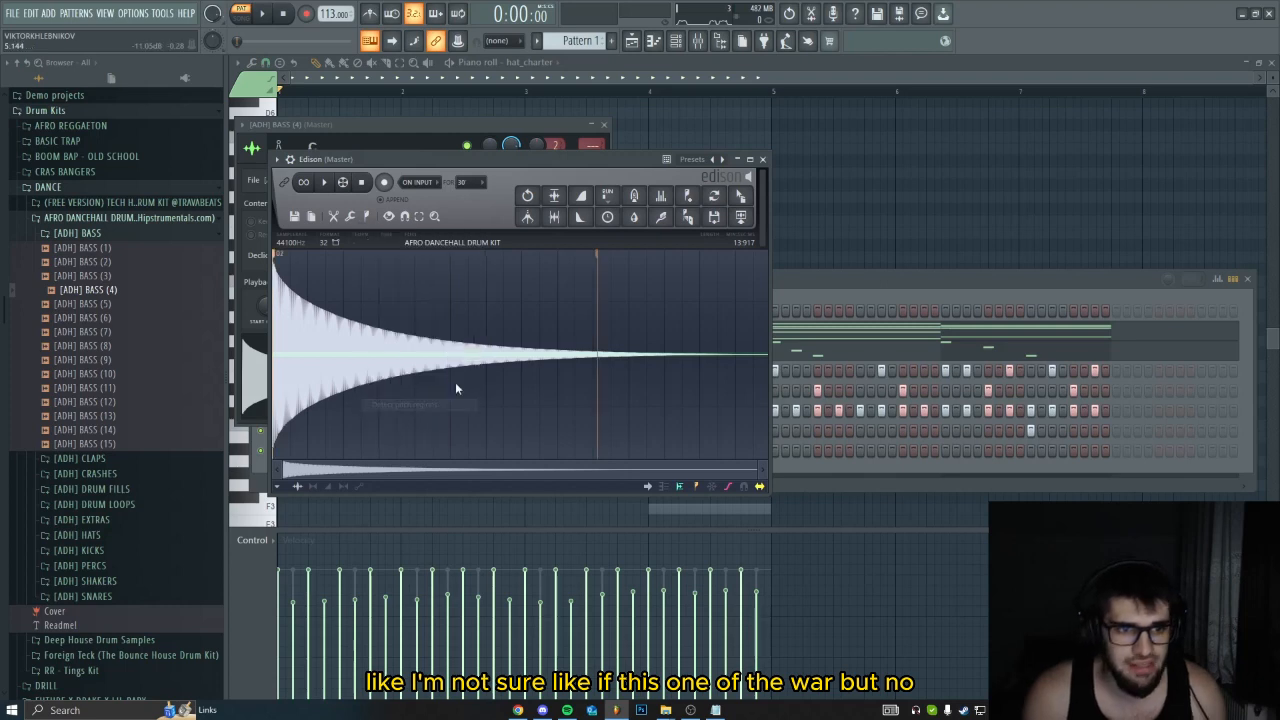
{"action": "left_click", "coordinate": [762, 160]}
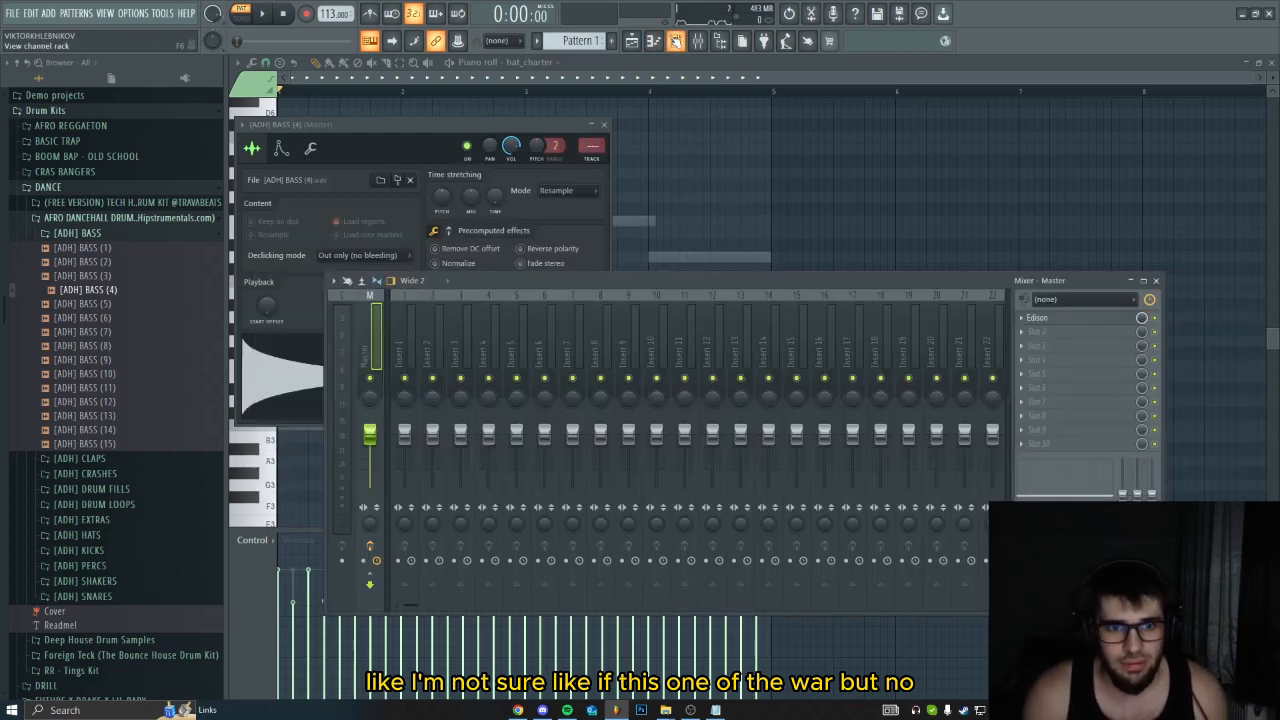
- Set the [ADH] BASS (4) channel's root note to D5 and make the channel cut itself
{"action": "left_click", "coordinate": [675, 40]}
{"action": "left_click", "coordinate": [390, 451]}
{"action": "left_click", "coordinate": [281, 148]}
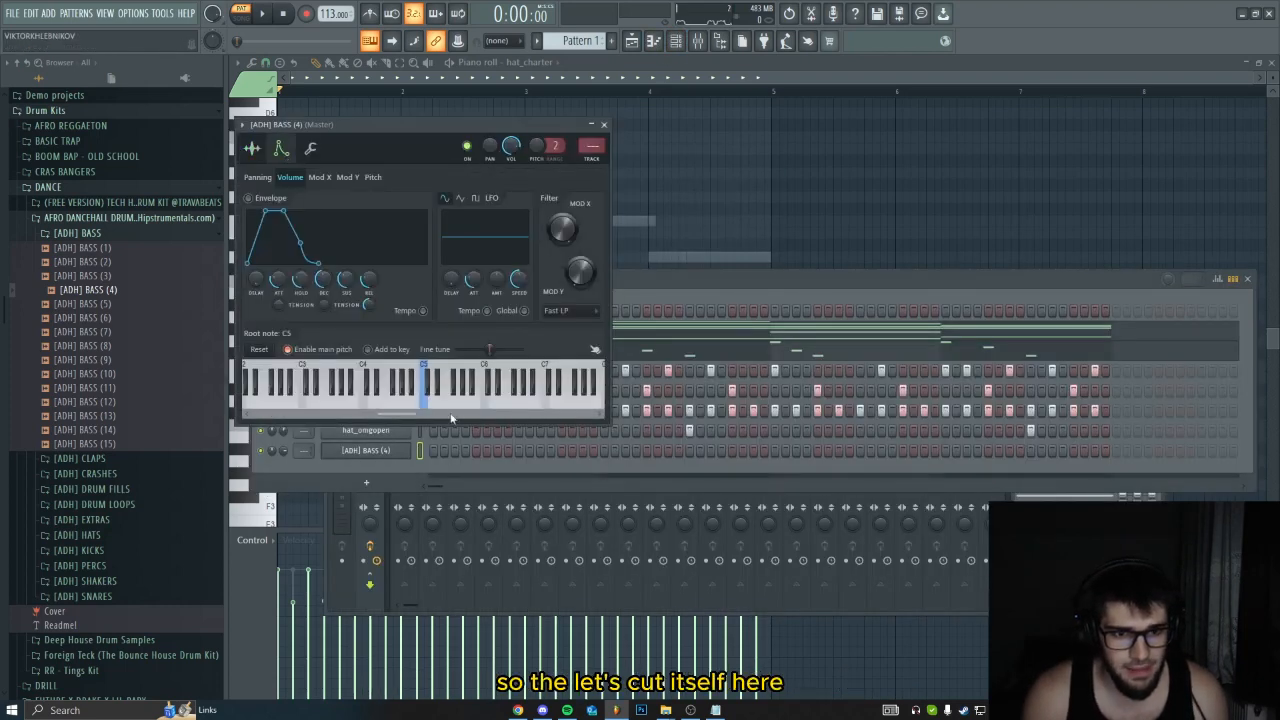
{"action": "left_click", "coordinate": [388, 455]}
{"action": "right_click", "coordinate": [388, 456]}
{"action": "left_click", "coordinate": [441, 536]}
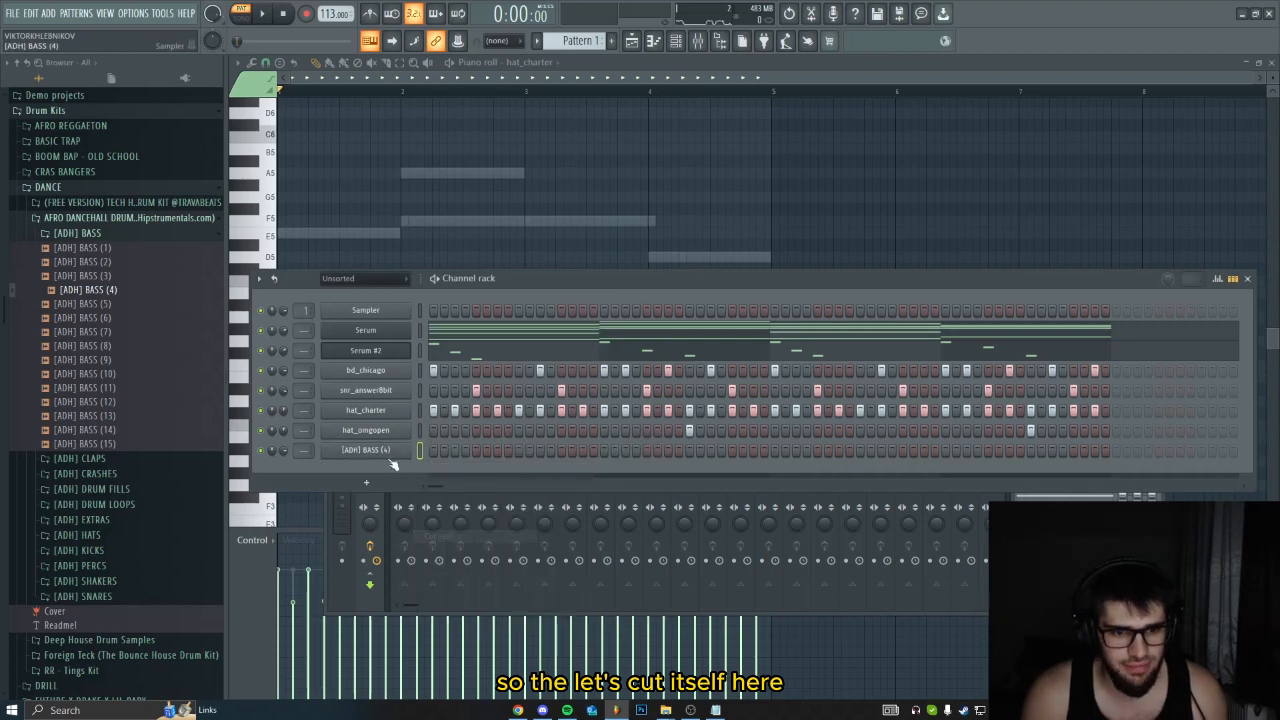
- Place a short E5 note at the start of bar 1 in the [ADH] BASS (4) piano roll and return to the channel rack
{"action": "right_click", "coordinate": [391, 456]}
{"action": "left_click", "coordinate": [416, 453]}
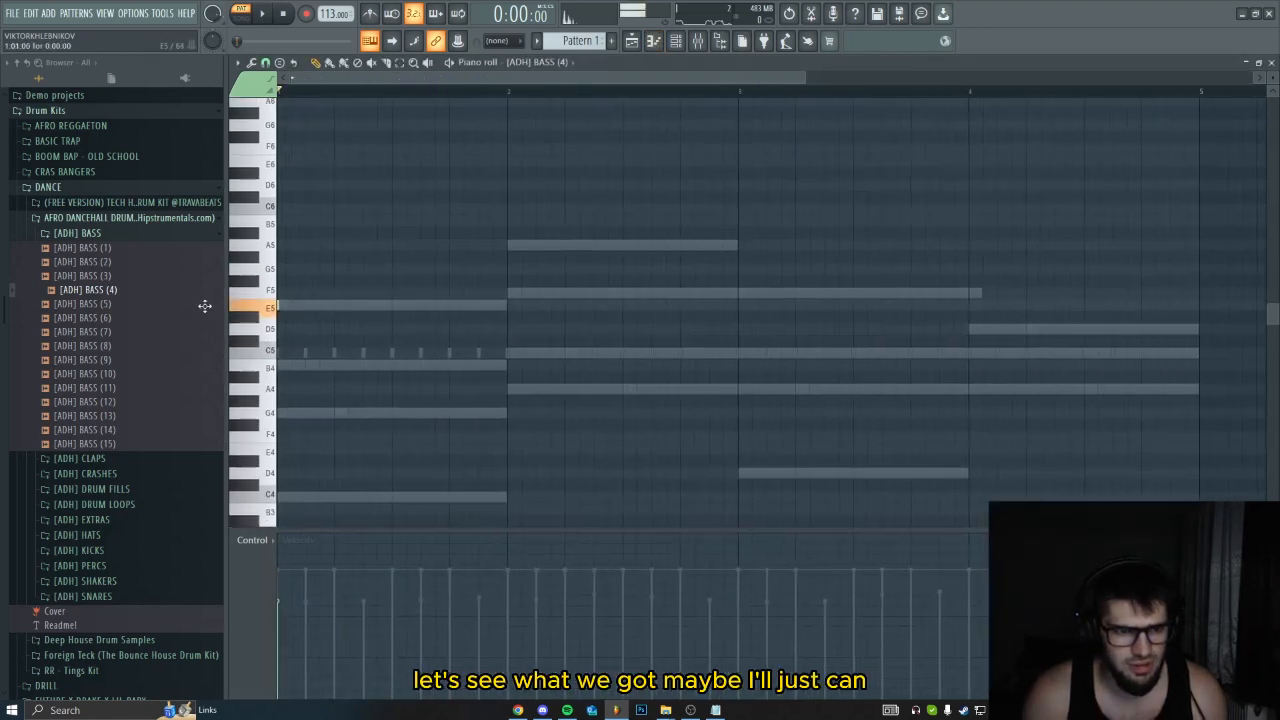
{"action": "key", "text": "F6"}
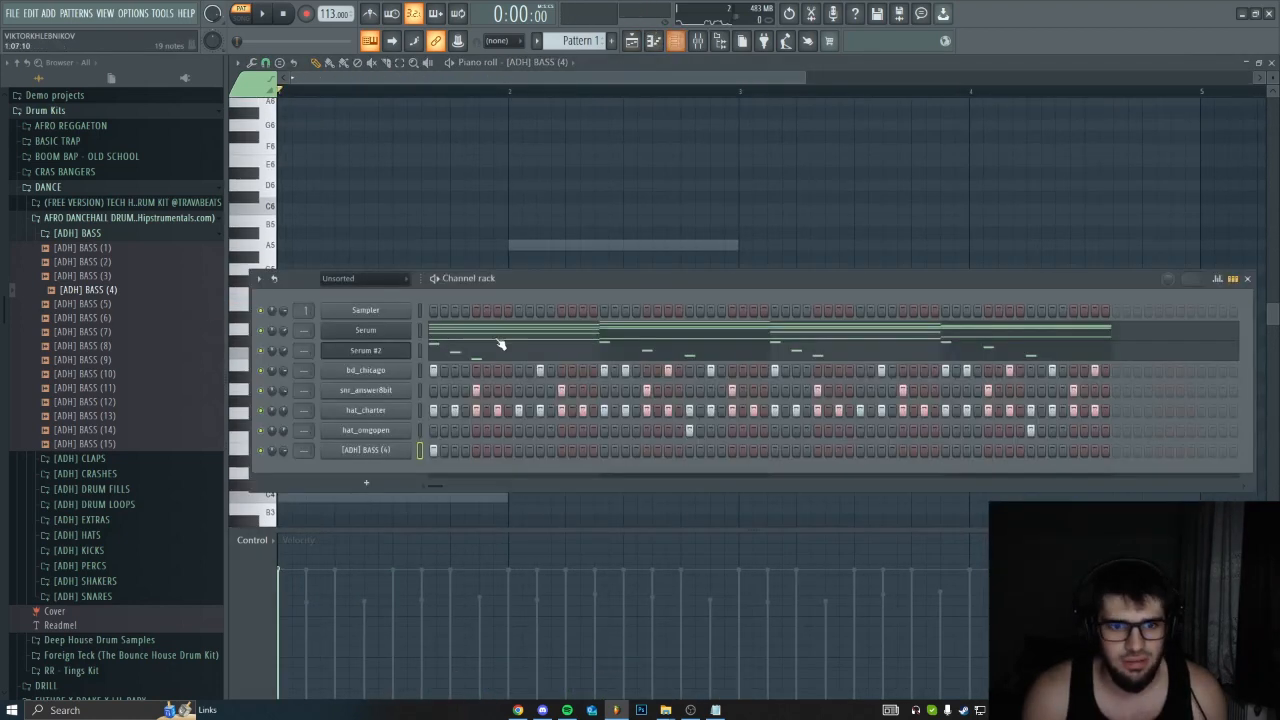
- Try changing the time stretching mode of the [ADH] BASS (4) sample, ending on Resample
{"action": "left_click", "coordinate": [392, 452]}
{"action": "left_click", "coordinate": [257, 150]}
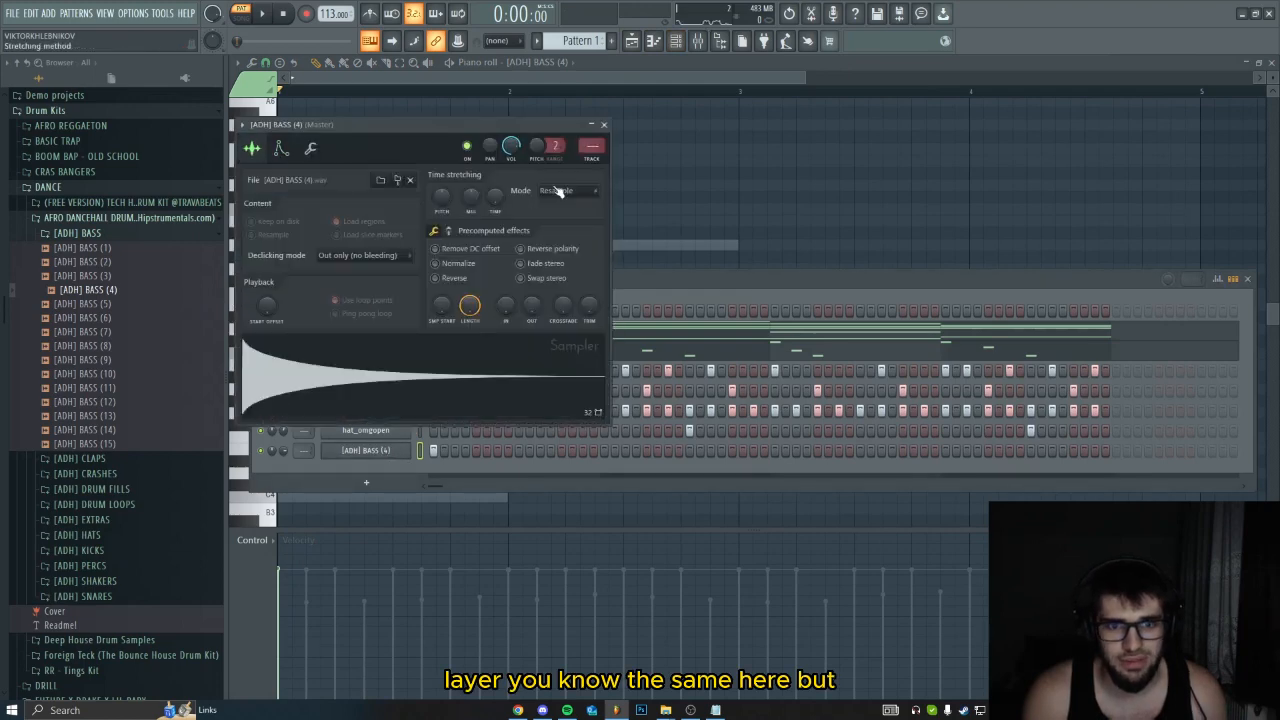
{"action": "left_click", "coordinate": [562, 191]}
{"action": "left_click", "coordinate": [570, 229]}
{"action": "left_click", "coordinate": [569, 193]}
{"action": "left_click", "coordinate": [570, 217]}
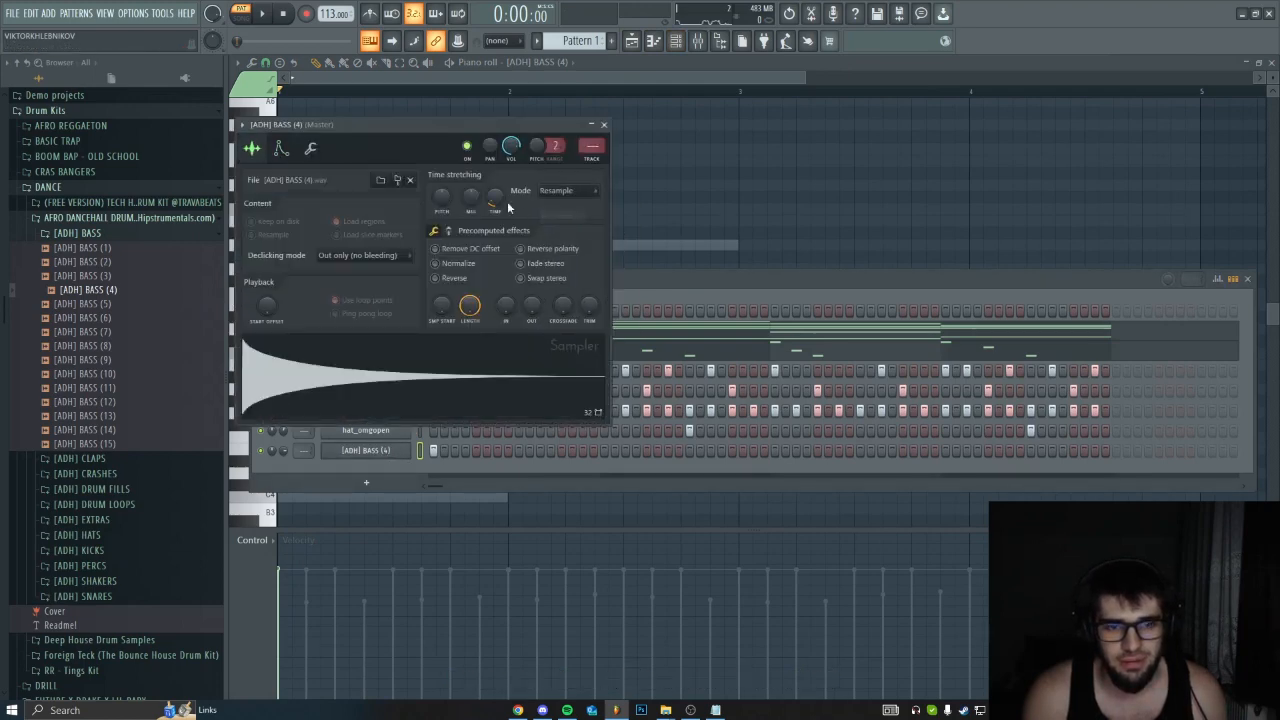
- Enable the volume envelope on the [ADH] BASS (4) channel, removing its attack, extending the hold and lowering the sustain
{"action": "key", "text": "F7"}
{"action": "key", "text": "space"}
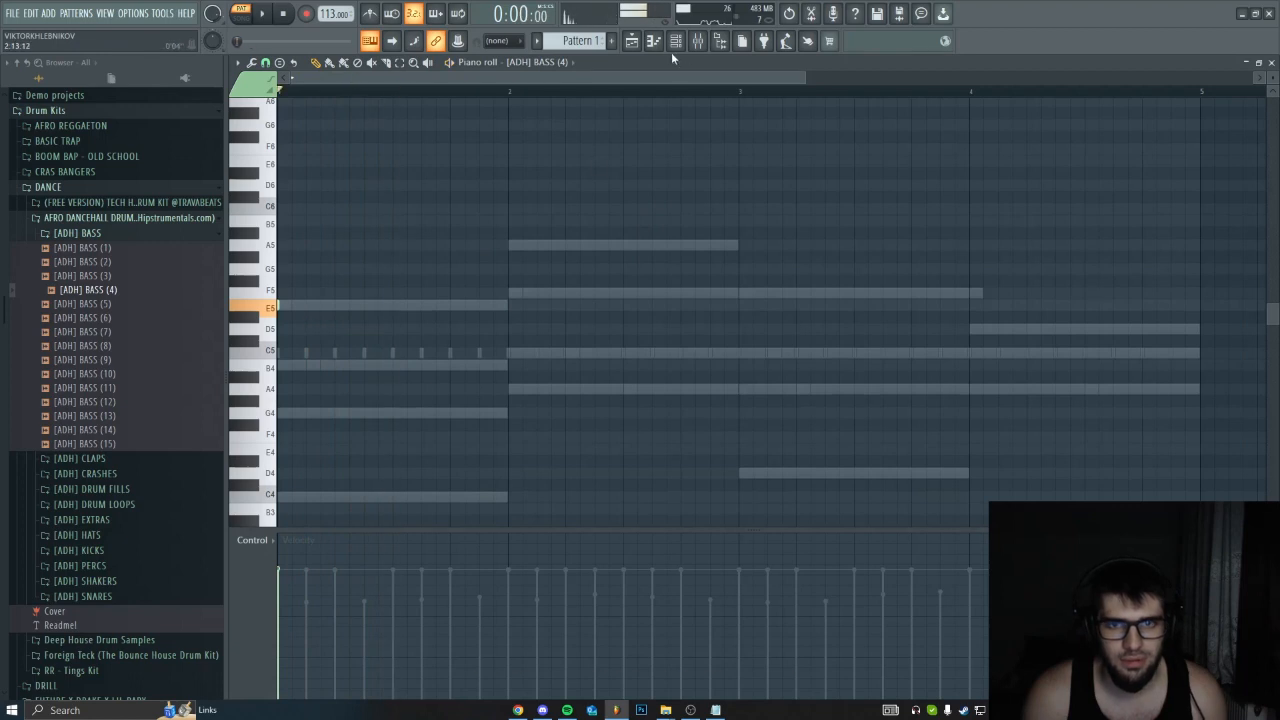
{"action": "left_click", "coordinate": [679, 45]}
{"action": "left_click", "coordinate": [386, 452]}
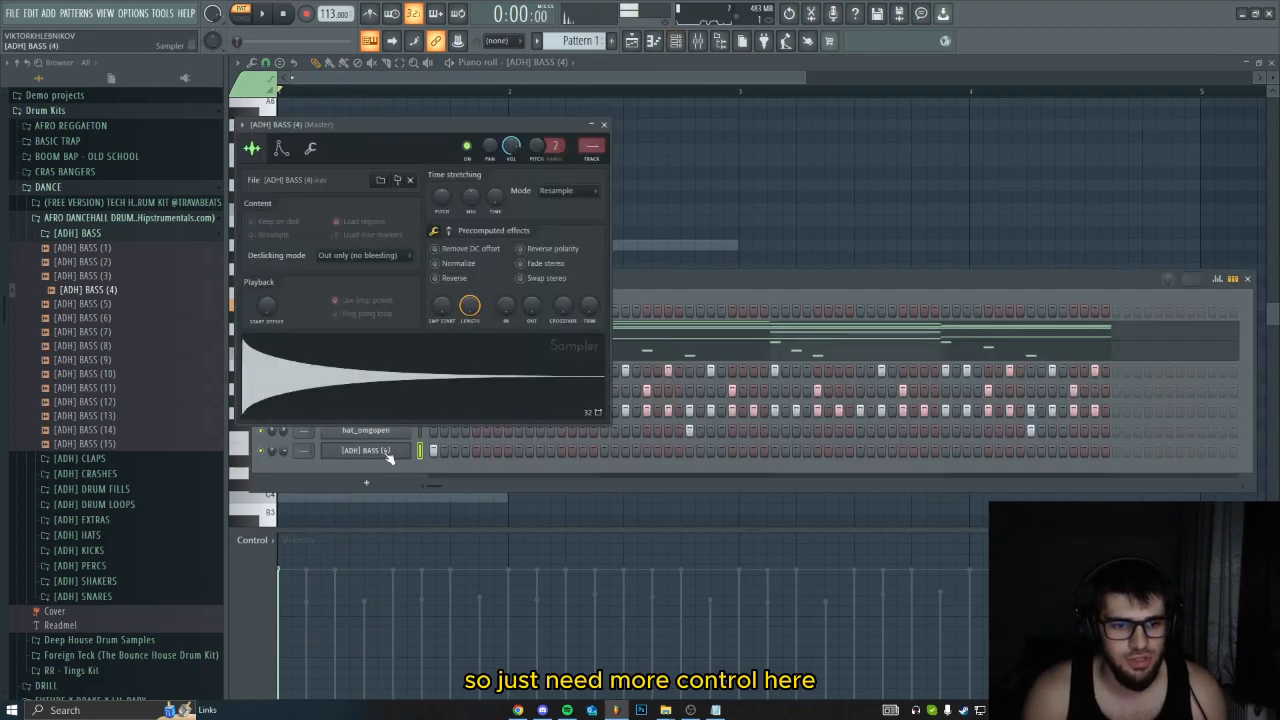
{"action": "left_click", "coordinate": [284, 149]}
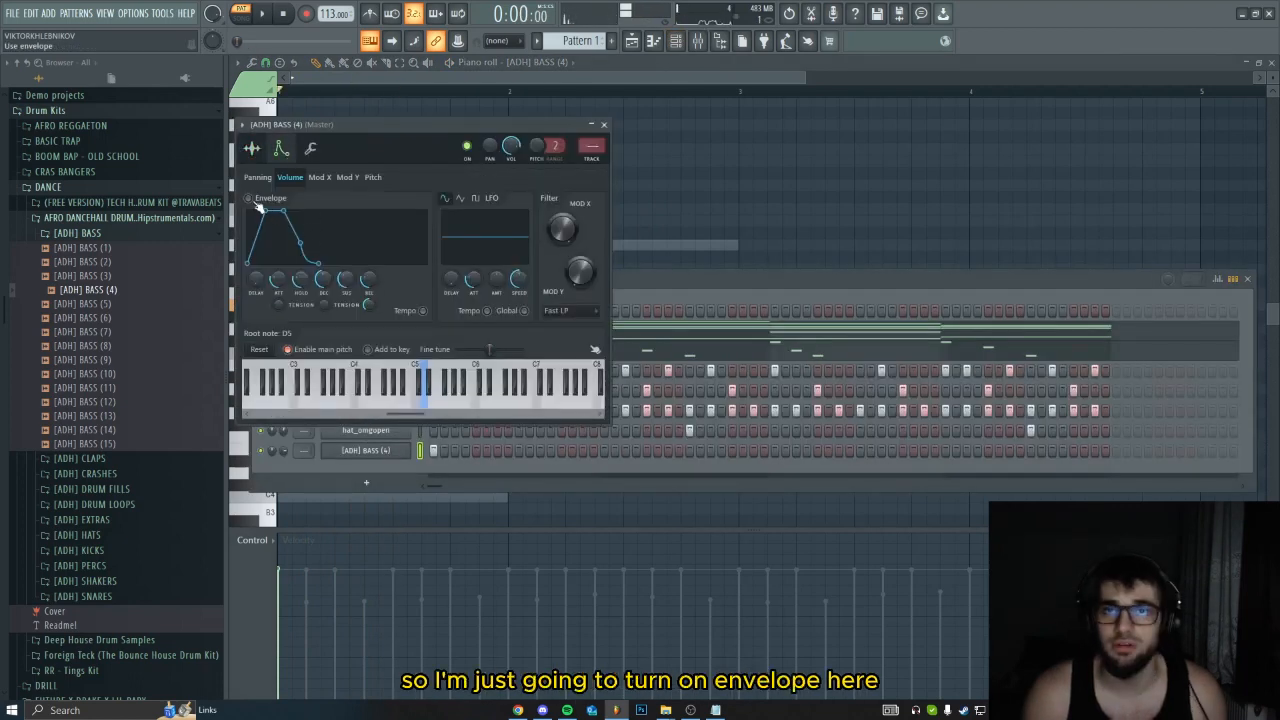
{"action": "left_click_drag", "start_coordinate": [317, 289], "coordinate": [317, 330]}
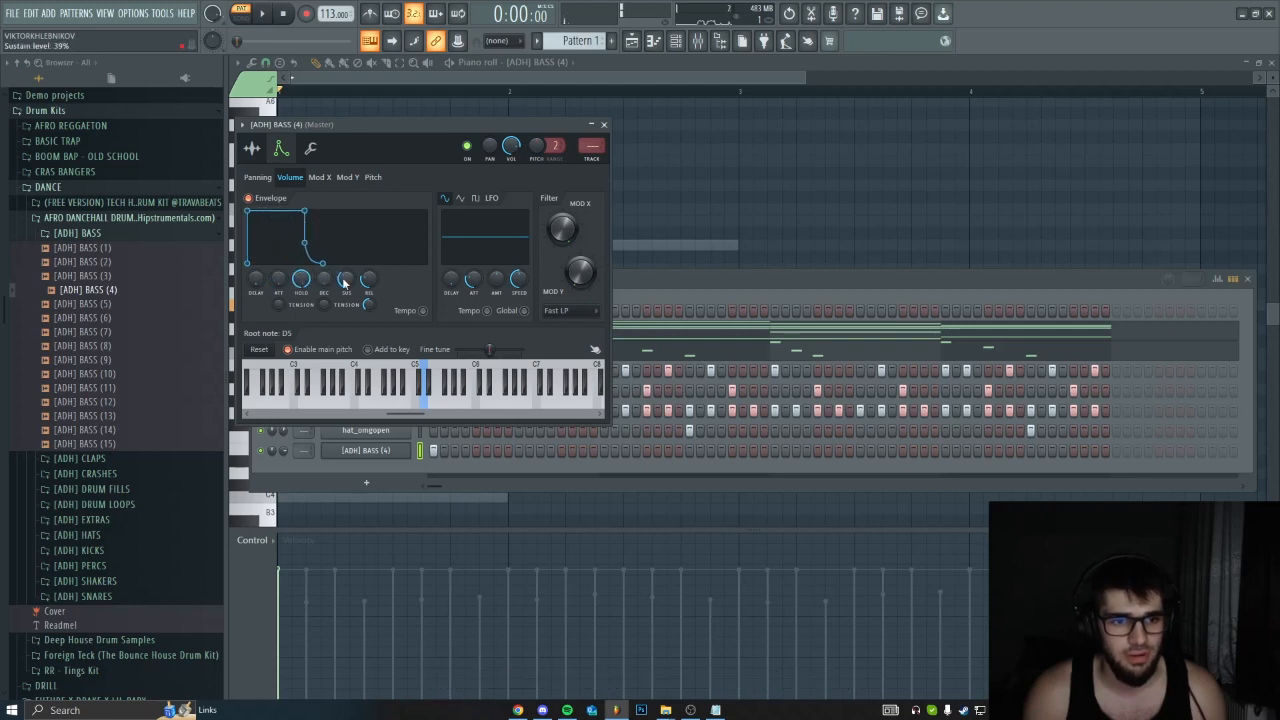
- Lengthen the first bass note, raise it to E6, and add E6 notes at bar 2 steps 1 and 11 and an A5 note at bar 3
{"action": "left_click", "coordinate": [638, 223]}
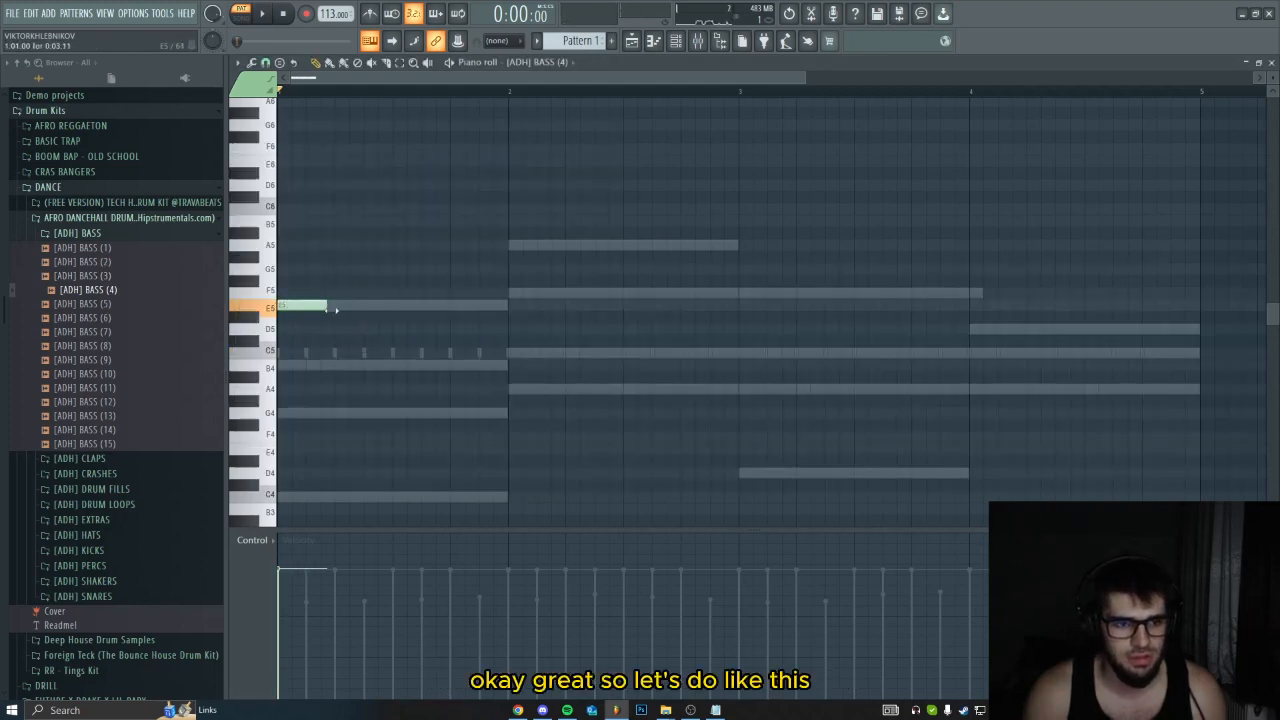
{"action": "left_click_drag", "start_coordinate": [336, 310], "coordinate": [341, 311]}
{"action": "key", "text": "space"}
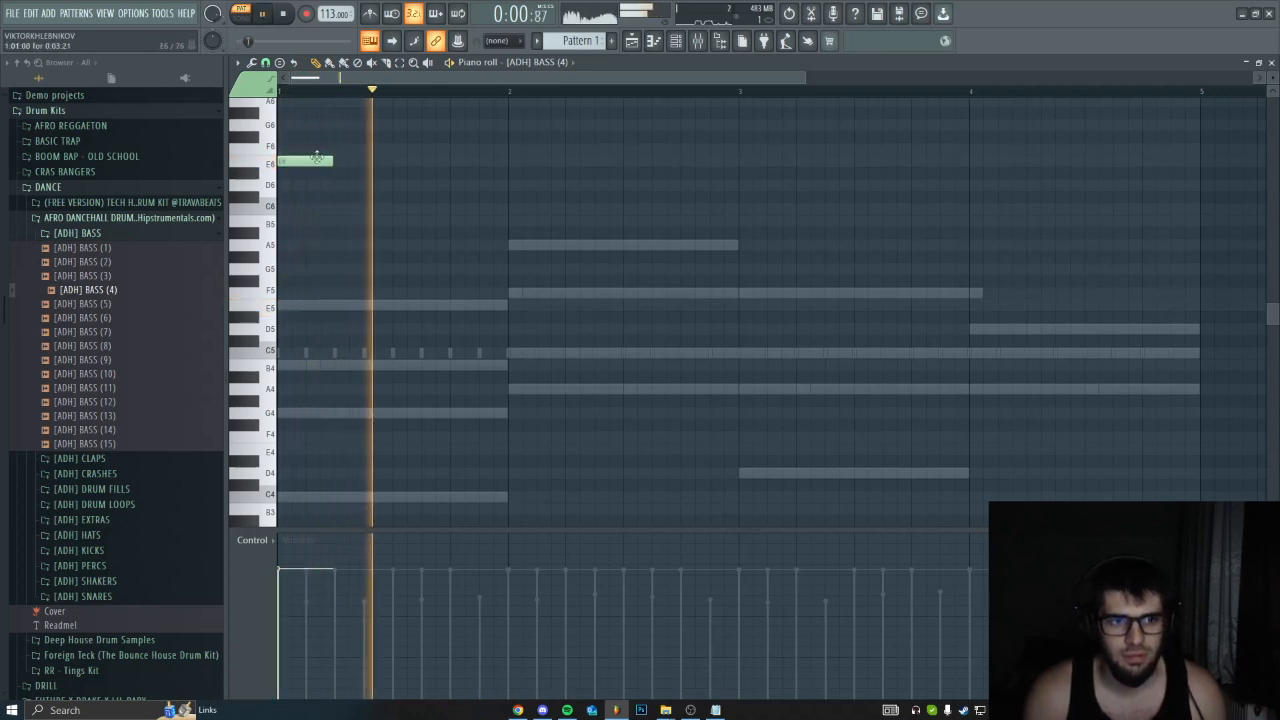
{"action": "left_click", "coordinate": [509, 160]}
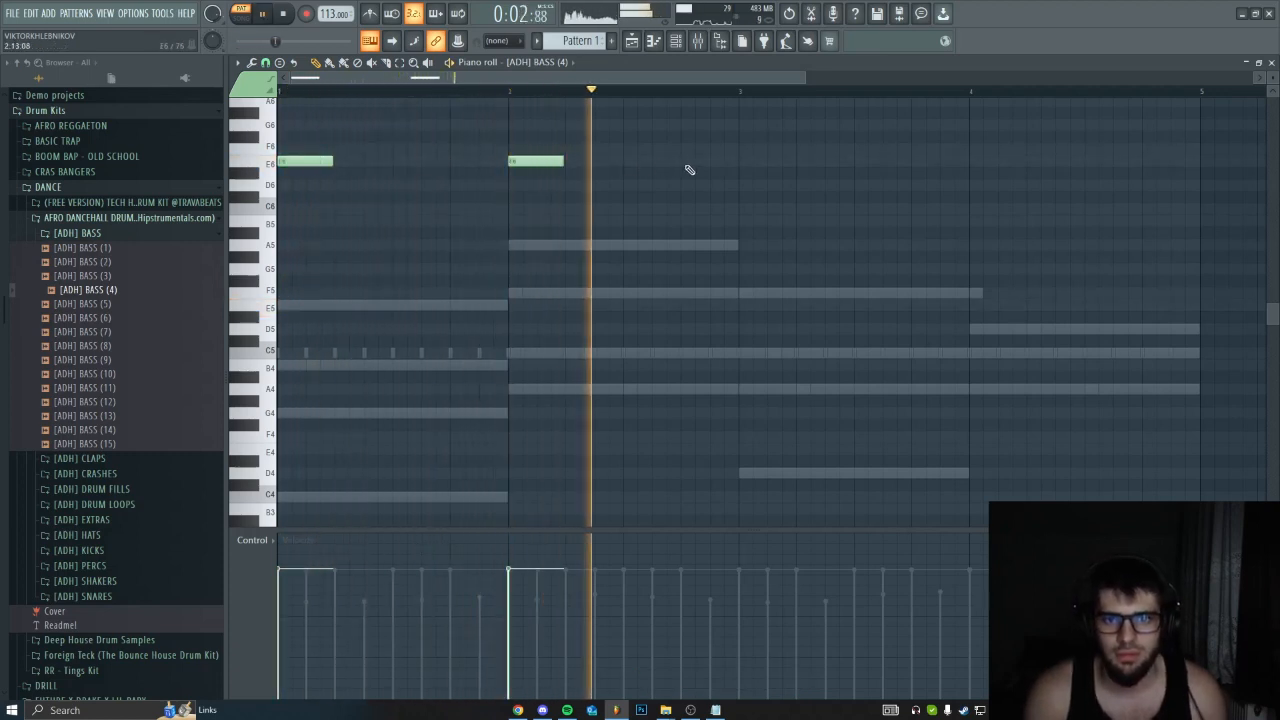
{"action": "left_click", "coordinate": [655, 160]}
{"action": "left_click", "coordinate": [745, 244]}
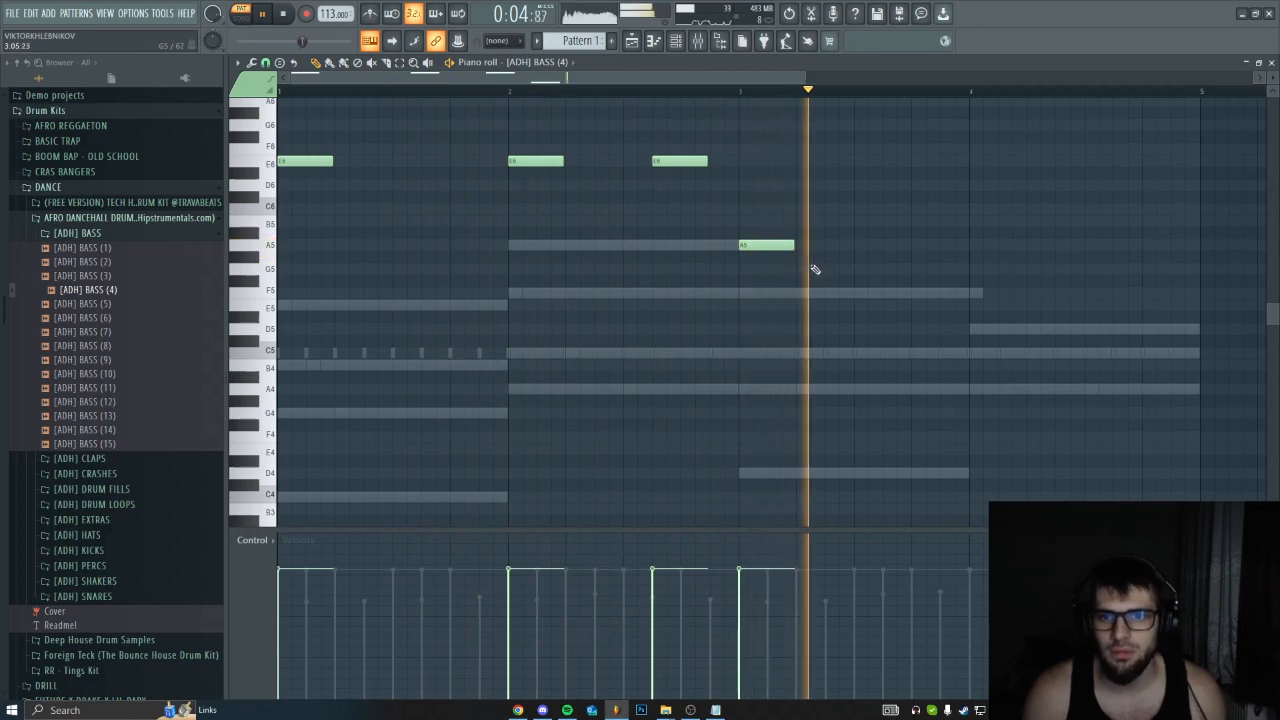
- Delete the A5 note at bar 3 and transpose the remaining bass notes down one octave to E5
{"action": "key", "text": "space"}
{"action": "right_click", "coordinate": [768, 245]}
{"action": "key", "text": "ctrl+a"}
{"action": "key", "text": "ctrl+Down"}
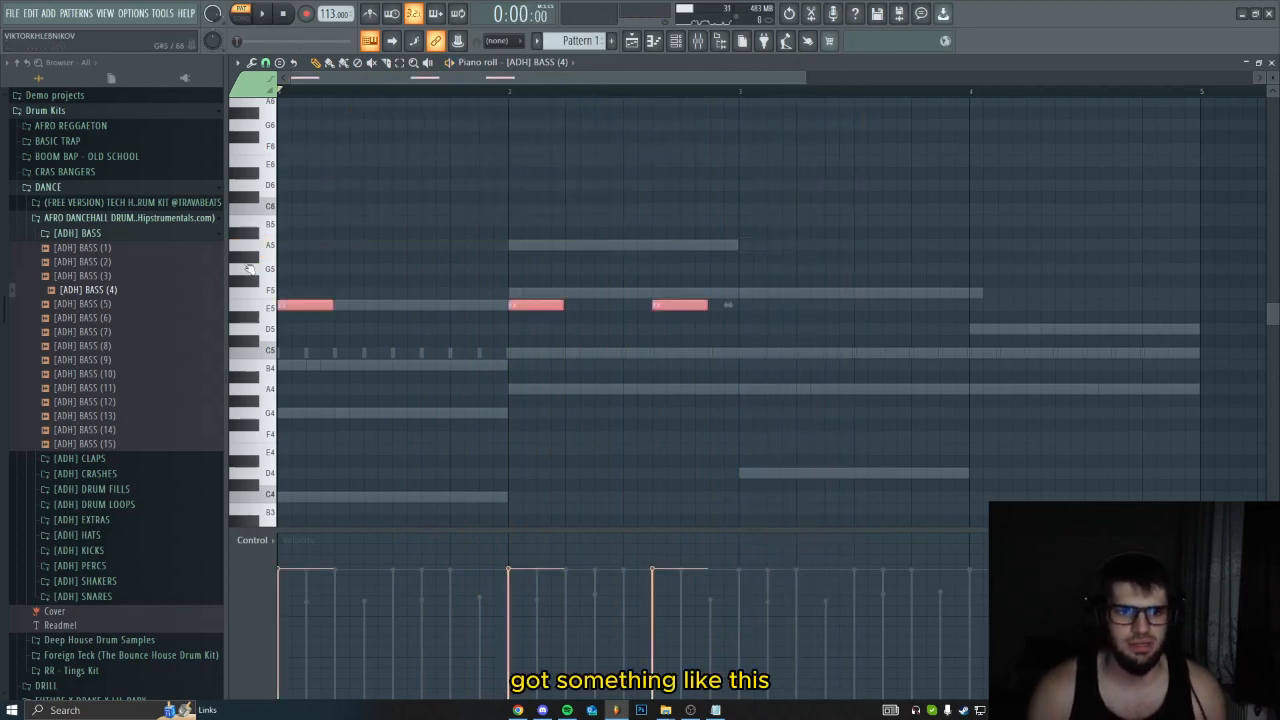
{"action": "key", "text": "ctrl+d"}
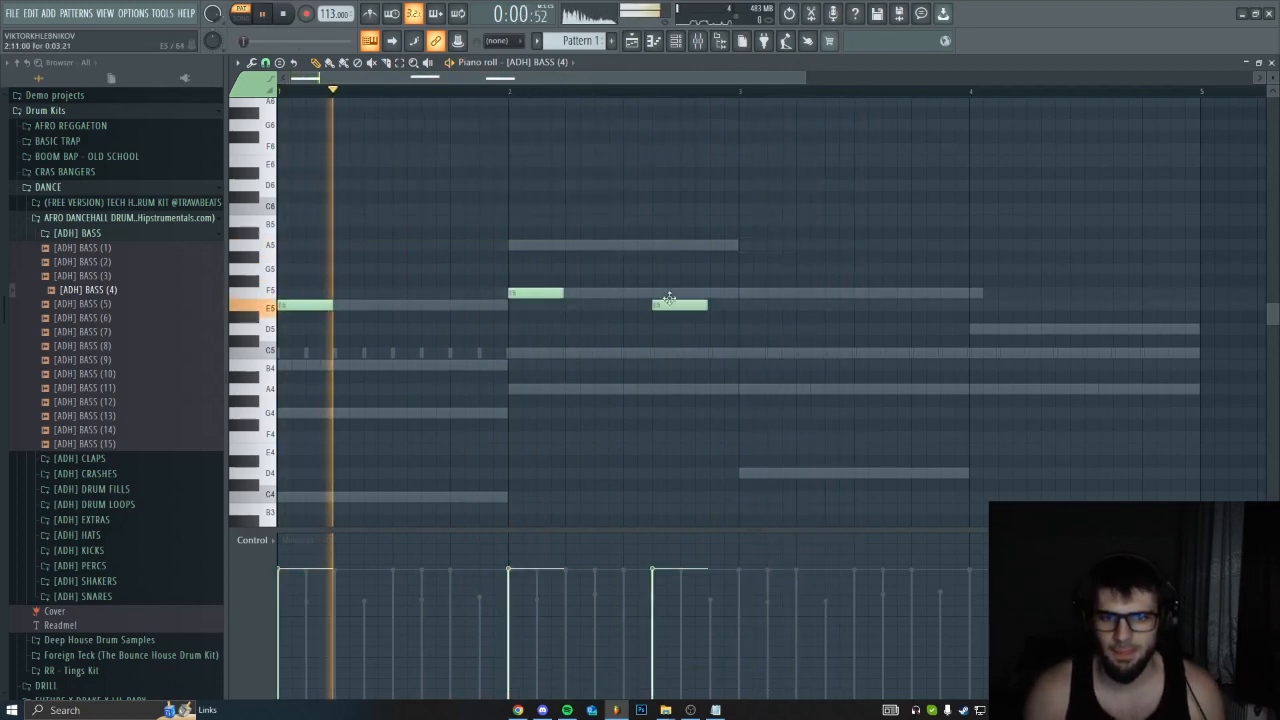
- Set both bar 2 bass notes to F5, and add E5 notes at the start of bars 3 and 4 and D5 at bar 4 step 13
{"action": "left_click_drag", "start_coordinate": [668, 303], "coordinate": [668, 293]}
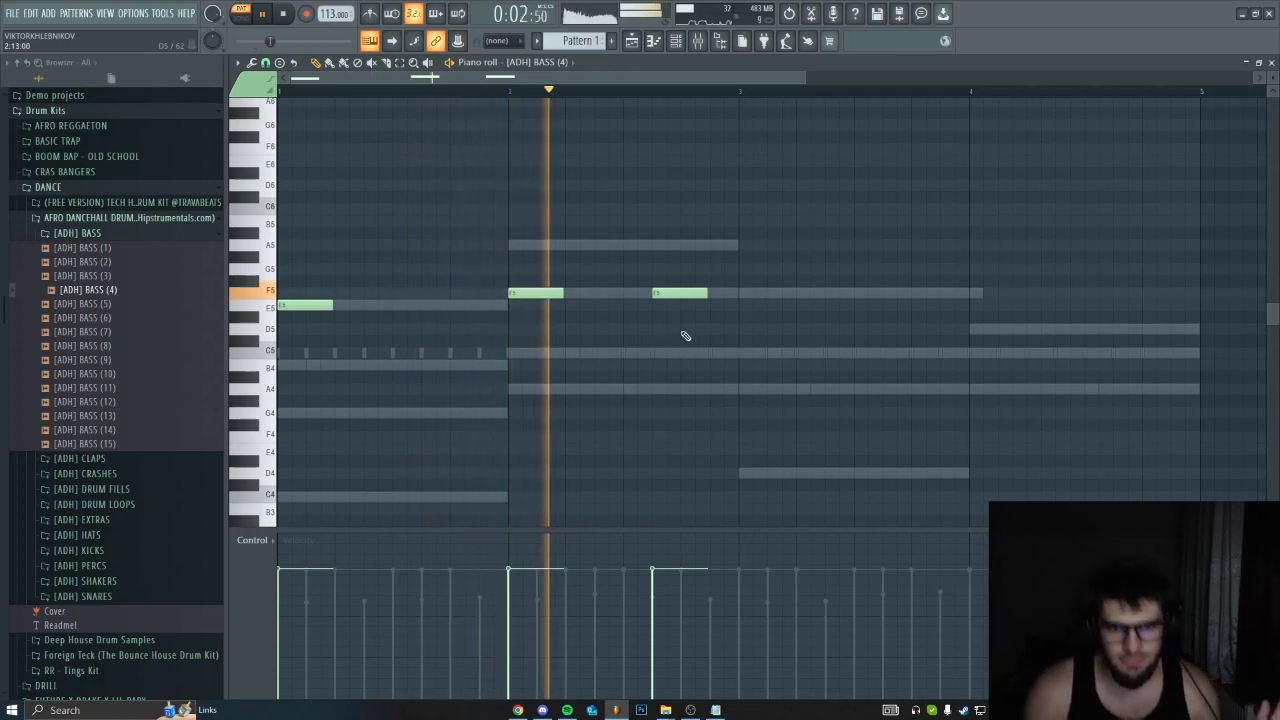
{"action": "left_click", "coordinate": [745, 305]}
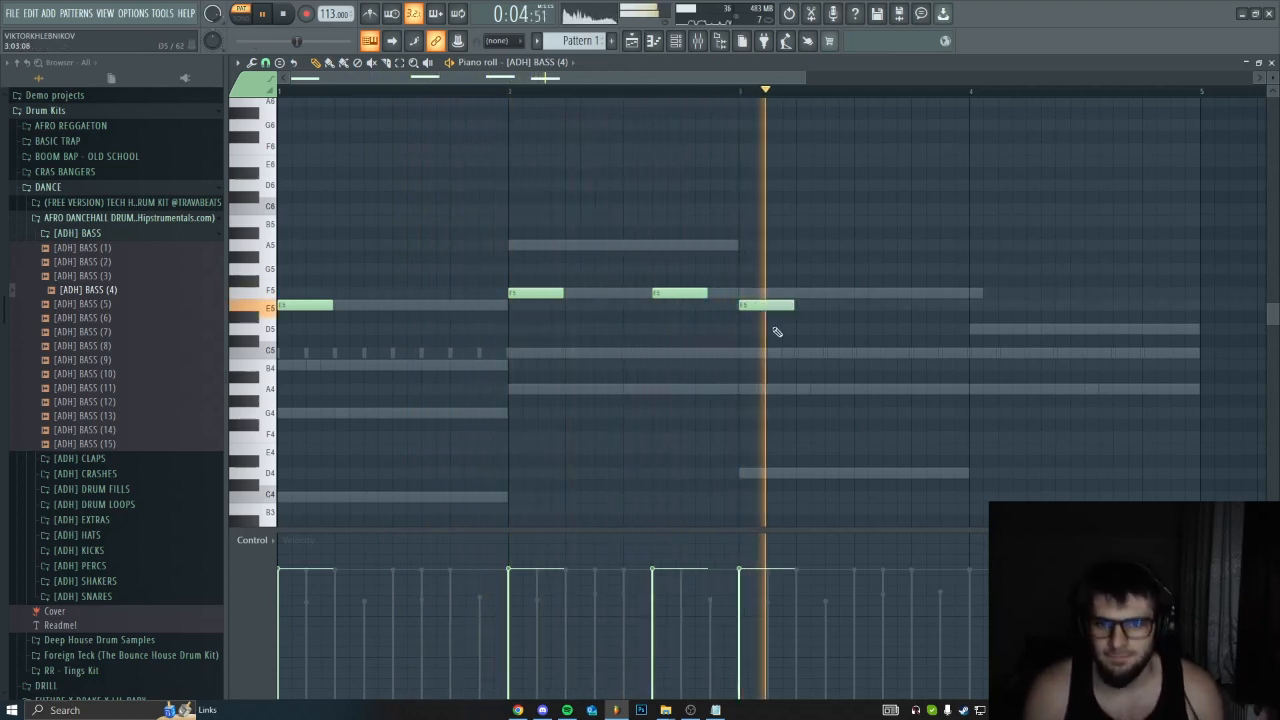
{"action": "left_click", "coordinate": [976, 305]}
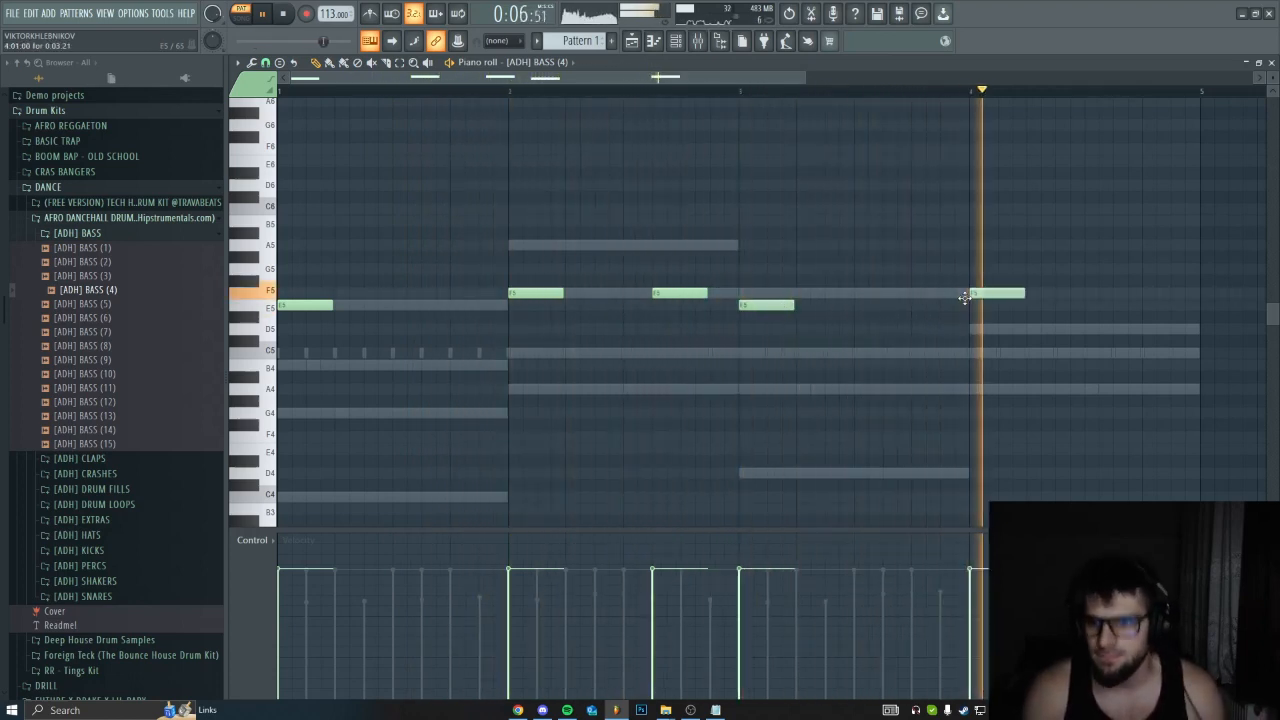
{"action": "left_click", "coordinate": [1155, 329]}
{"action": "scroll", "coordinate": [1165, 343], "scroll_direction": "down", "scroll_amount": 1}
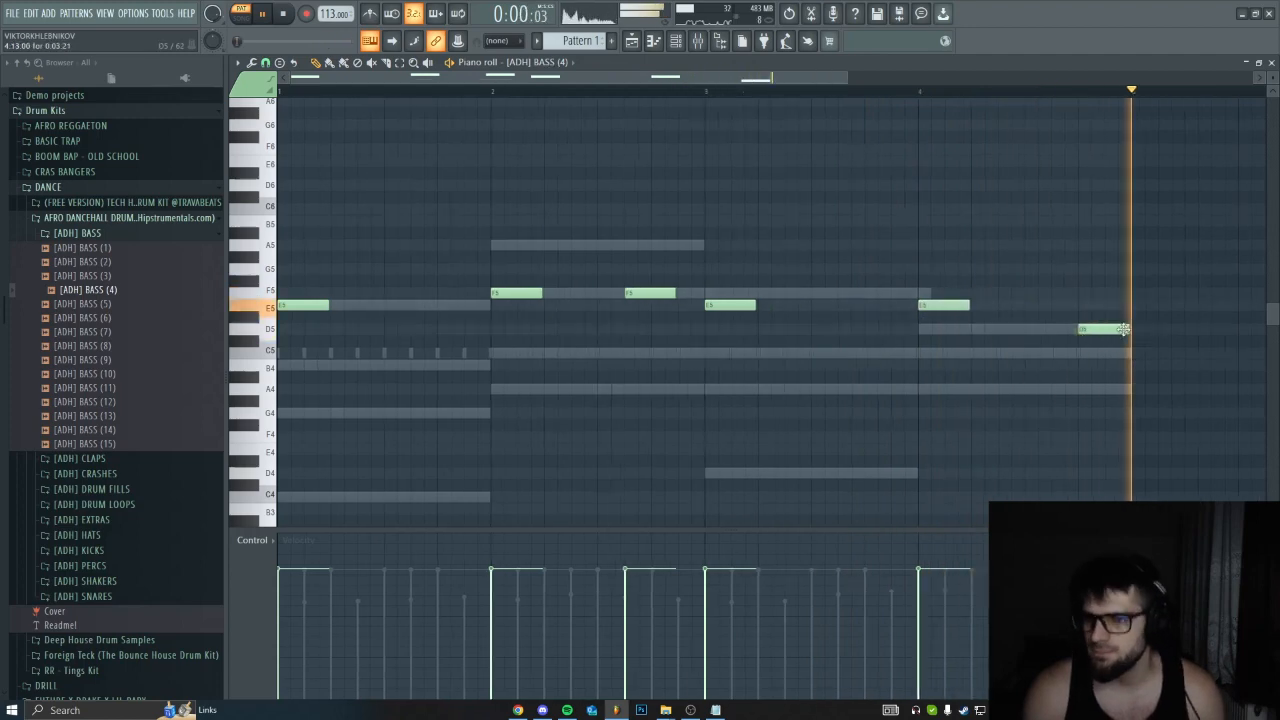
{"action": "left_click_drag", "start_coordinate": [1199, 386], "coordinate": [6, 110]}
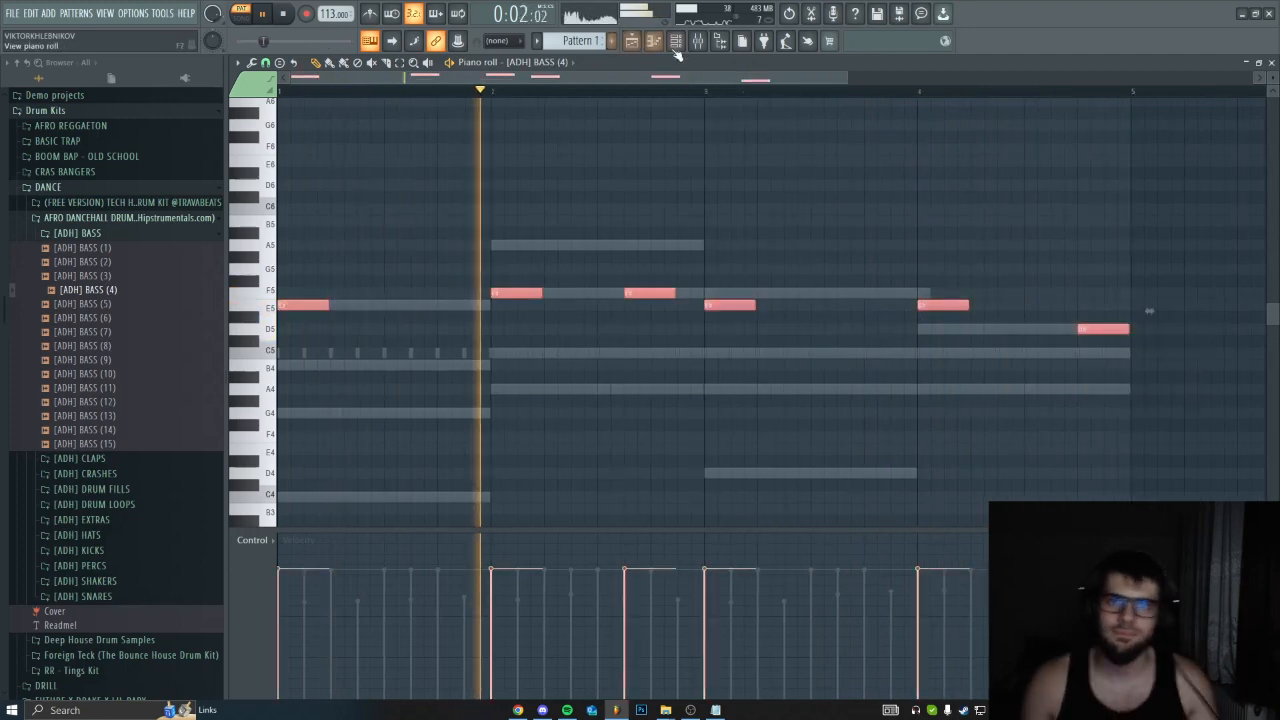
- Stop playback and split Pattern 1 by channel into separate patterns
{"action": "key", "text": "F6"}
{"action": "key", "text": "space"}
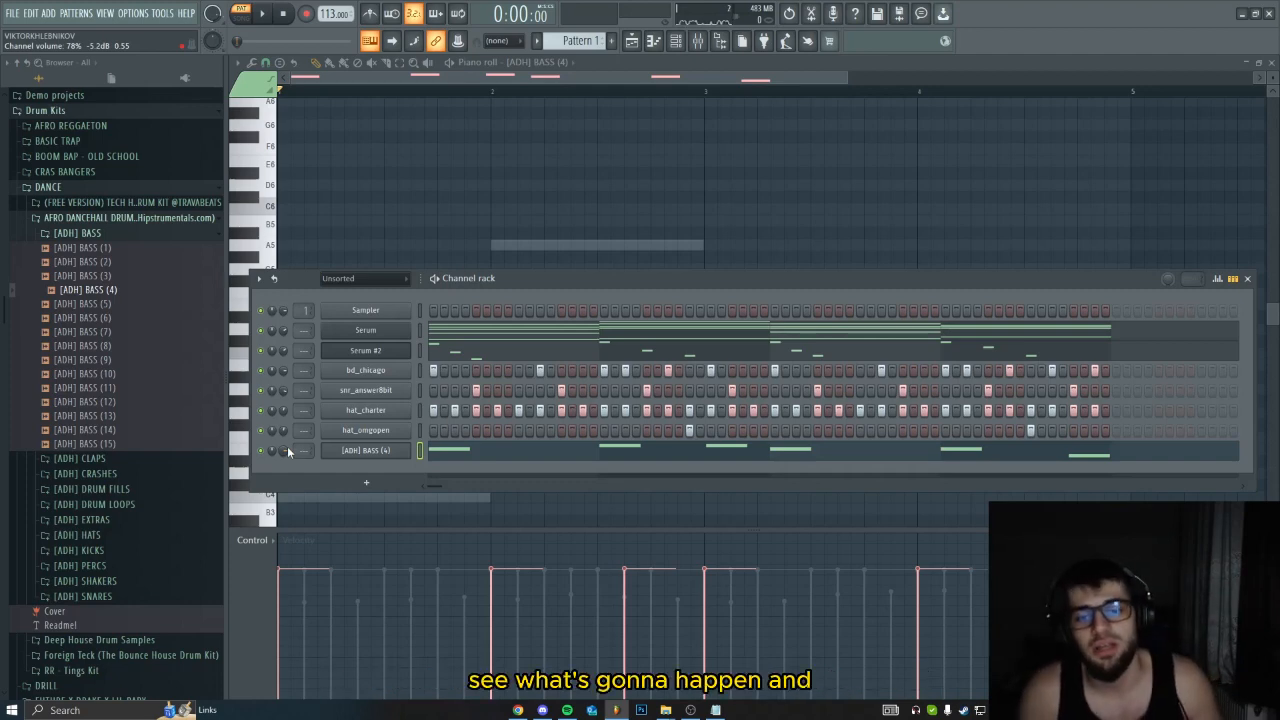
{"action": "left_click", "coordinate": [538, 42]}
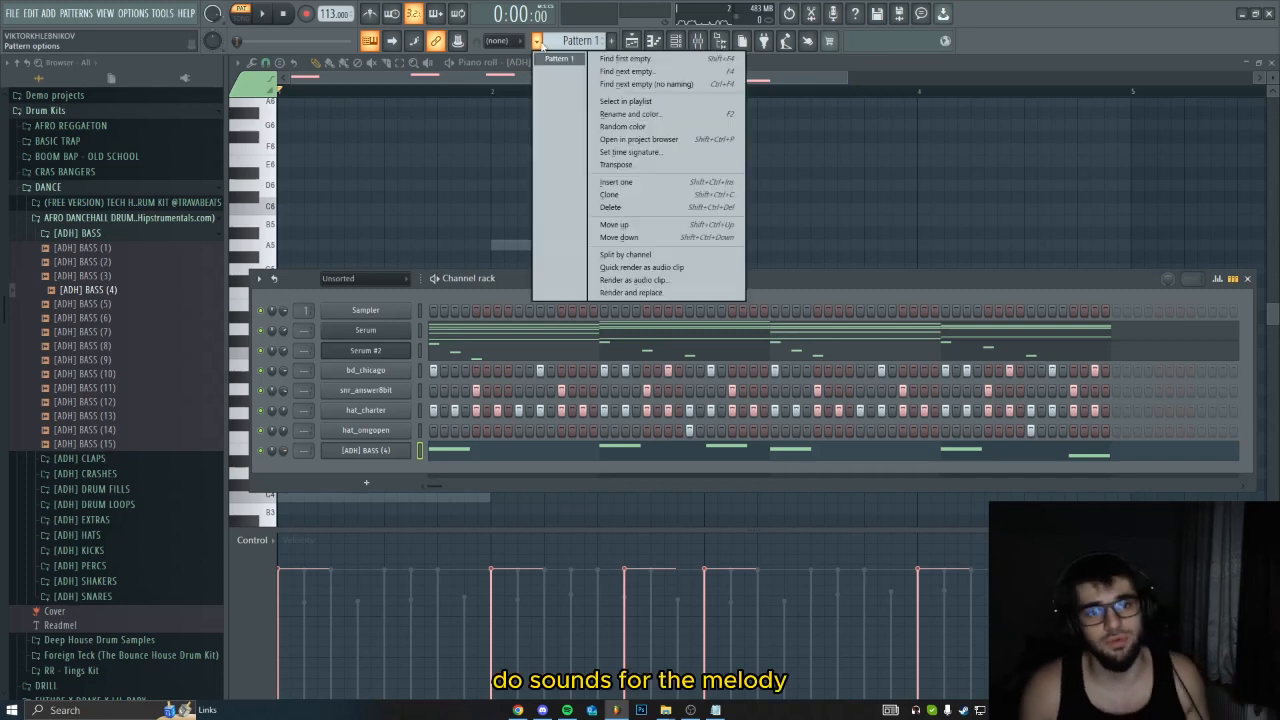
{"action": "left_click", "coordinate": [677, 257]}
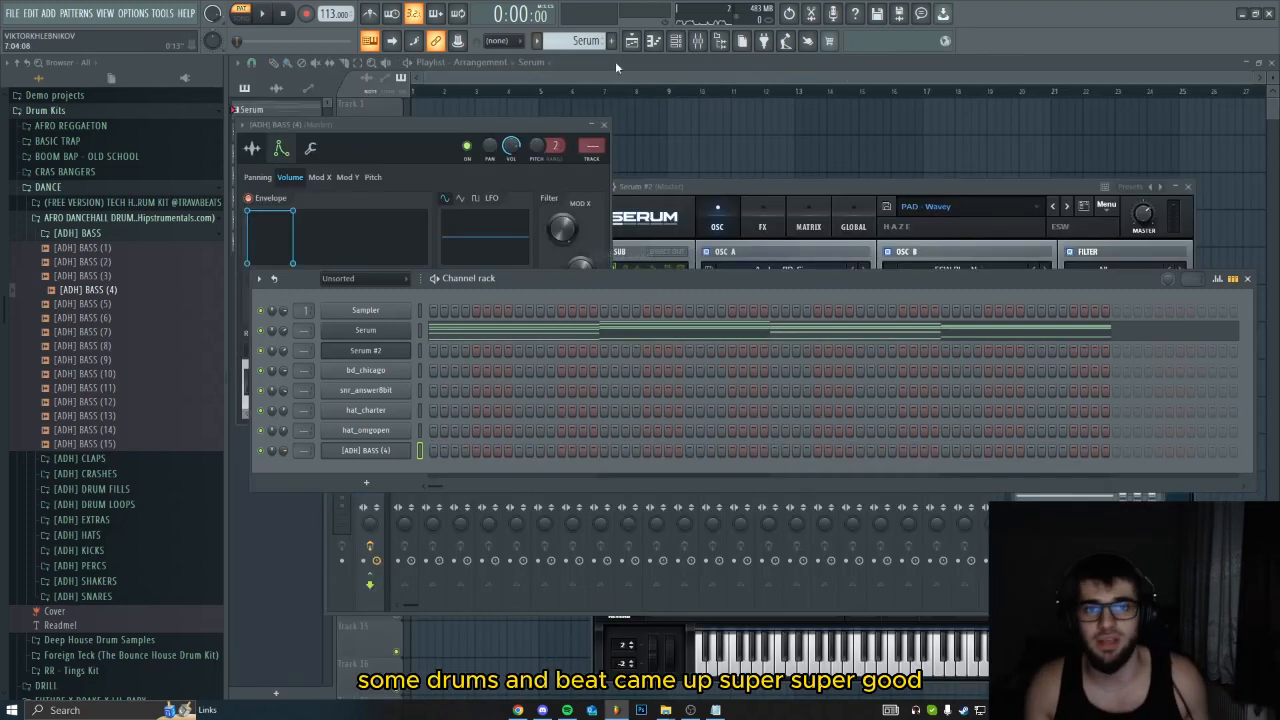
- Place the Serum pattern on Track 1 and Serum #2 on Track 2 of the playlist, filling bars 1 to 8
{"action": "left_click", "coordinate": [633, 44]}
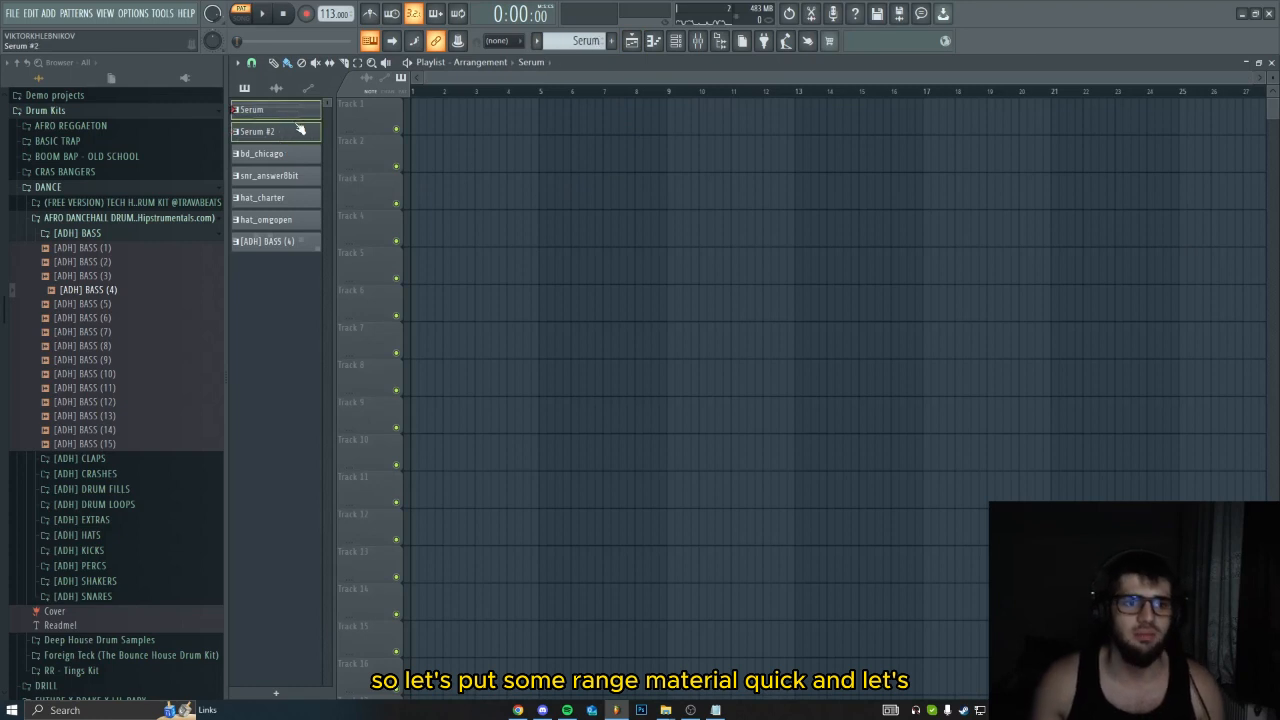
{"action": "left_click_drag", "start_coordinate": [299, 129], "coordinate": [453, 117]}
{"action": "left_click_drag", "start_coordinate": [458, 117], "coordinate": [571, 198]}
{"action": "key", "text": "ctrl+b"}
{"action": "left_click", "coordinate": [571, 198], "text": "ctrl"}
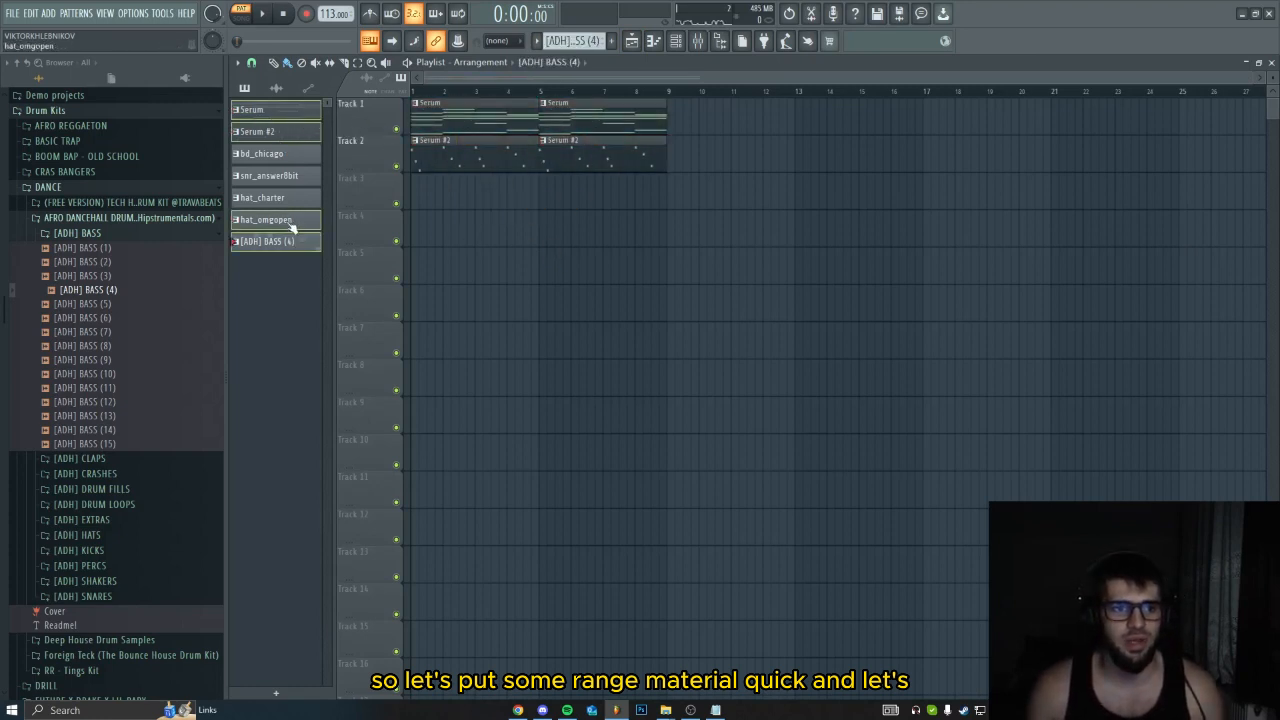
- Place the drum and bass patterns on Tracks 3 to 7 from bar 9 and duplicate all clips so every track runs through bar 16
{"action": "left_click_drag", "start_coordinate": [283, 176], "coordinate": [671, 192]}
{"action": "key", "text": "ctrl+b"}
{"action": "left_click_drag", "start_coordinate": [811, 350], "coordinate": [592, 118]}
{"action": "key", "text": "ctrl+b"}
{"action": "key", "text": "ctrl+b"}
{"action": "key", "text": "space"}
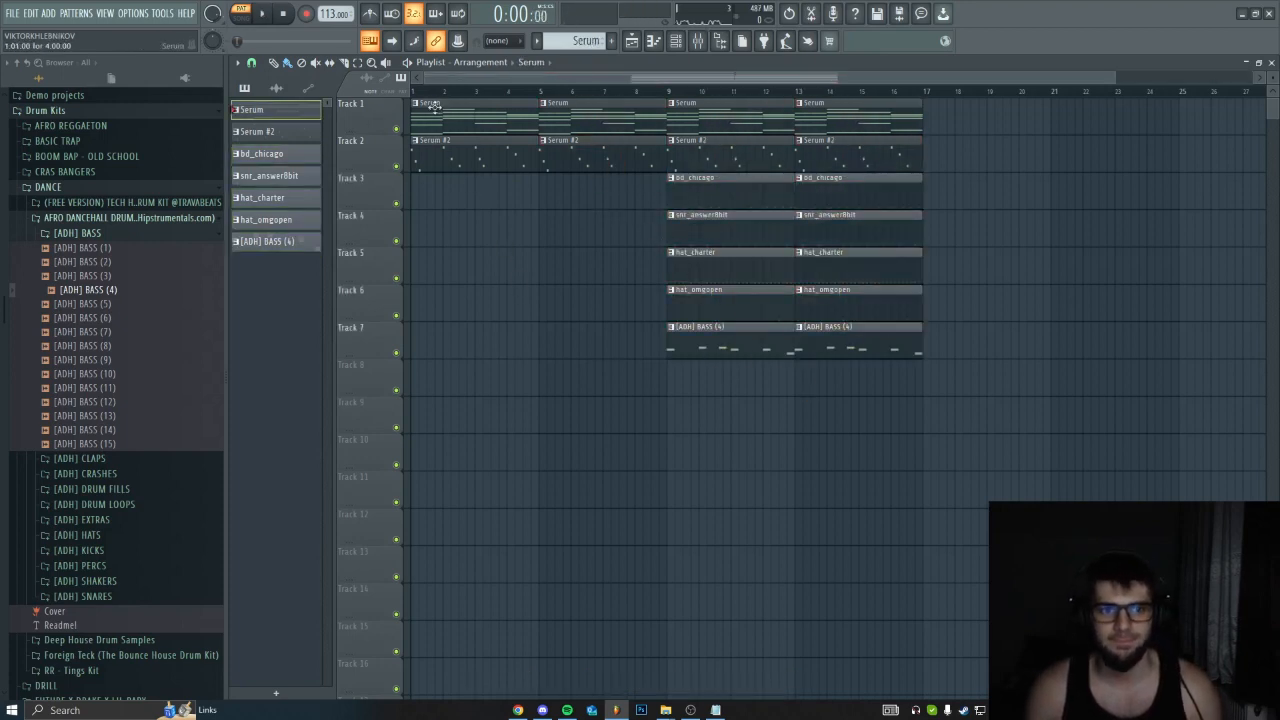
- Switch playback to song mode, remove the Serum #2 clip from bars 1 to 4, and play the arrangement
{"action": "key", "text": "l"}
{"action": "left_click_drag", "start_coordinate": [456, 92], "coordinate": [411, 92]}
{"action": "scroll", "coordinate": [543, 350], "scroll_direction": "down", "scroll_amount": 2}
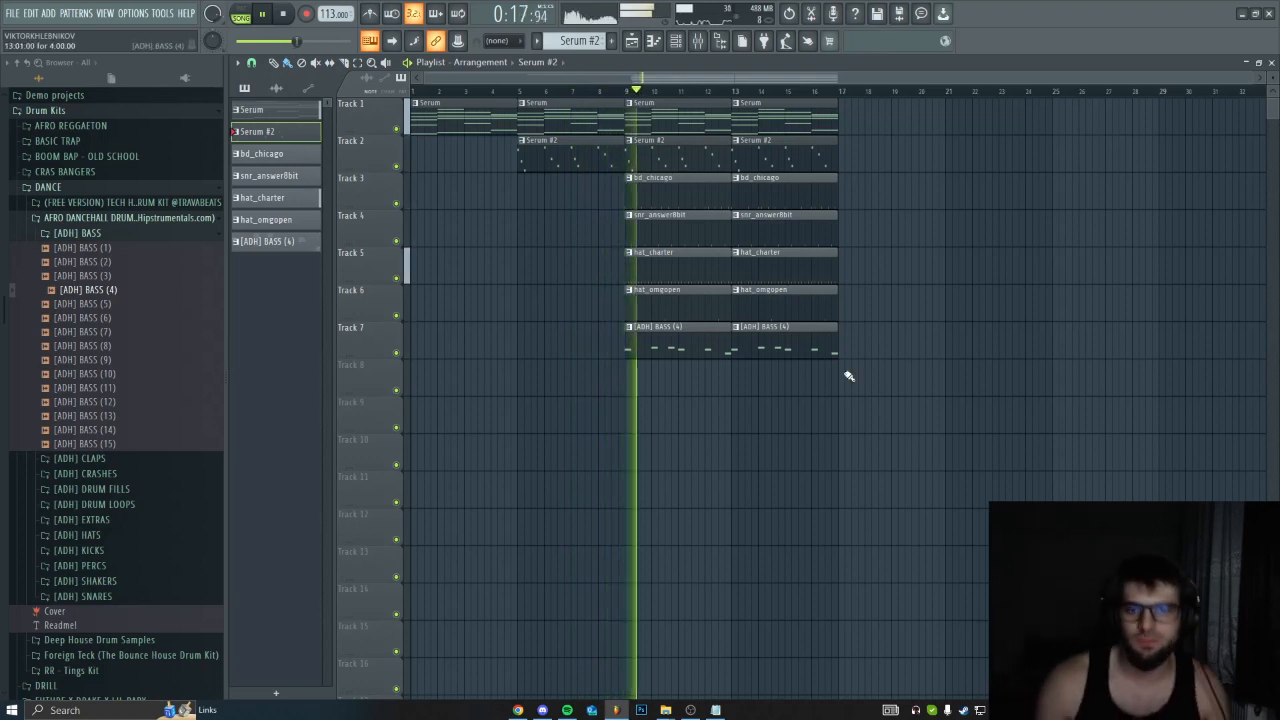
- Duplicate all clips in bars 9 to 16 into bars 17 to 24, listen to the arrangement and stop playback
{"action": "left_click_drag", "start_coordinate": [846, 371], "coordinate": [617, 103]}
{"action": "key", "text": "ctrl+b"}
{"action": "left_click", "coordinate": [1030, 445]}
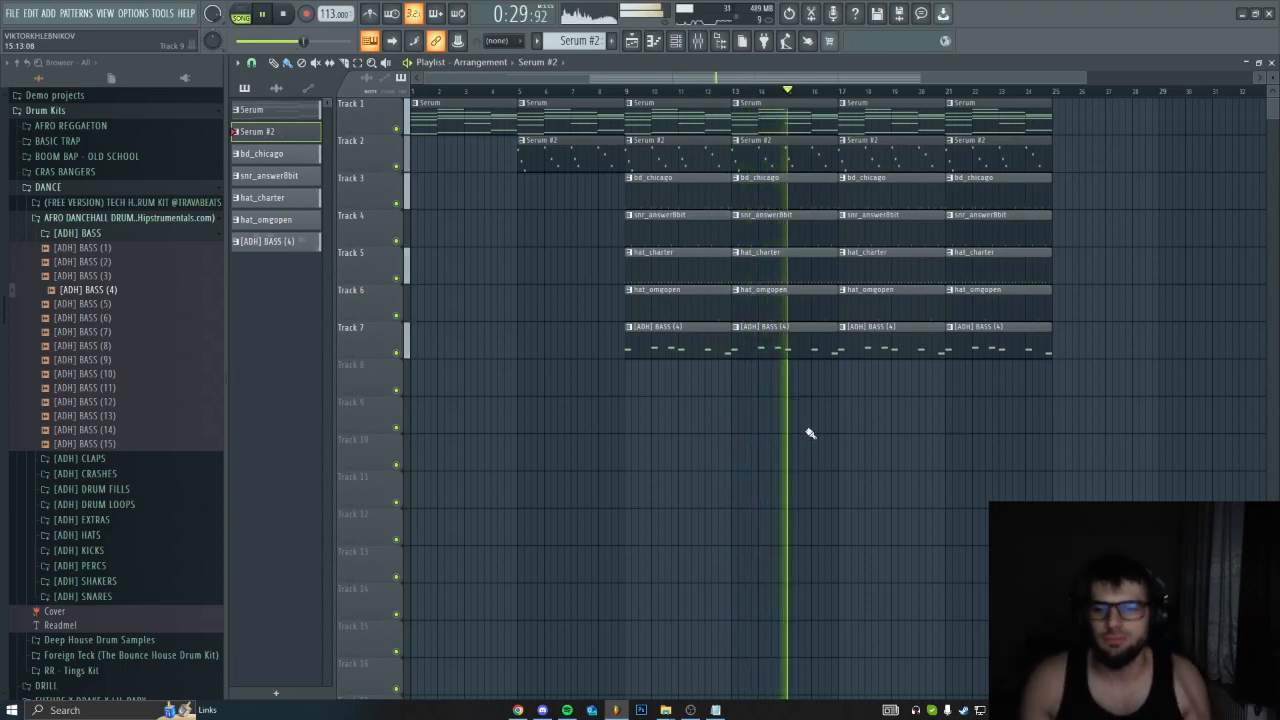
{"action": "scroll", "coordinate": [796, 434], "scroll_direction": "down", "scroll_amount": 1}
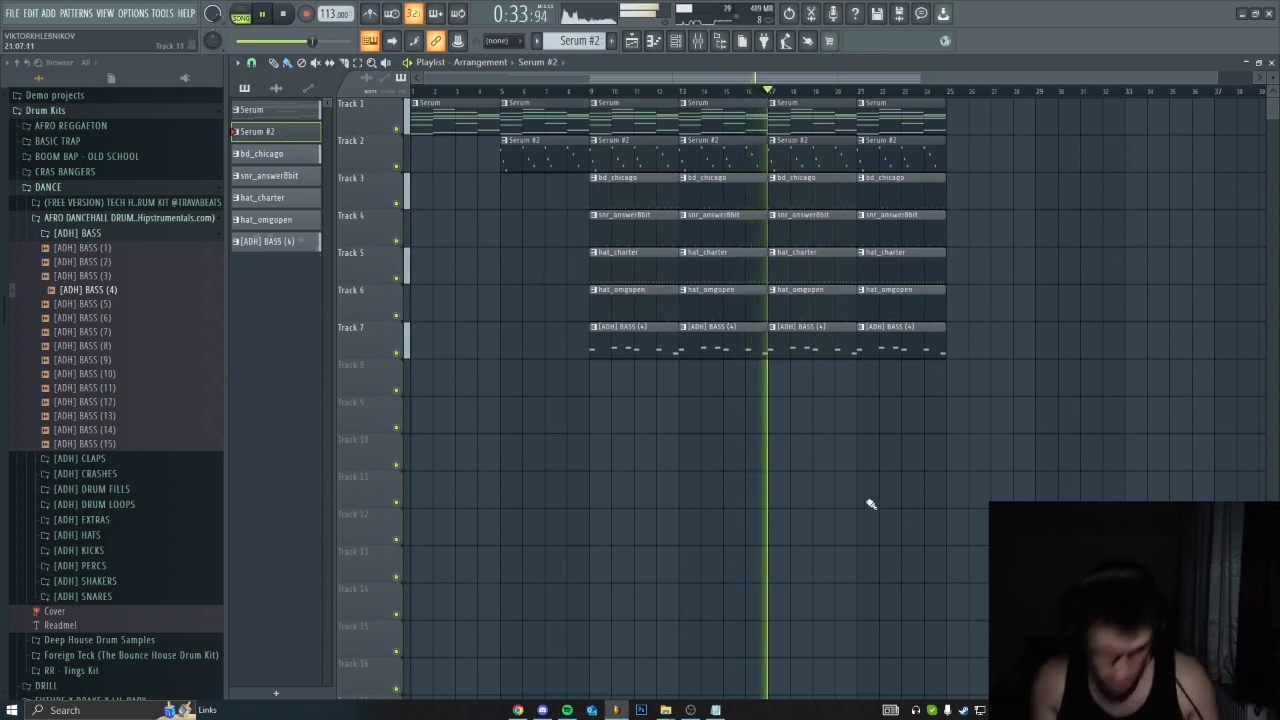
{"action": "key", "text": "space"}
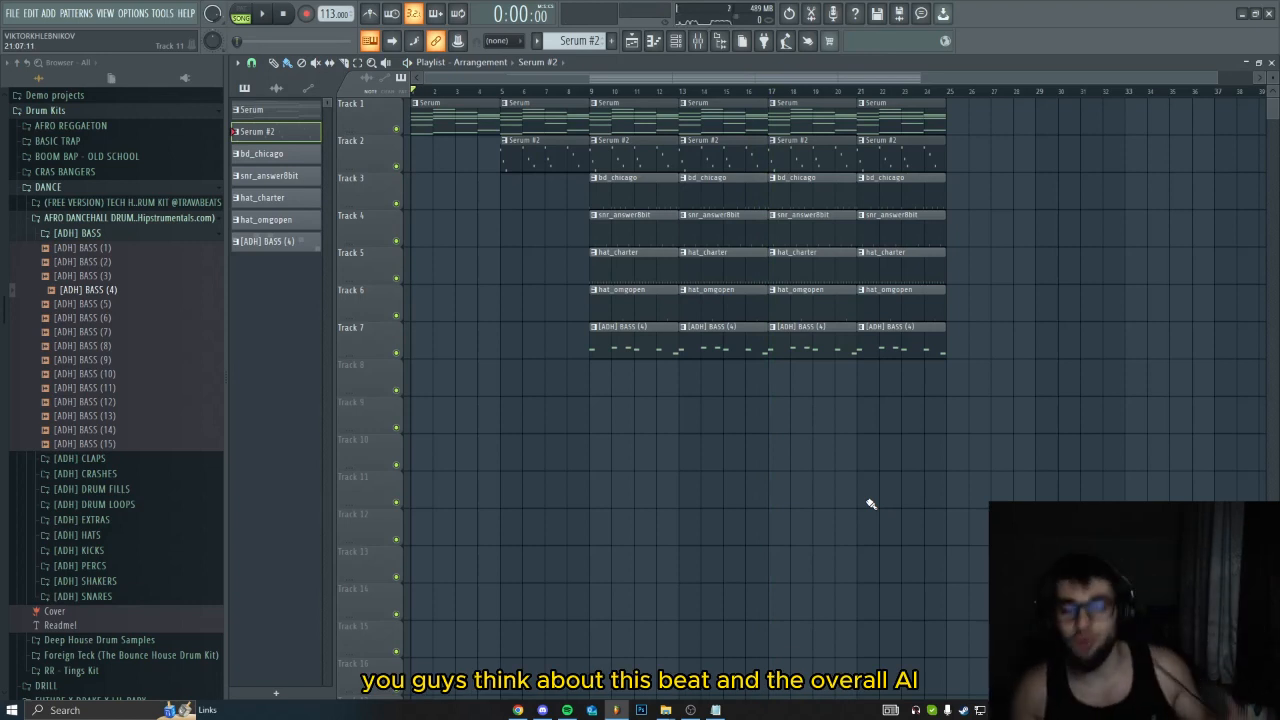
- Switch to the ChordChord generator in the browser and close the Download MIDI Tracks dialog
{"action": "left_click", "coordinate": [518, 710]}
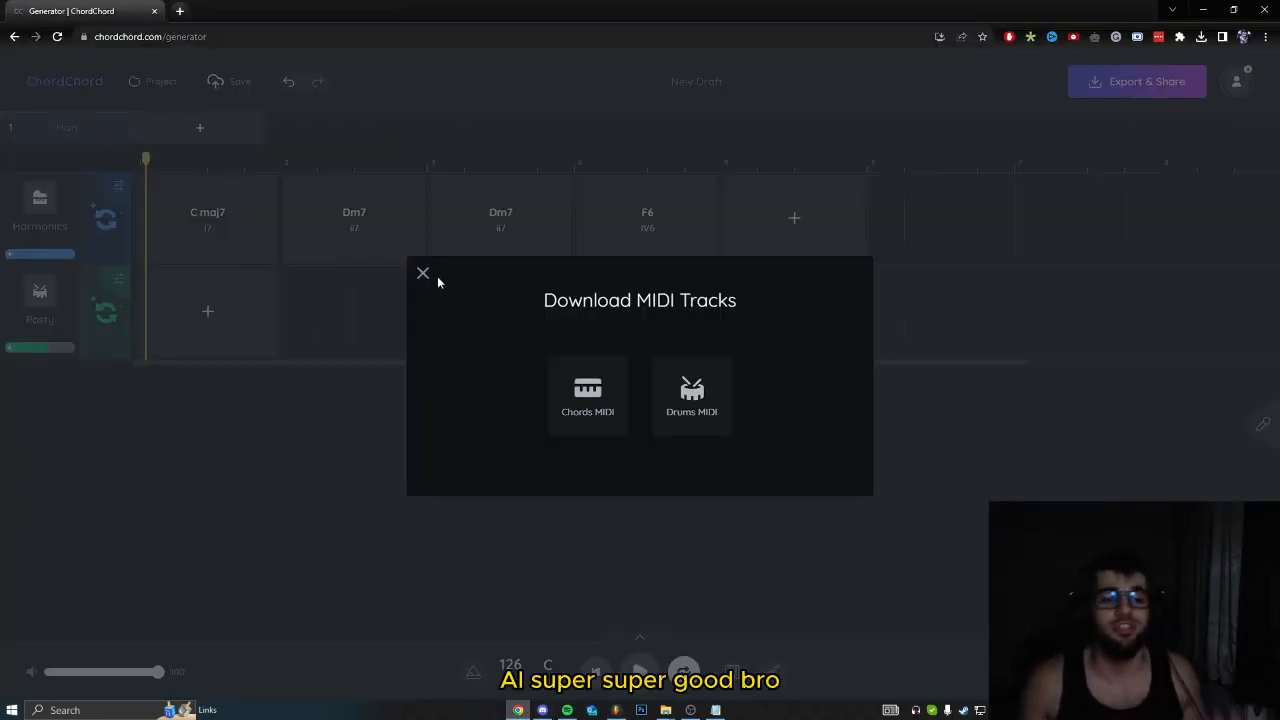
{"action": "left_click", "coordinate": [423, 274]}
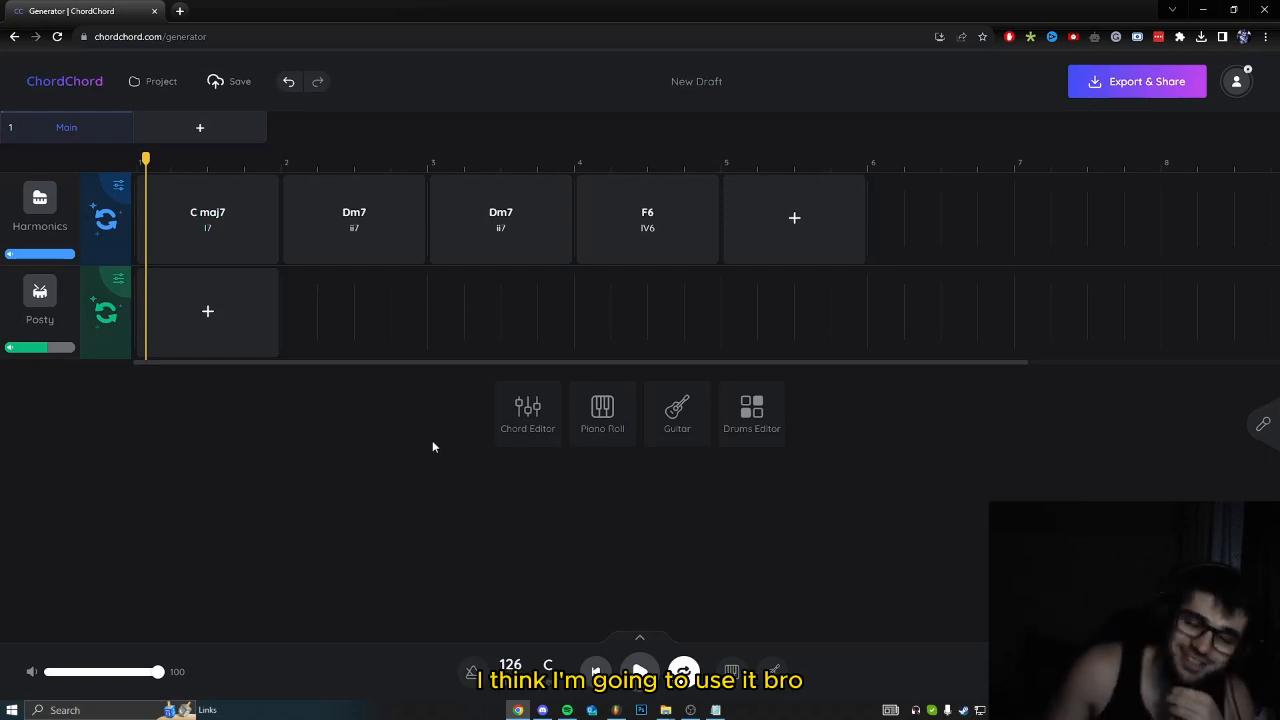
{"action": "right_click", "coordinate": [984, 515]}
{"action": "left_click", "coordinate": [899, 493]}
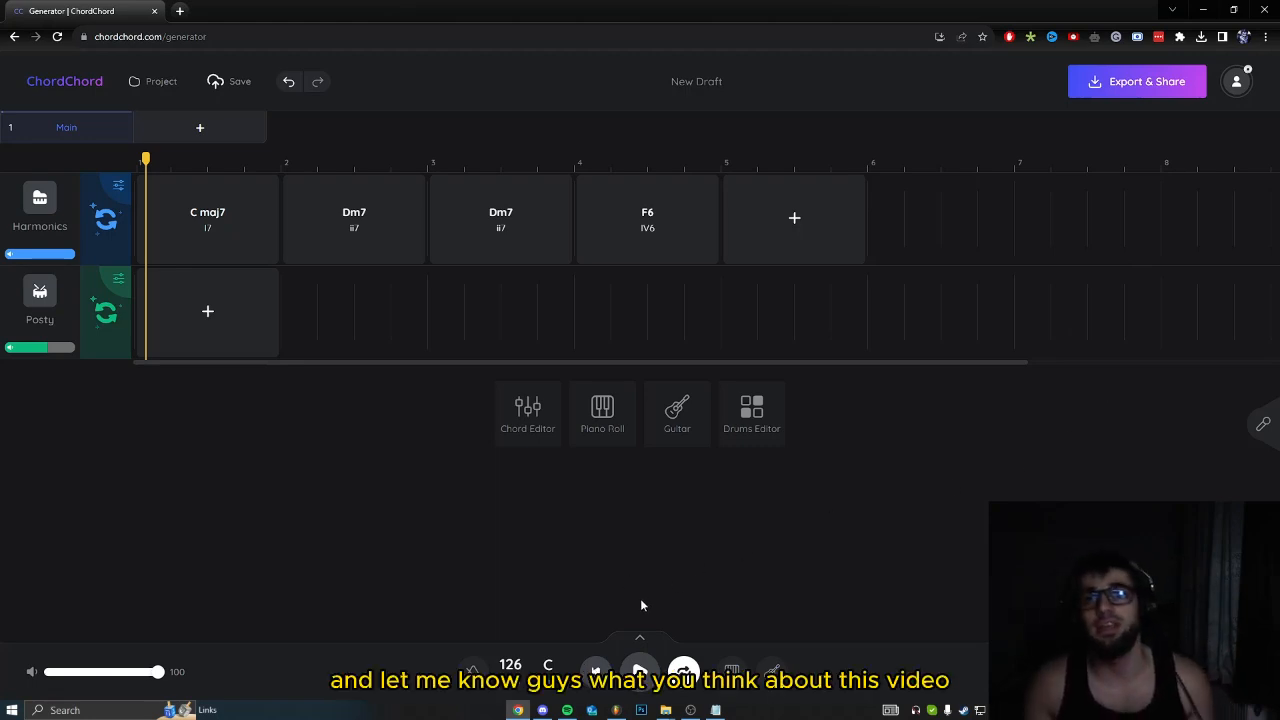
{"action": "mouse_move", "coordinate": [618, 712]}
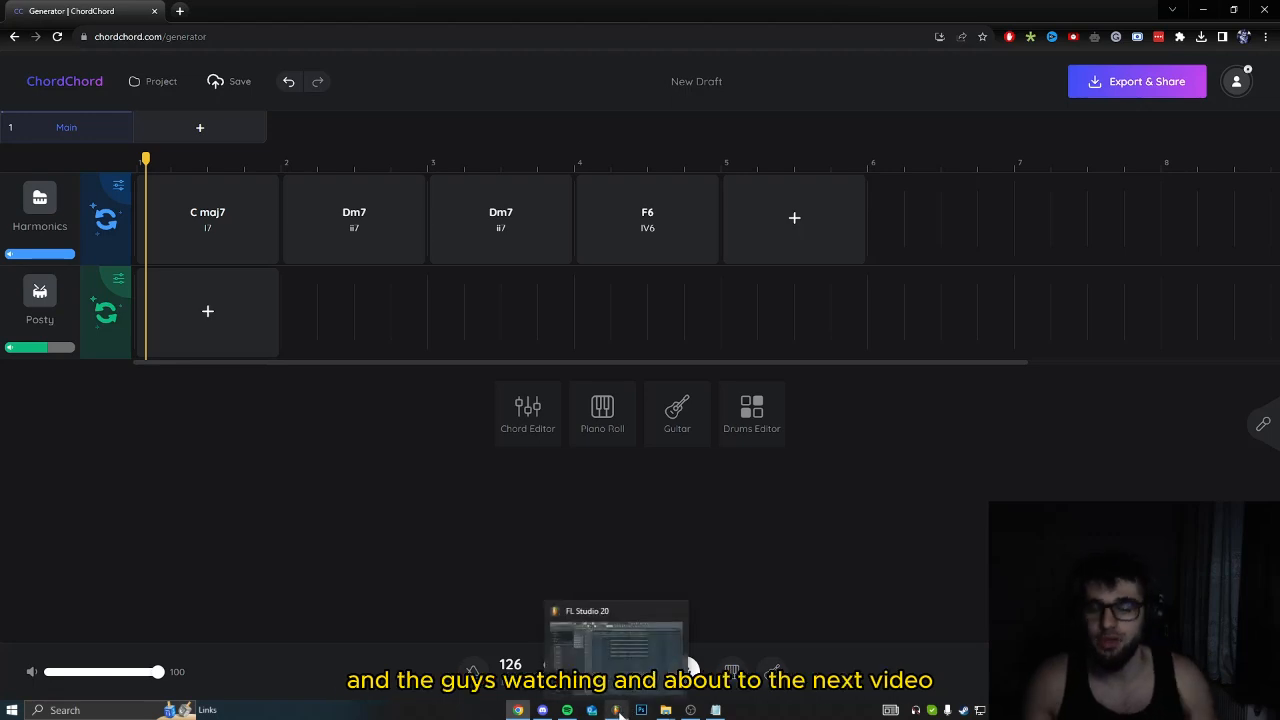